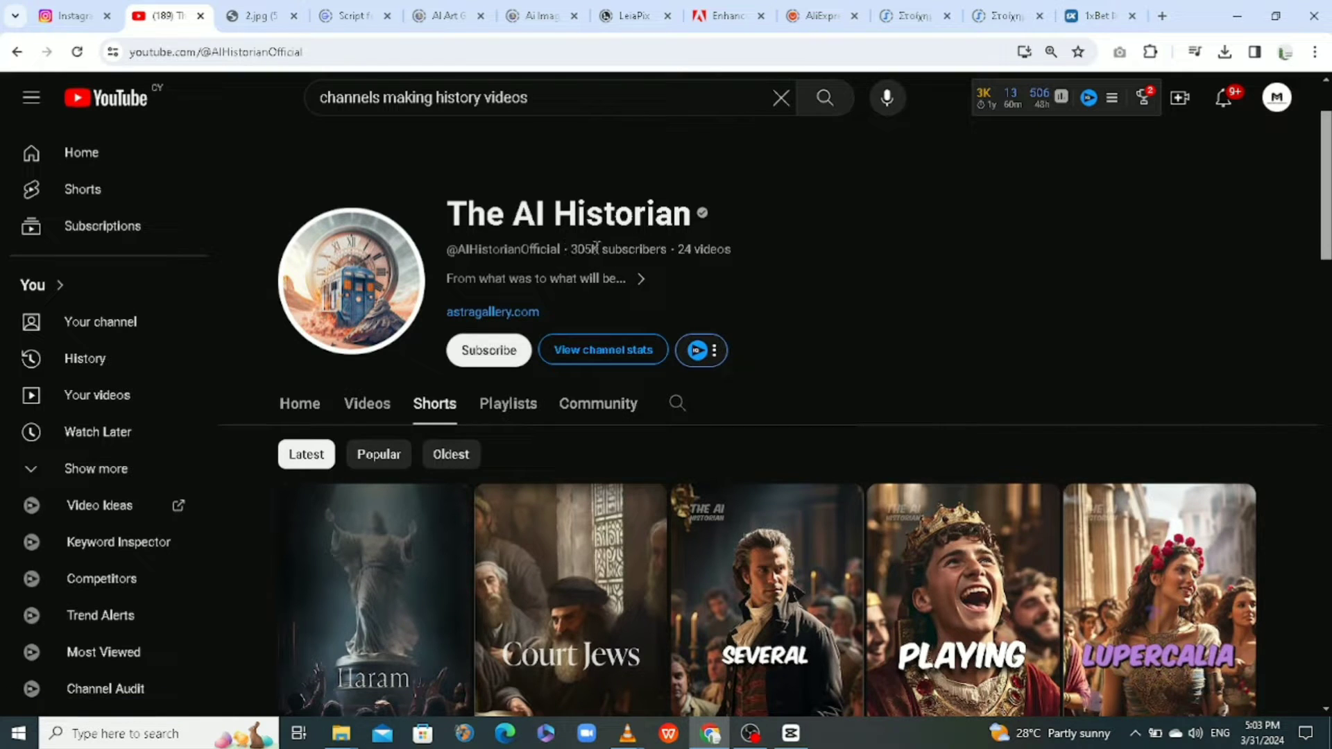
Look through the Shorts of The AI Historian channel, comparing their topics, thumbnails and view counts.
scroll(842, 388, "down", 15)
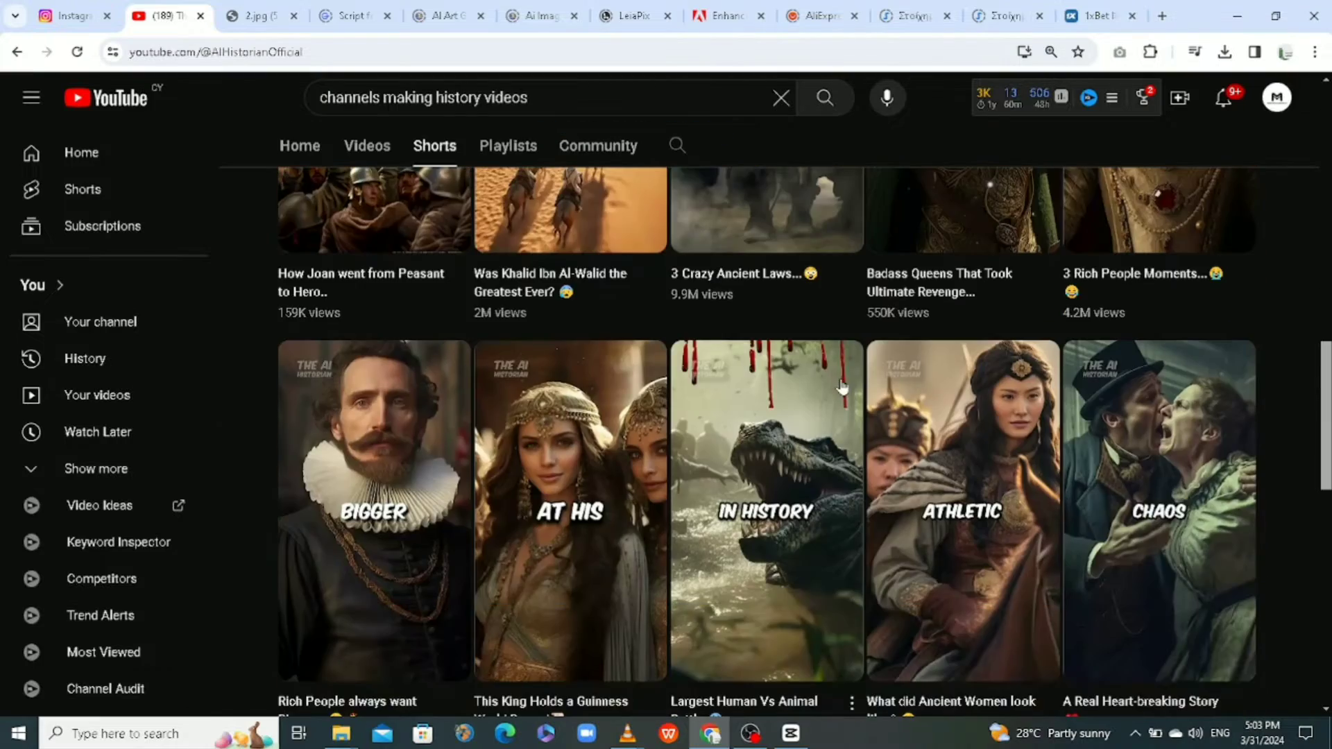
scroll(841, 387, "down", 10)
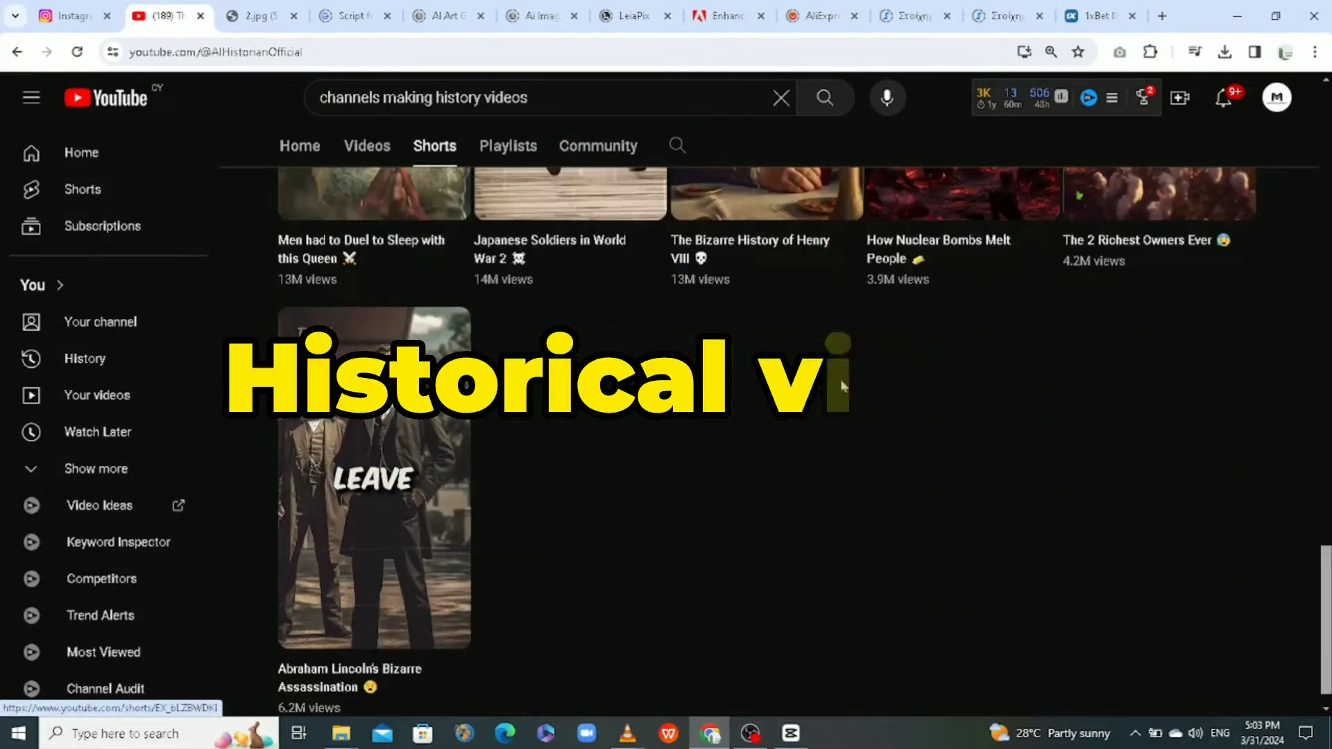
scroll(841, 387, "up", 5)
scroll(841, 387, "up", 15)
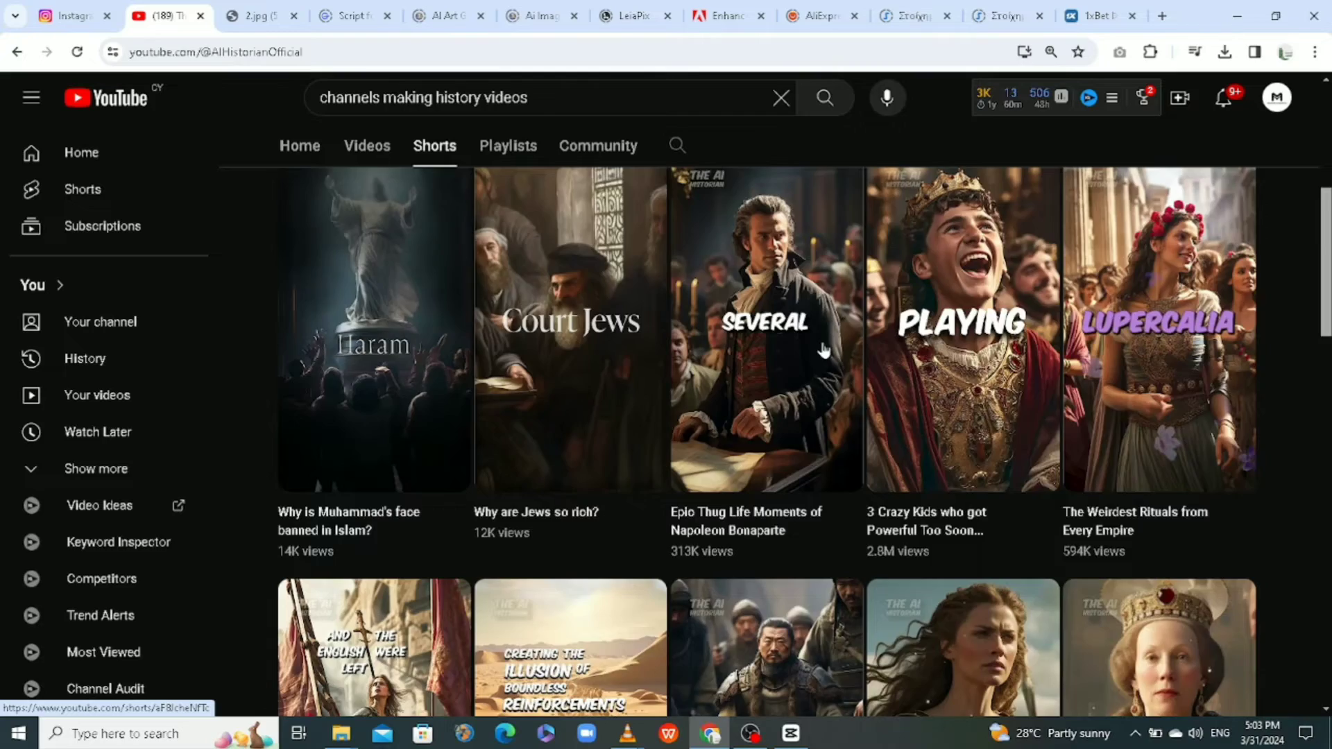
scroll(824, 349, "down", 3)
scroll(824, 349, "up", 8)
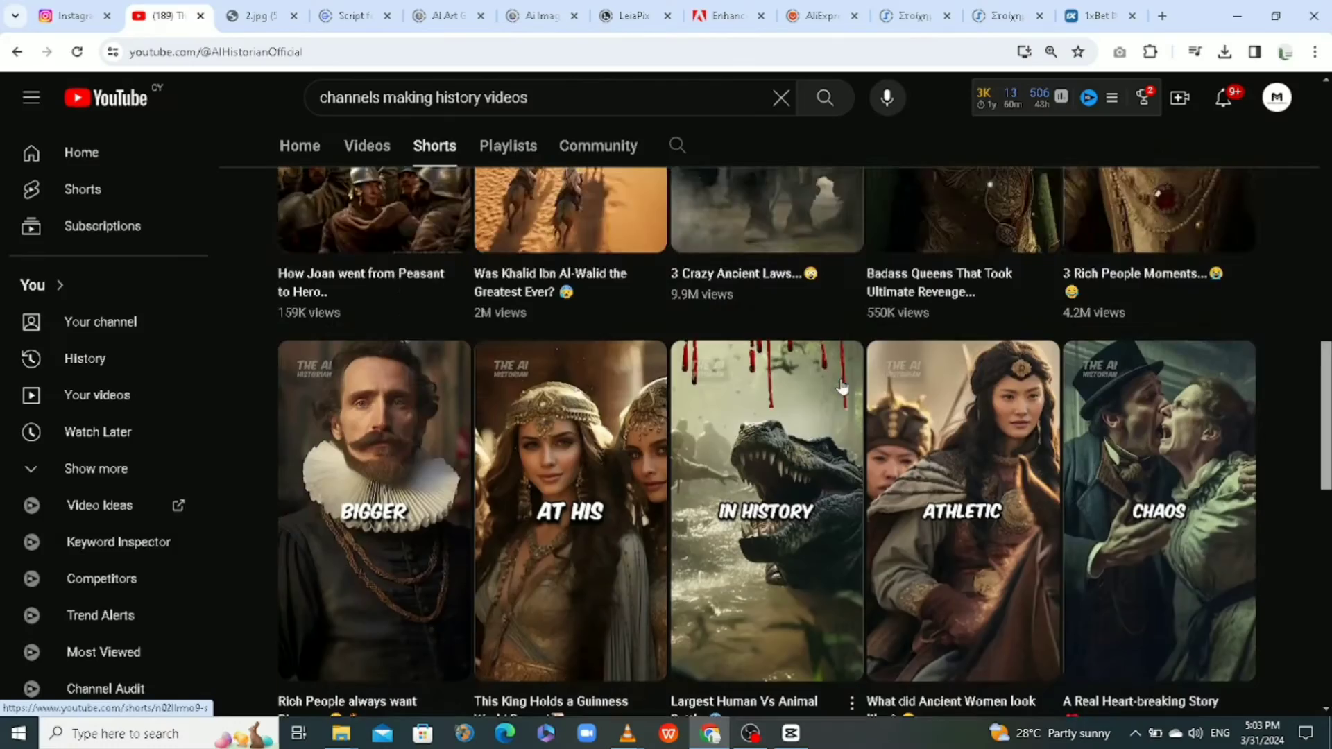
scroll(842, 387, "down", 10)
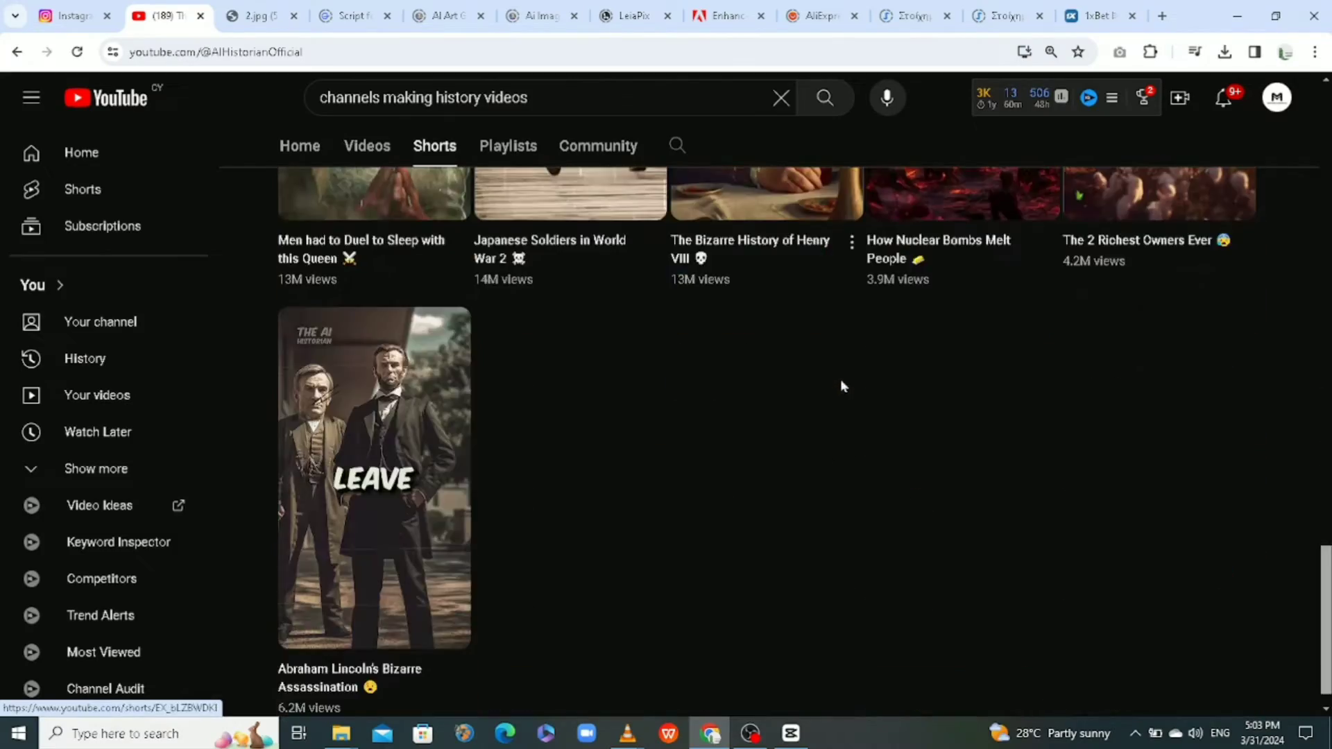
scroll(842, 383, "up", 10)
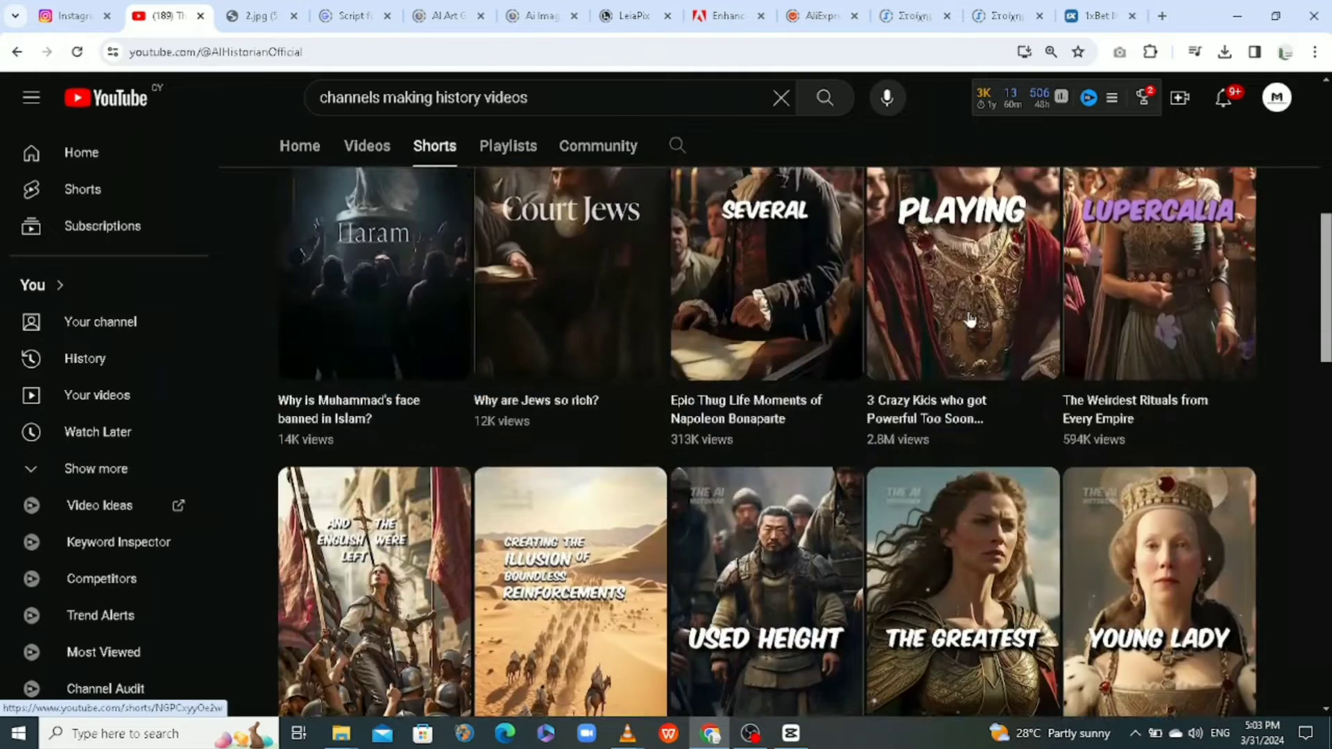
scroll(970, 318, "up", 6)
scroll(821, 348, "down", 10)
scroll(825, 350, "up", 10)
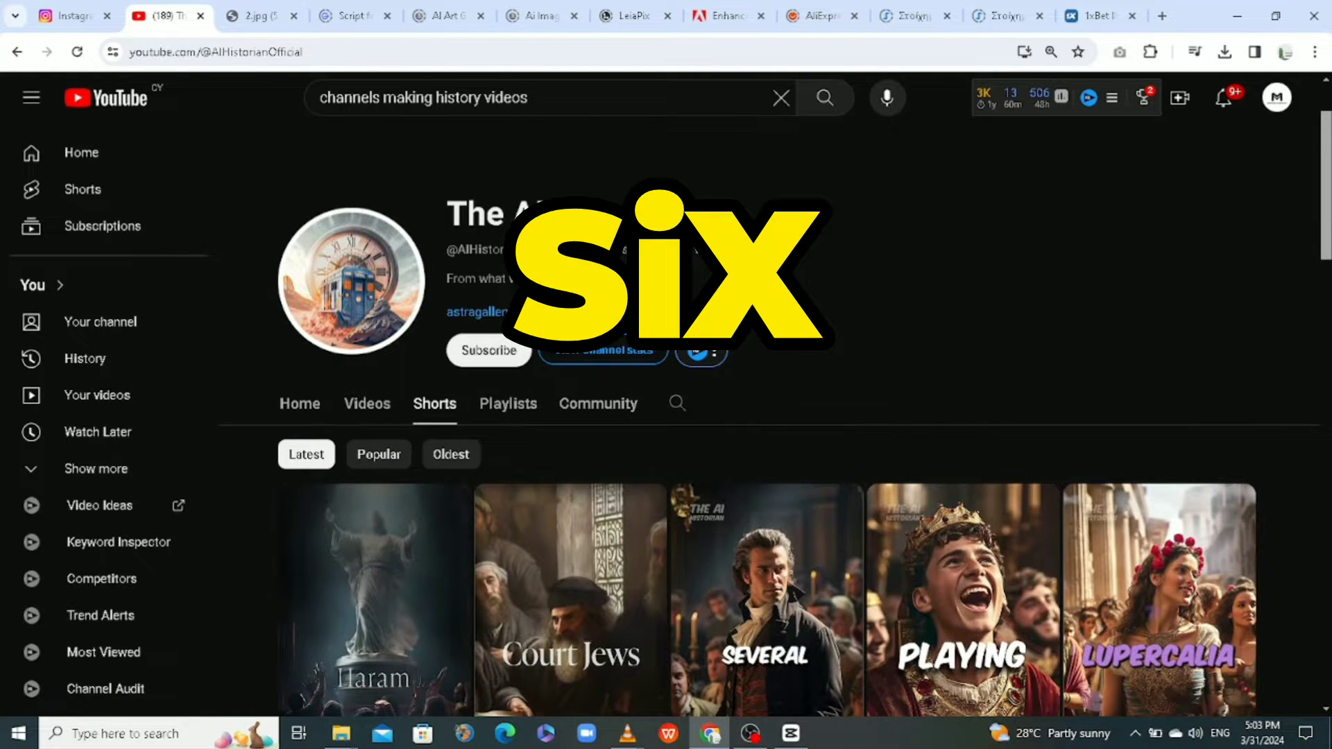
scroll(842, 383, "down", 10)
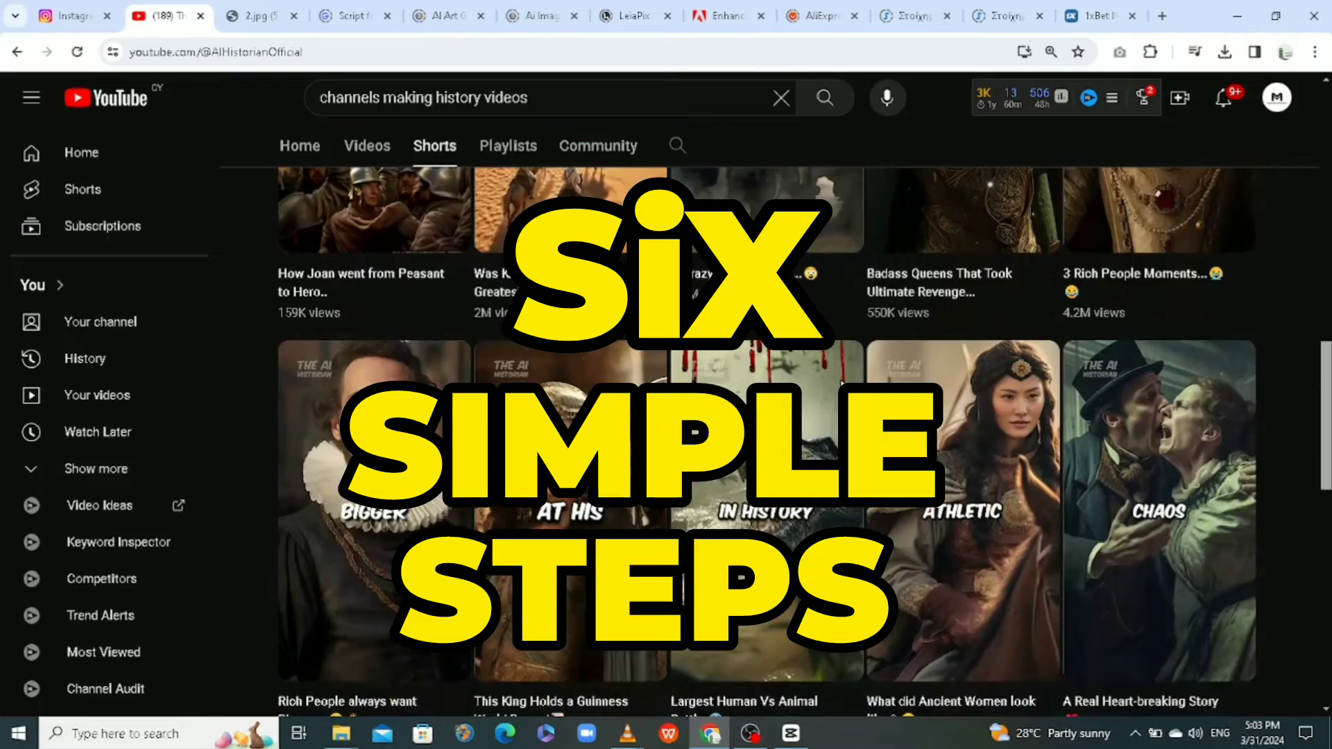
scroll(841, 382, "down", 5)
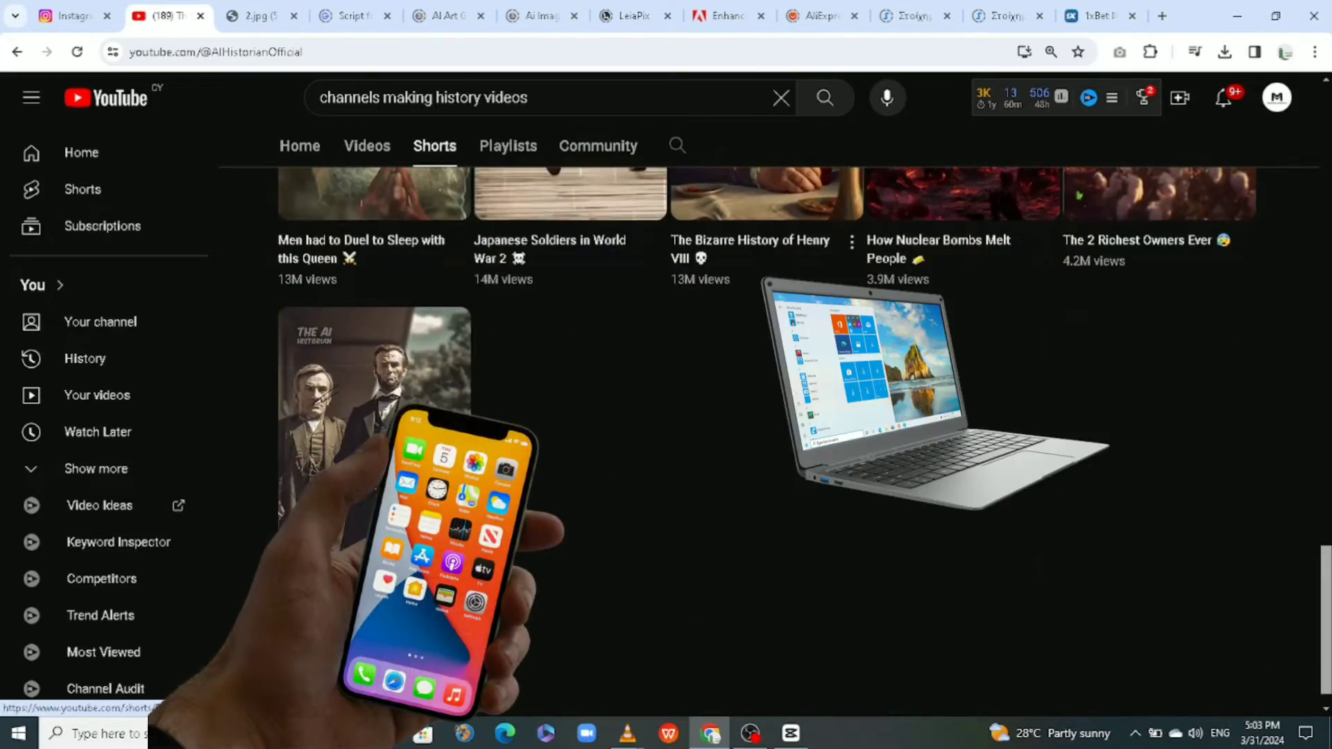
scroll(841, 382, "up", 8)
scroll(841, 382, "up", 15)
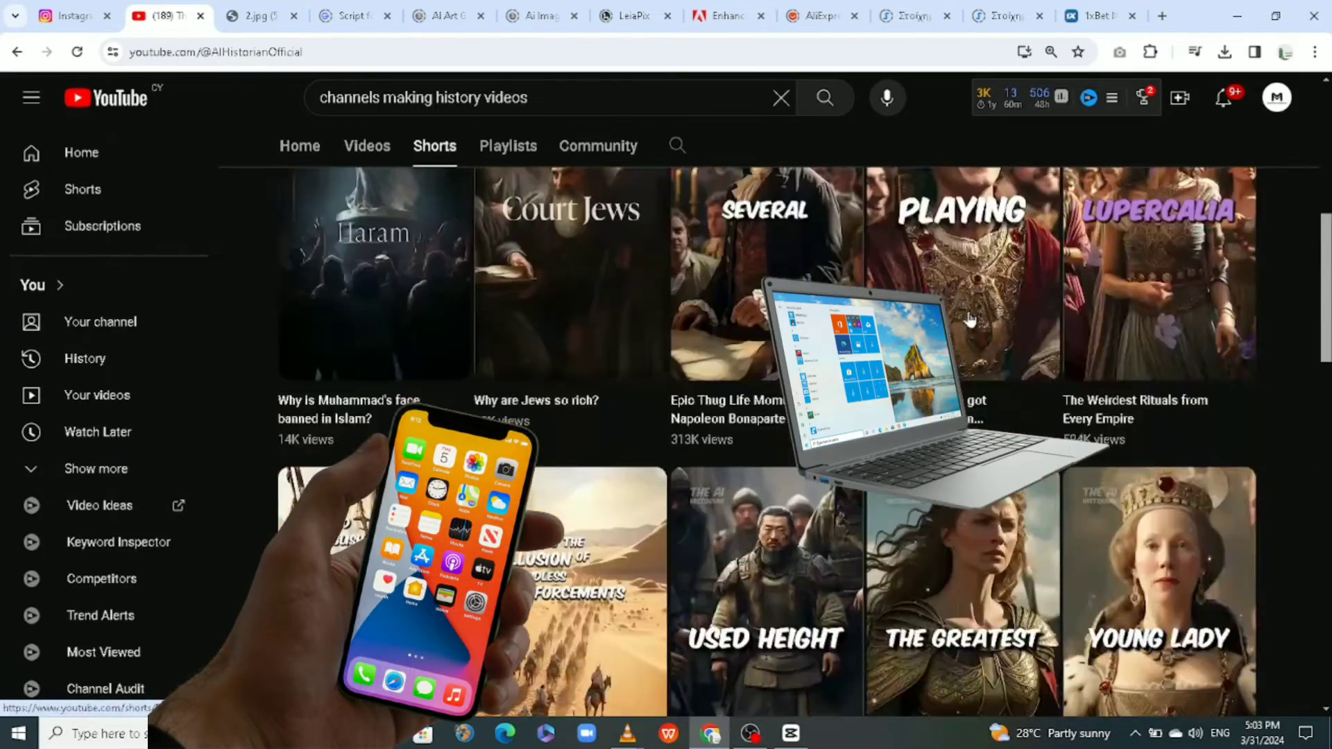
scroll(823, 350, "down", 5)
scroll(824, 351, "down", 5)
scroll(823, 350, "up", 10)
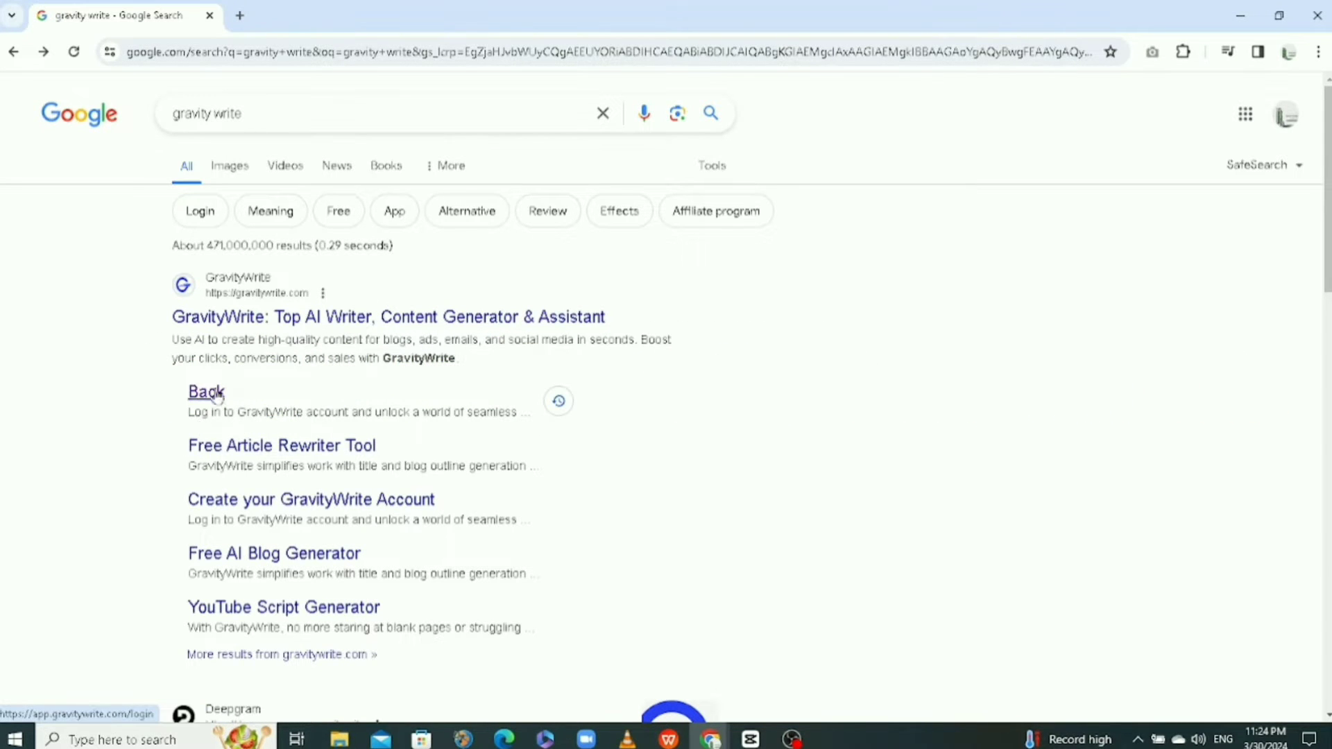
Enter GravityWrite's tool library from the search results and find and open the Hidden Fact Finder tool.
left_click(253, 319)
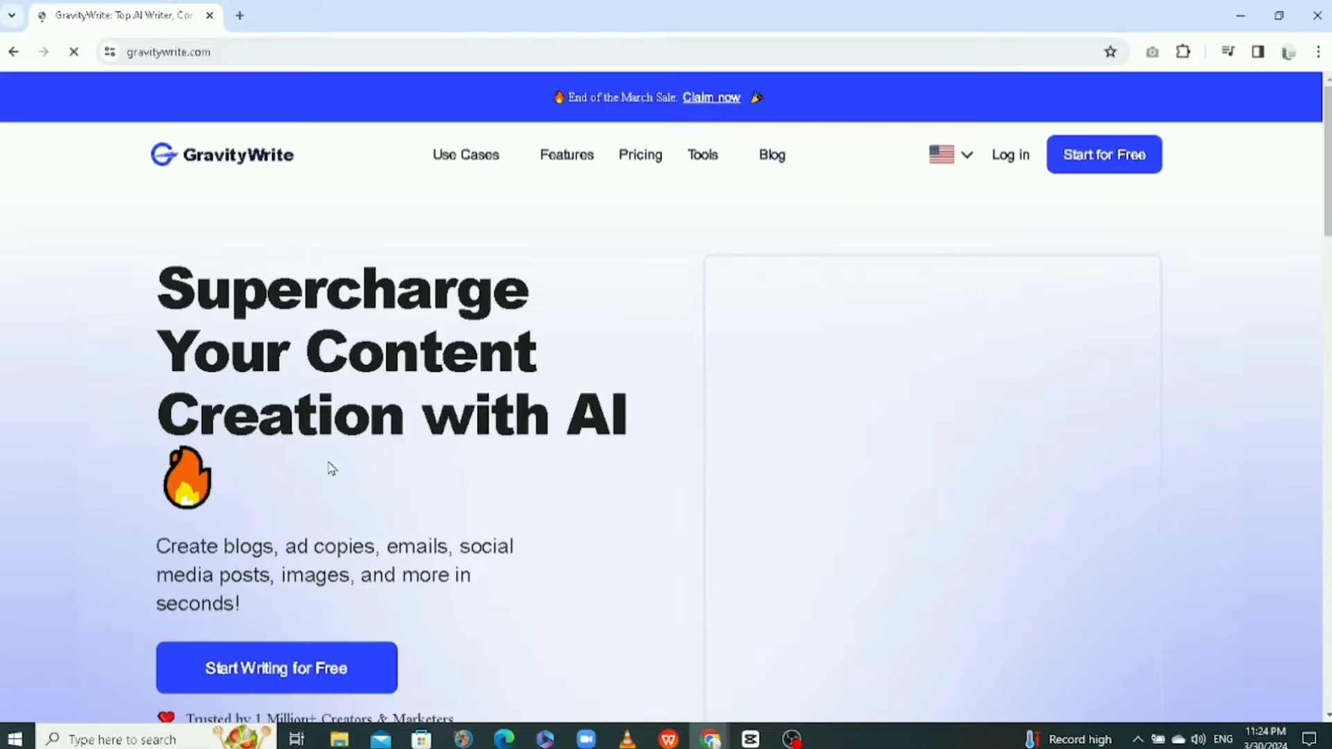
left_click(1123, 173)
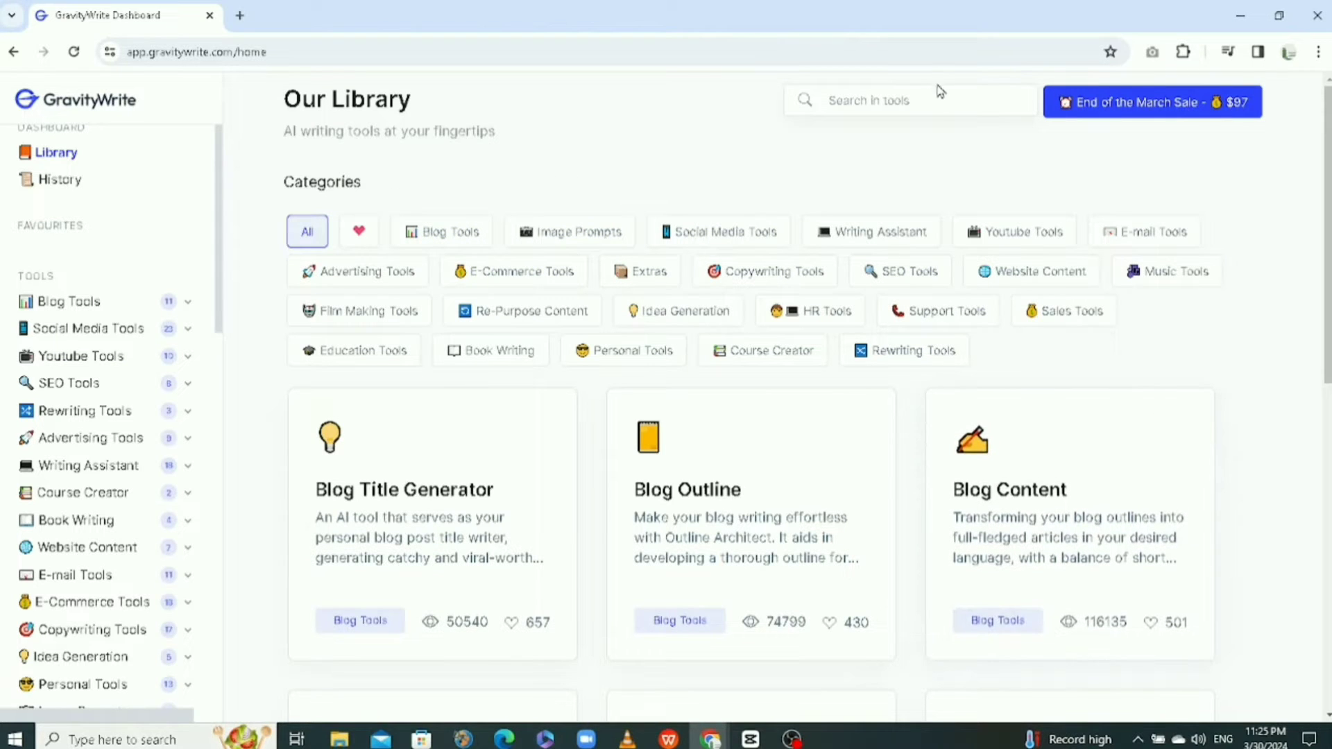
left_click(961, 97)
scroll(70, 440, "down", 10)
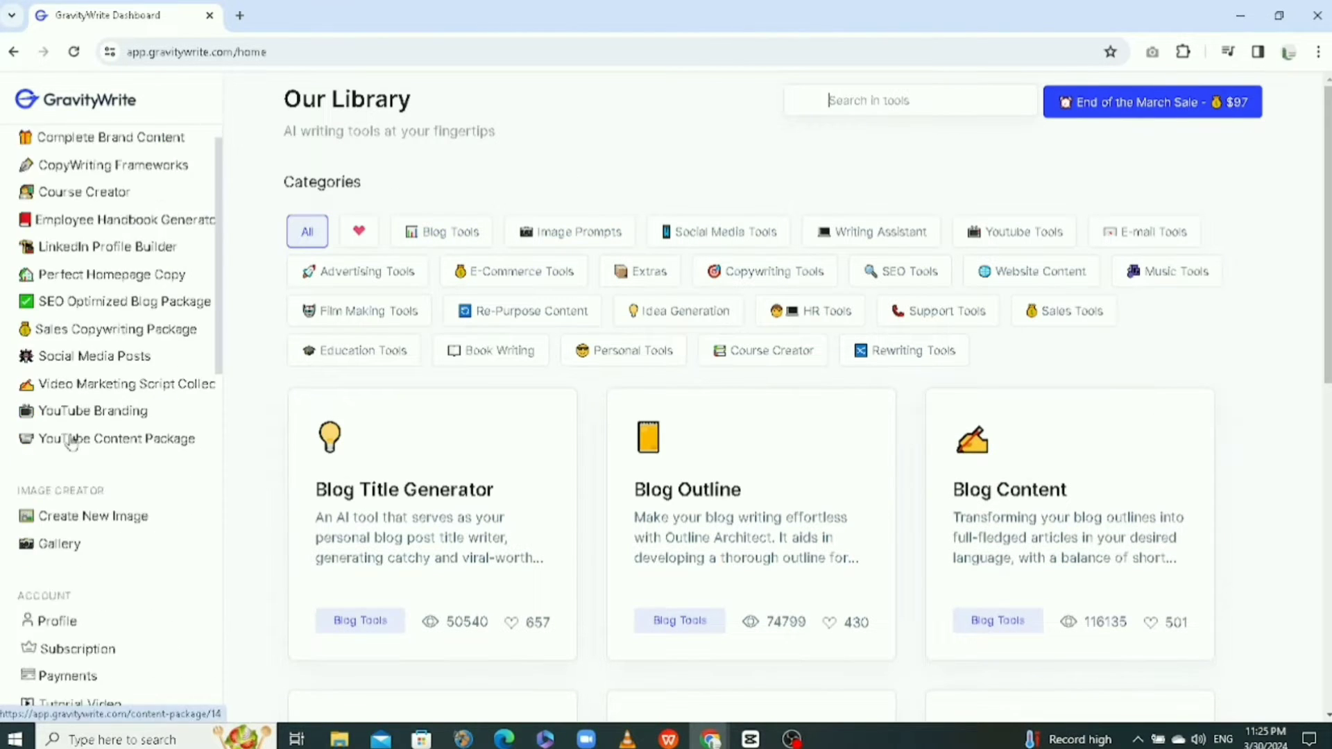
scroll(69, 440, "up", 12)
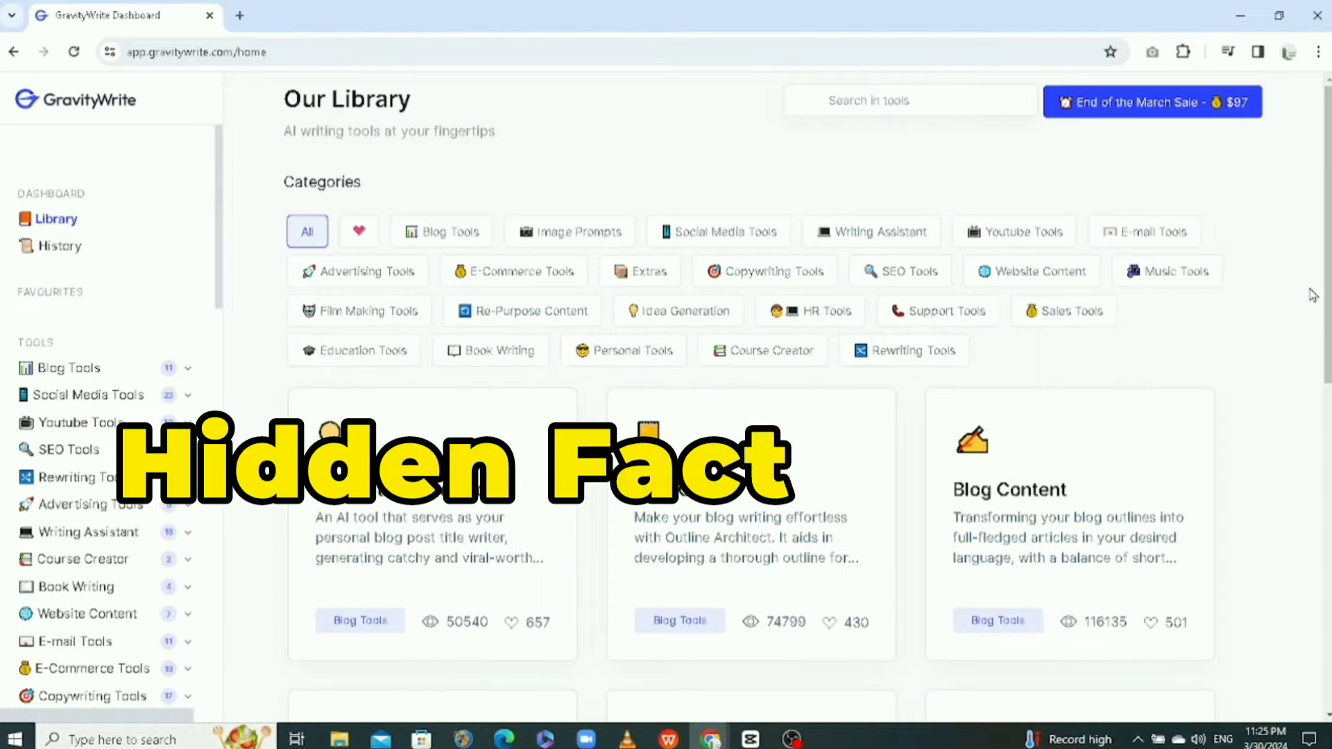
type("hidd")
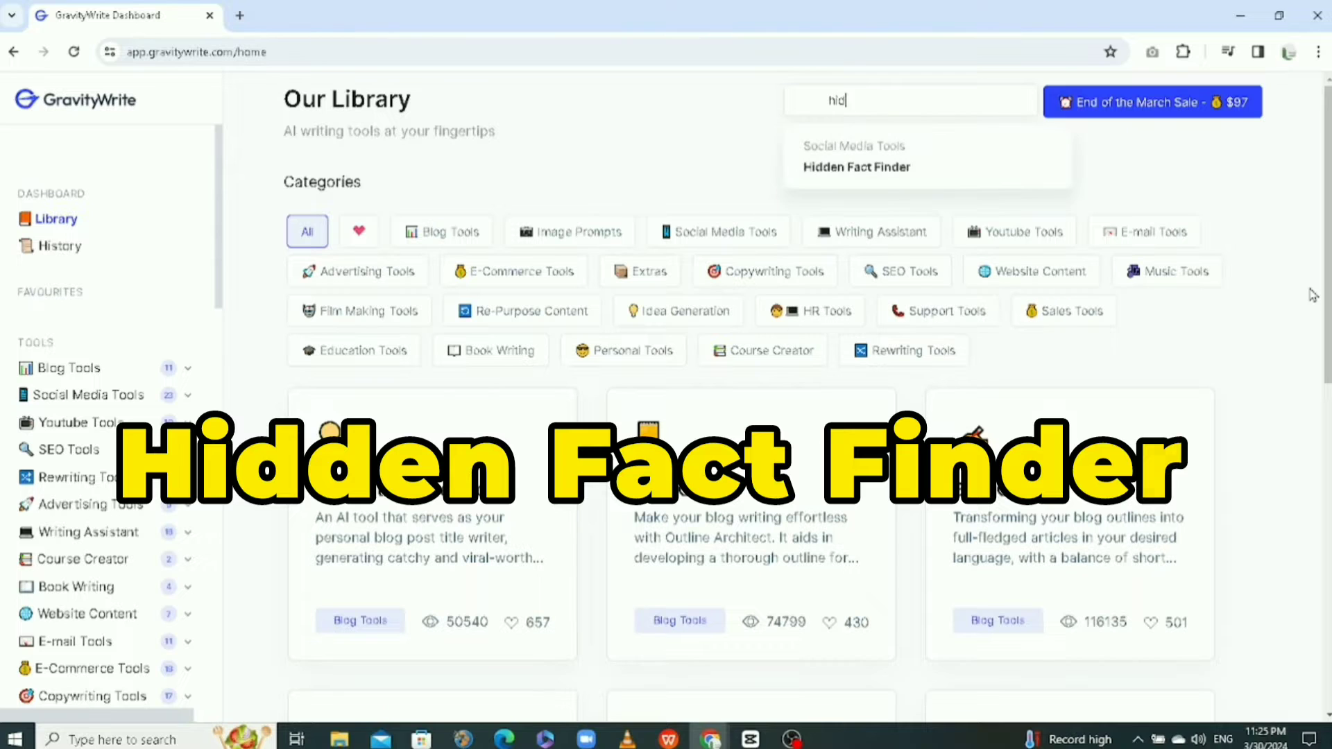
left_click(909, 168)
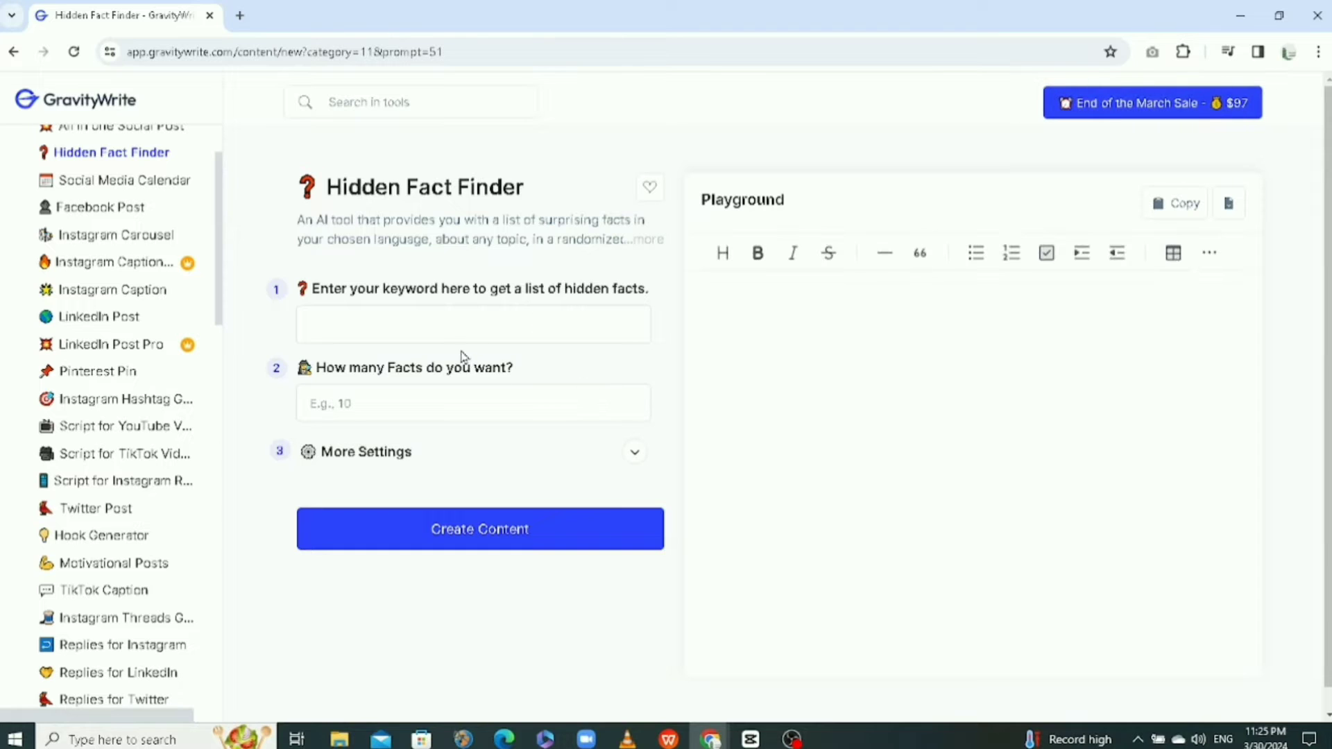
Generate 7 hidden facts for the keyword "Christopher columbus".
left_click(455, 330)
left_click(452, 372)
left_click(413, 408)
left_click(425, 452)
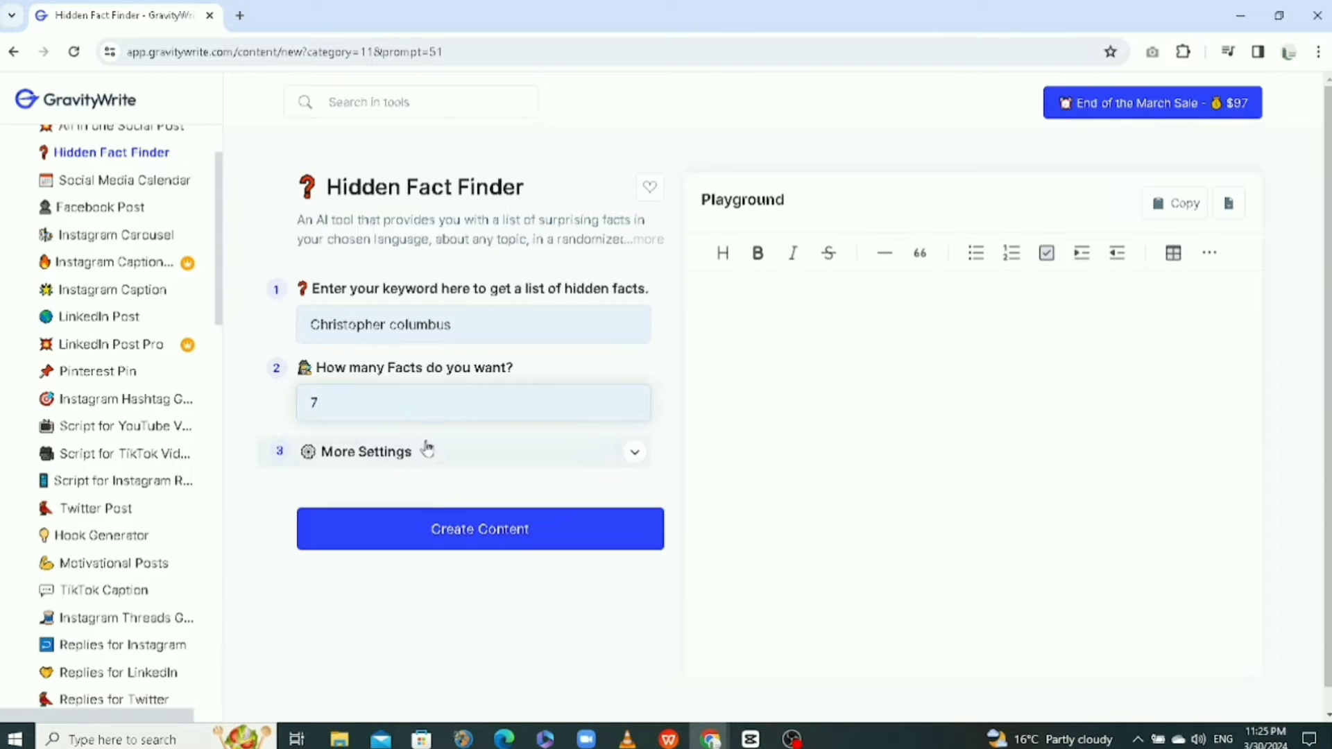
left_click(452, 535)
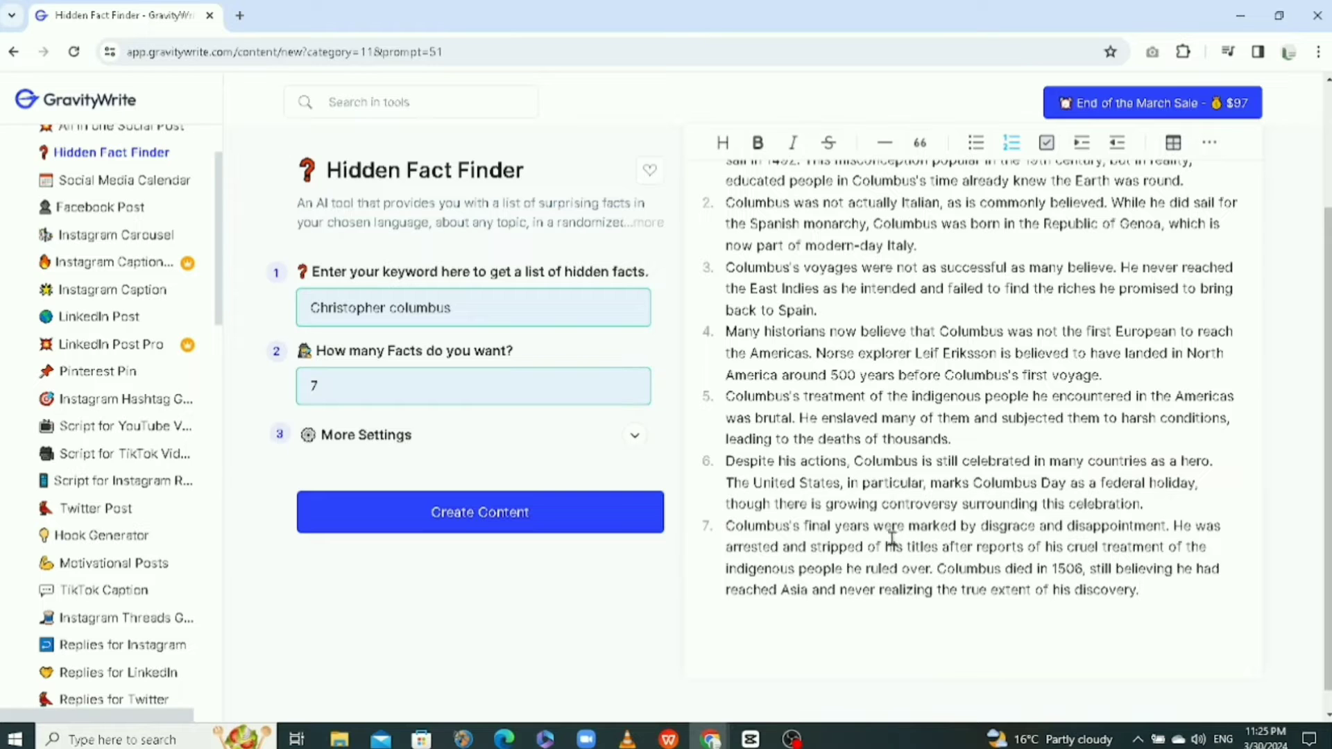
Review the generated facts and copy the third one, about Columbus's voyages not being as successful as many believe.
scroll(882, 503, "up", 3)
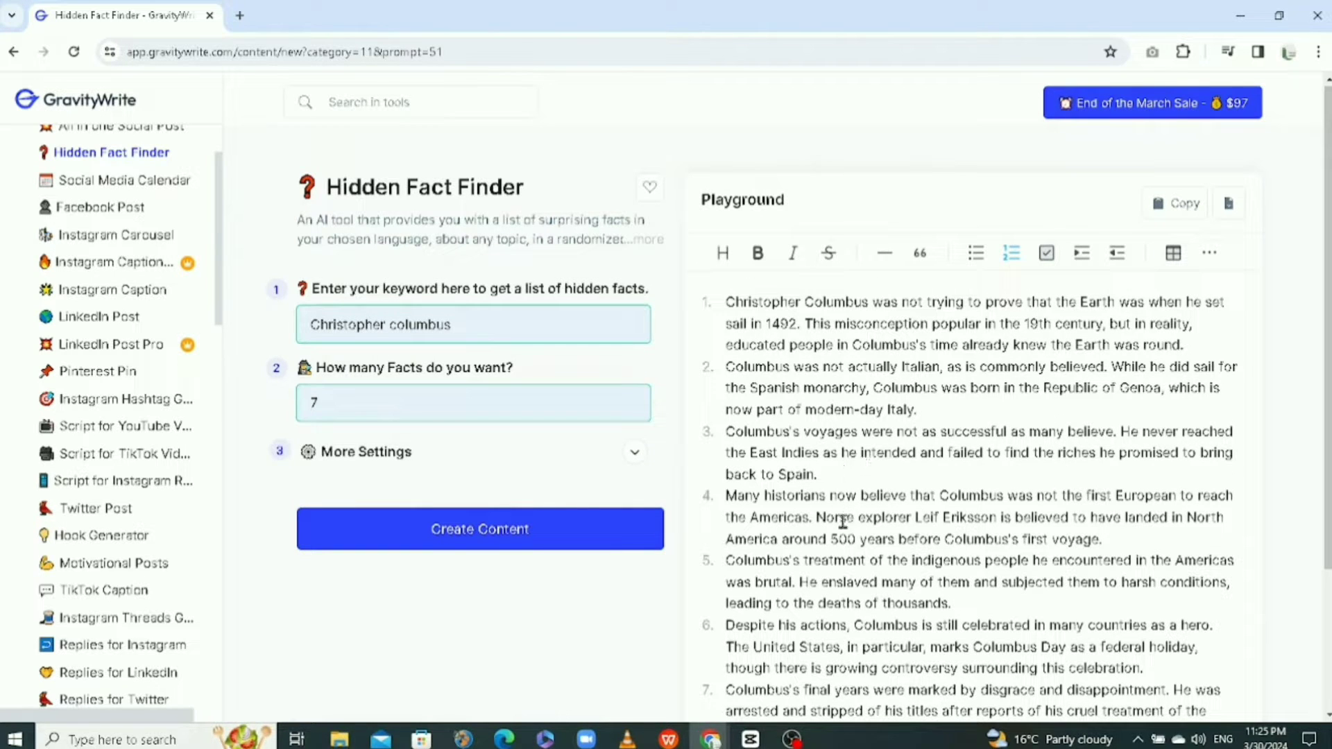
scroll(860, 563, "down", 3)
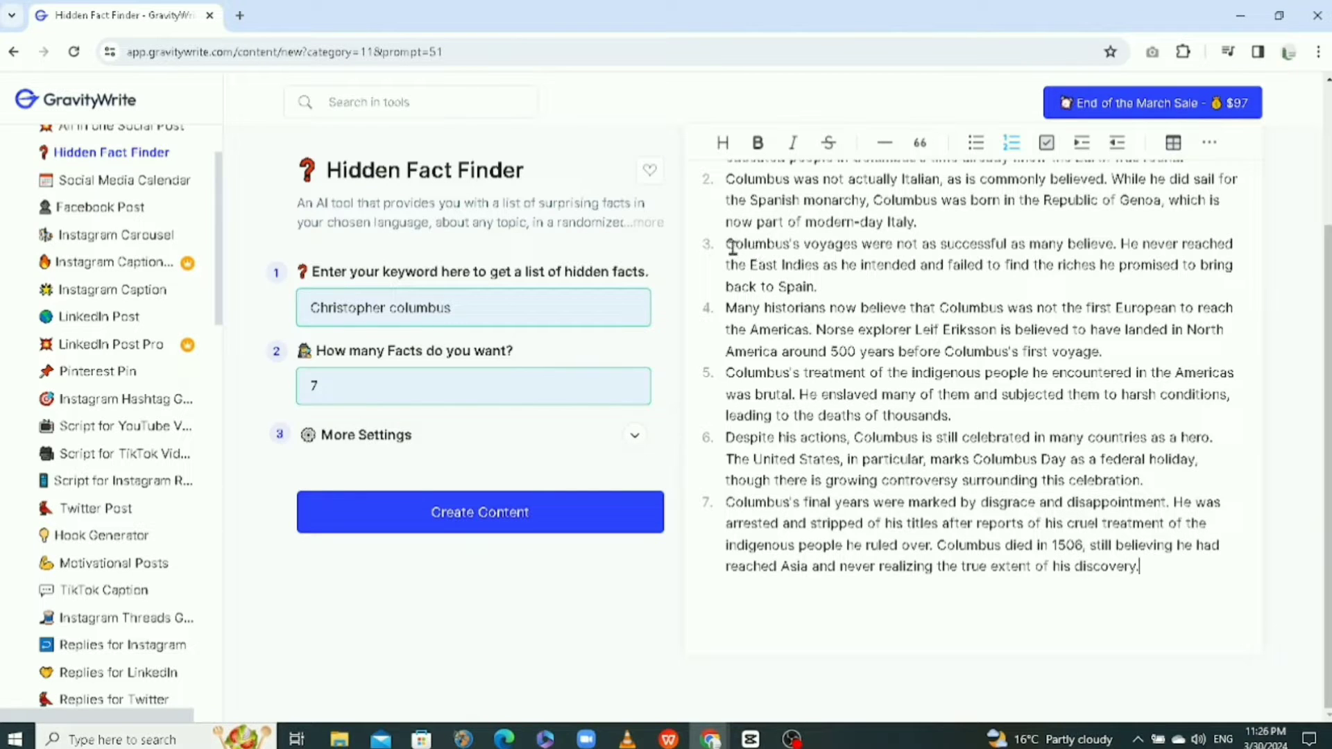
left_click_drag(726, 246, 819, 288)
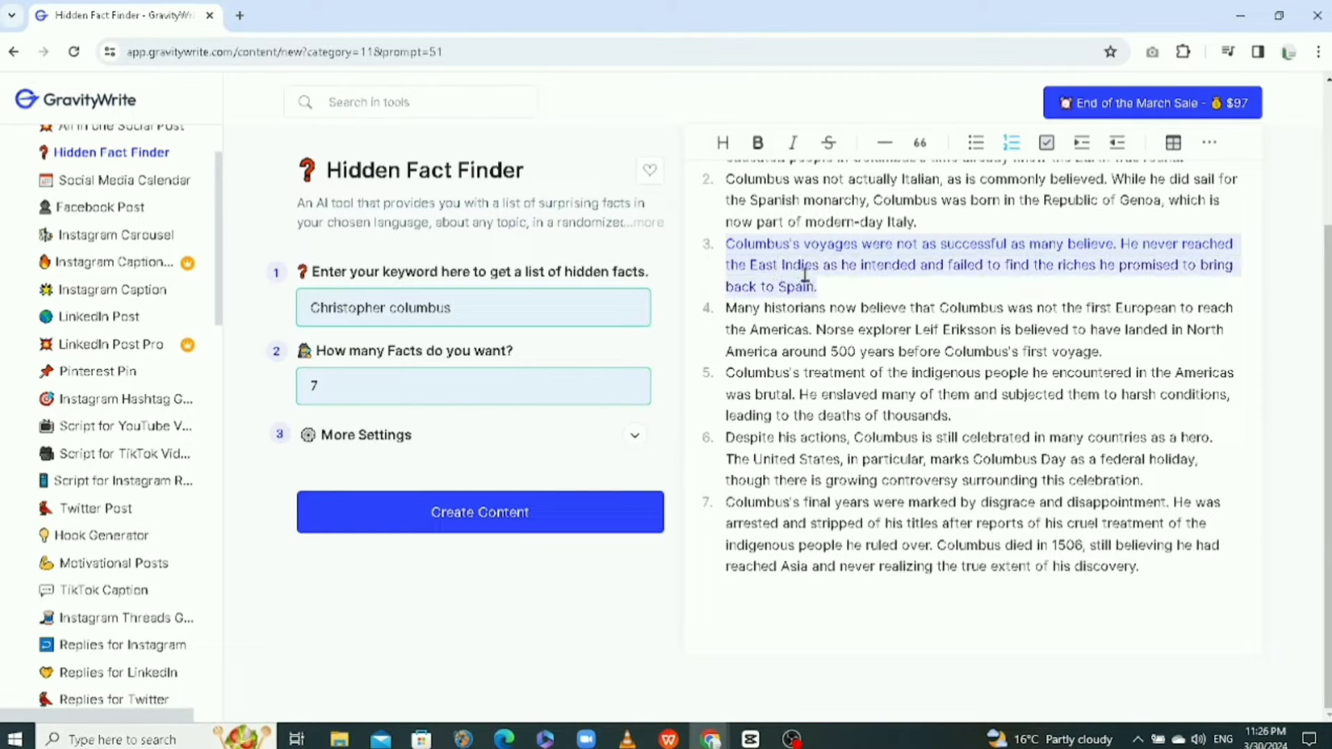
right_click(805, 276)
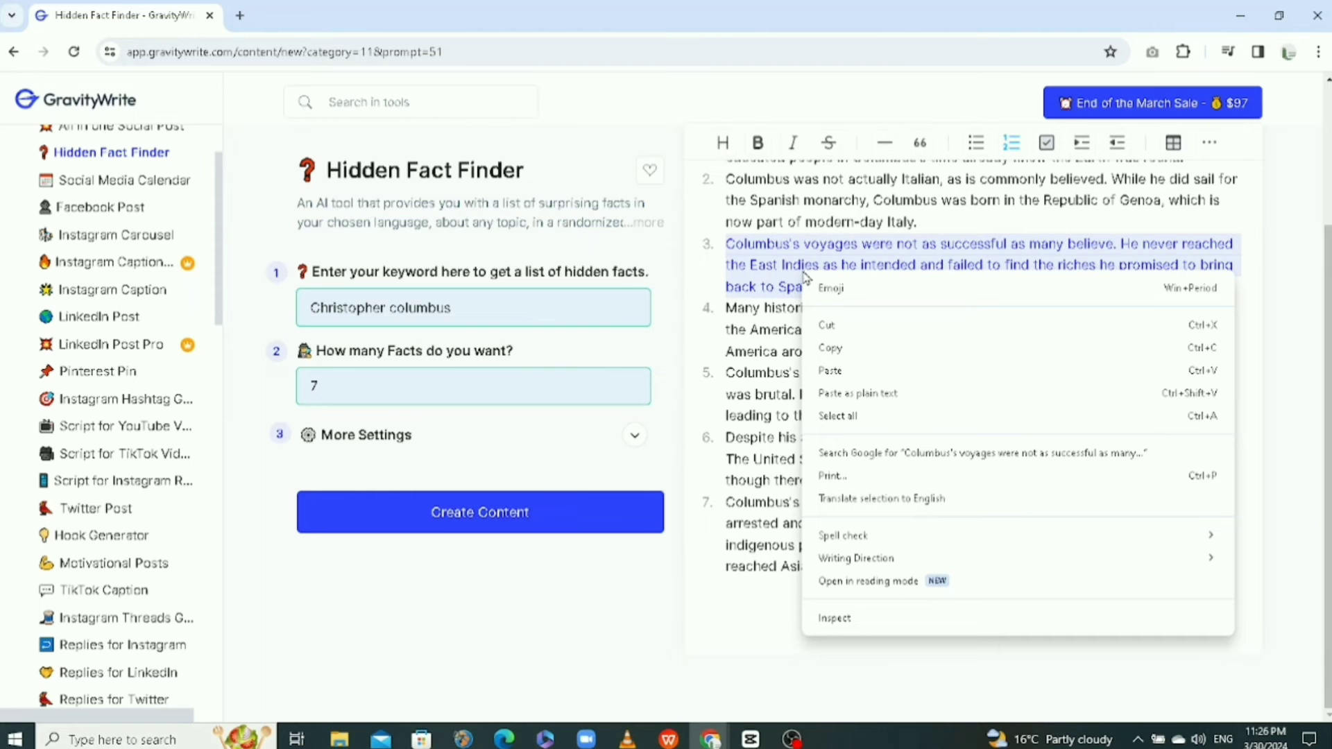
left_click(833, 349)
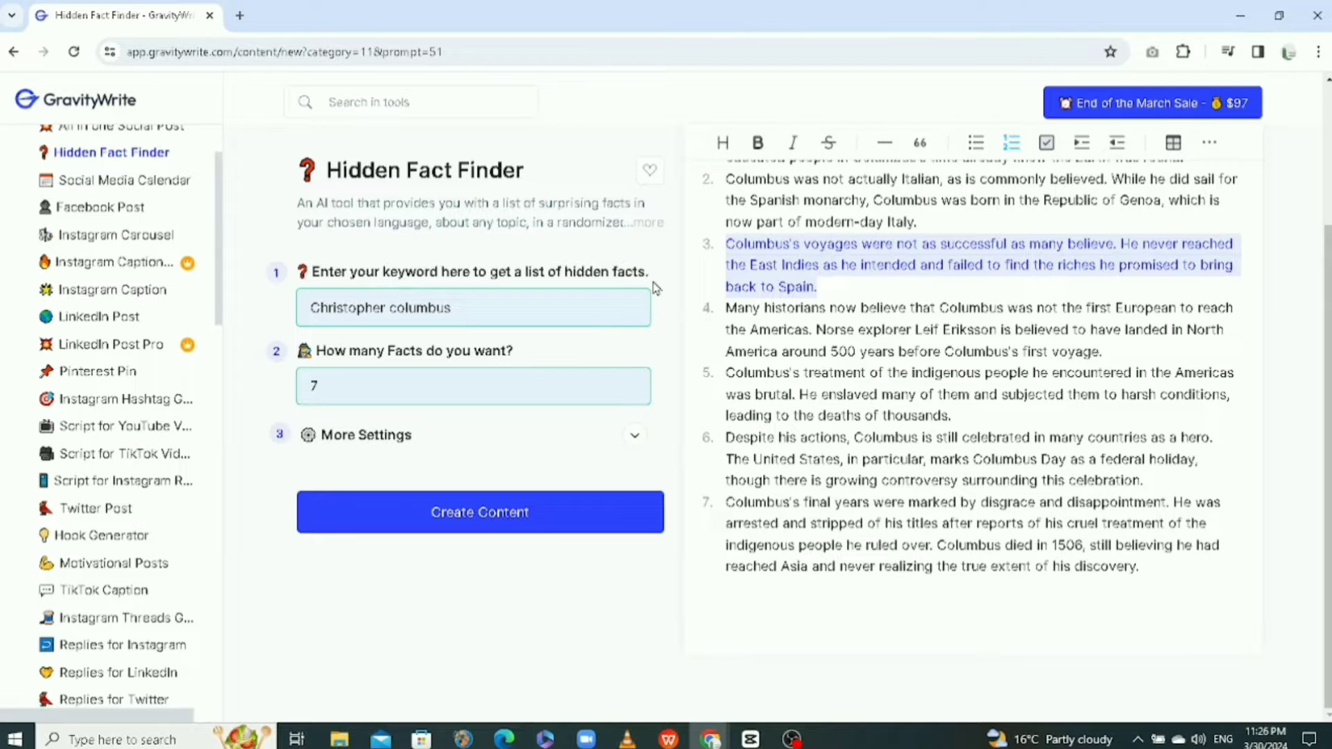
Search the tools for "script for historical facts" and open the Script for Historical Facts tool.
scroll(409, 170, "up", 3)
left_click(379, 104)
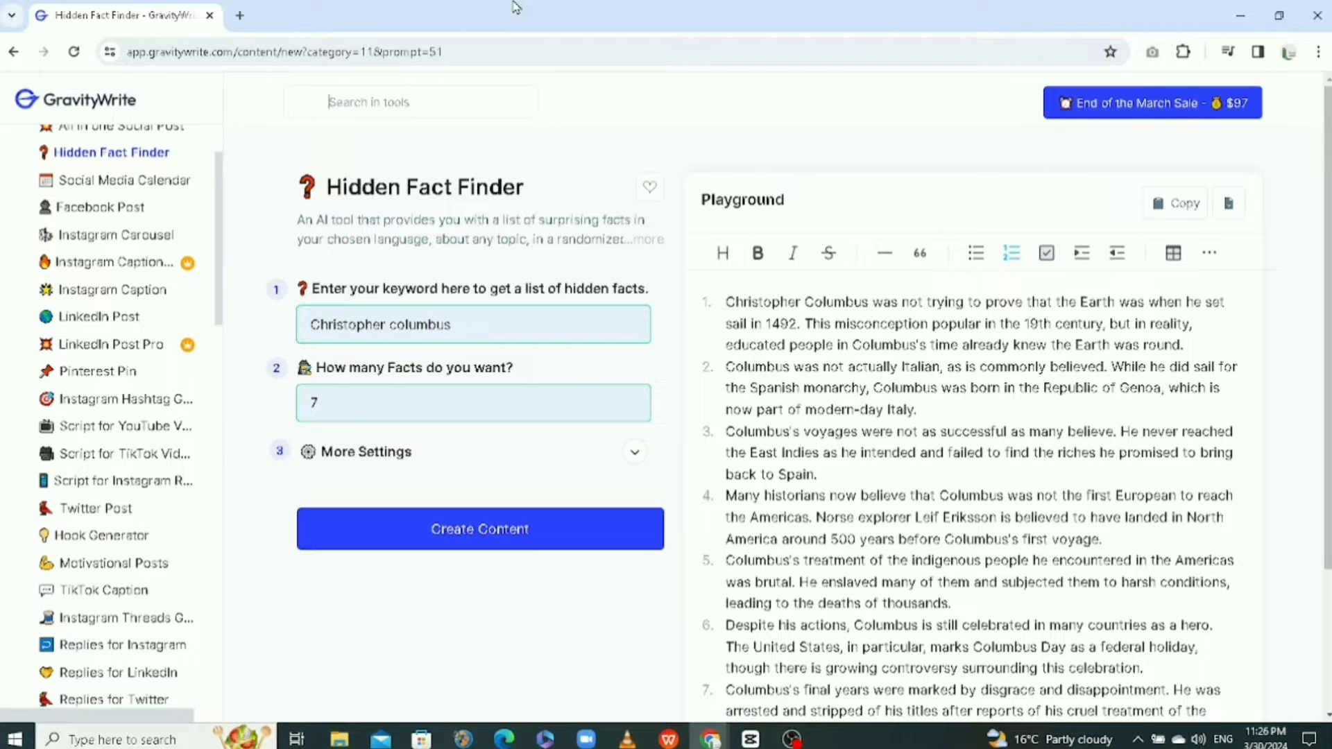
type("script ")
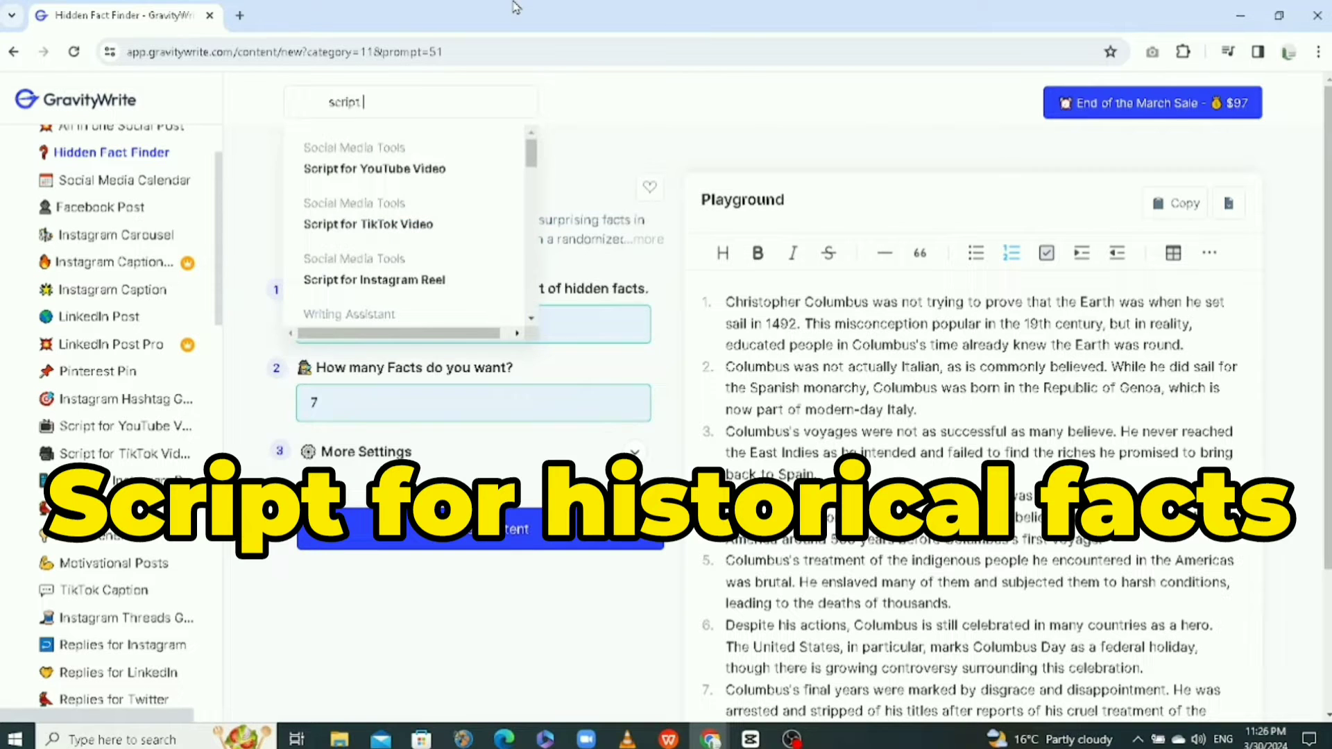
type("for historical facts")
left_click(340, 173)
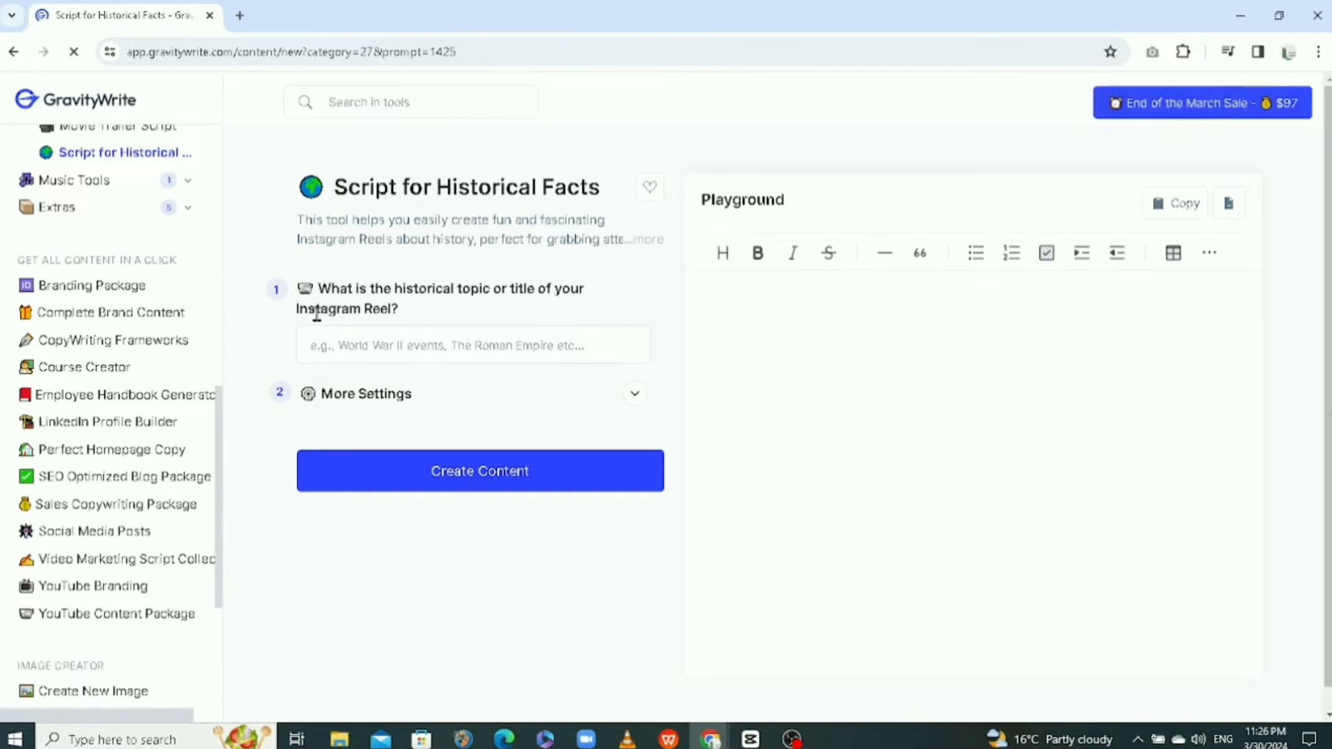
Paste the copied fact as the historical topic of the reel and generate the script.
right_click(378, 344)
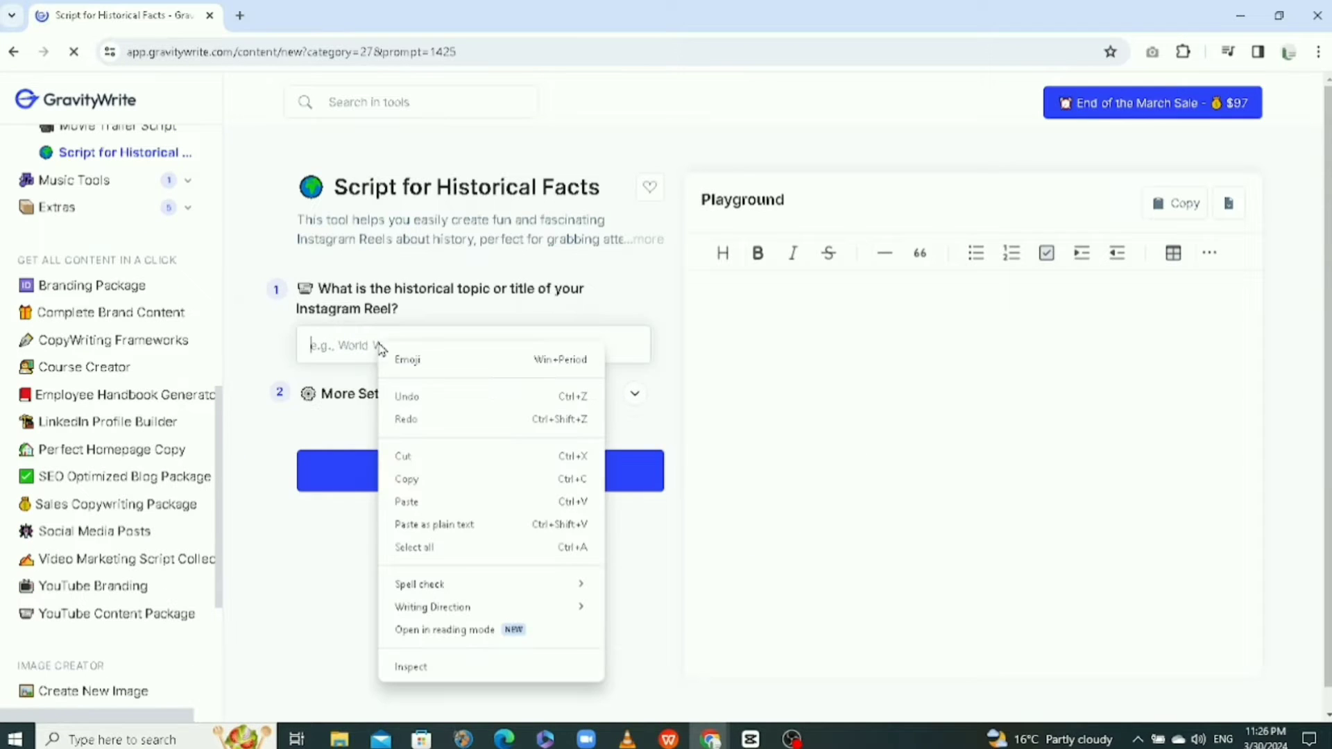
left_click(408, 502)
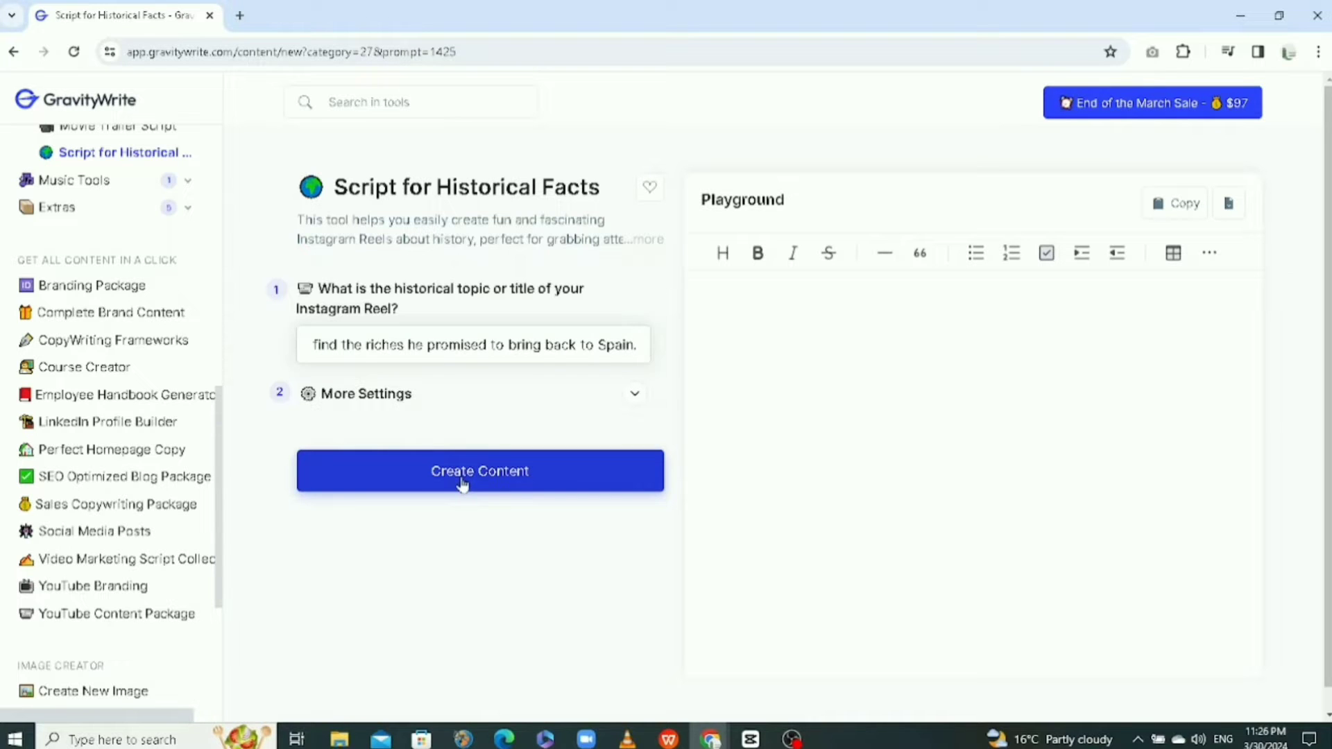
left_click(463, 485)
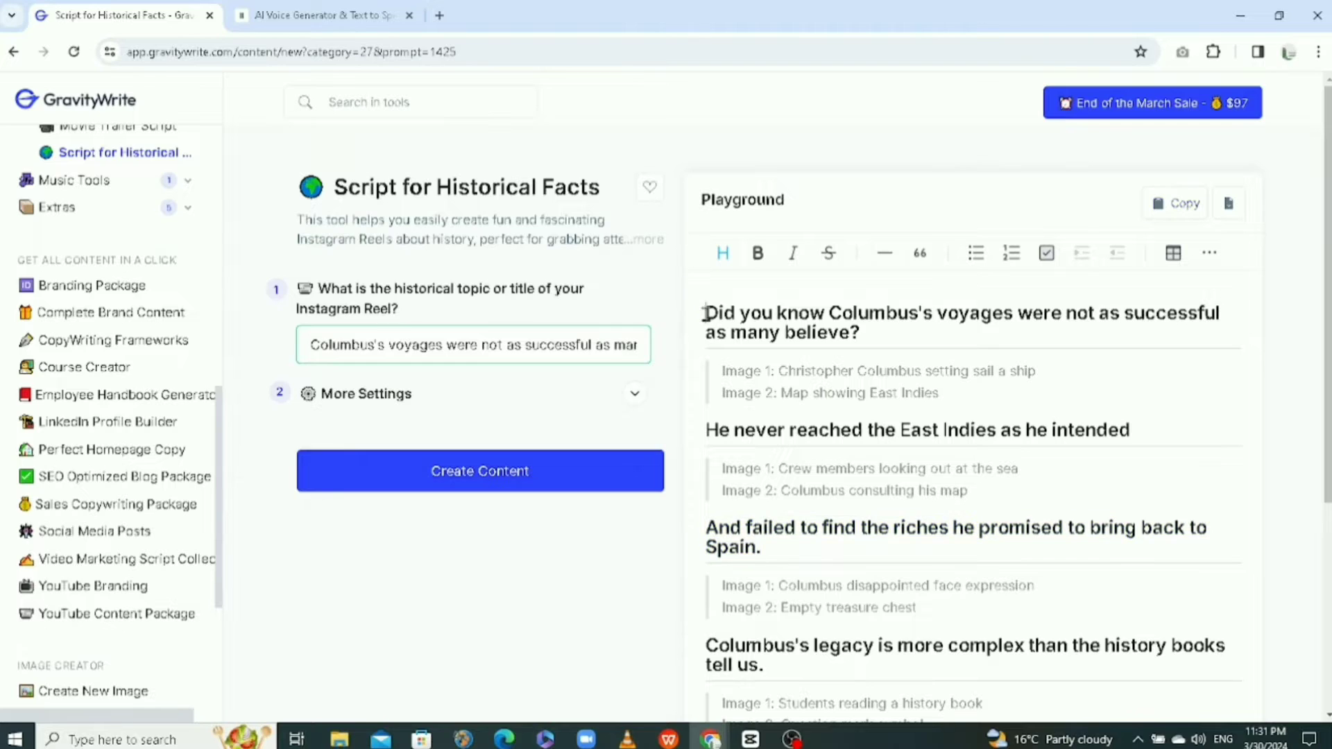
Examine the generated script's narration lines and the image suggestions listed under each of them.
left_click_drag(699, 321, 859, 337)
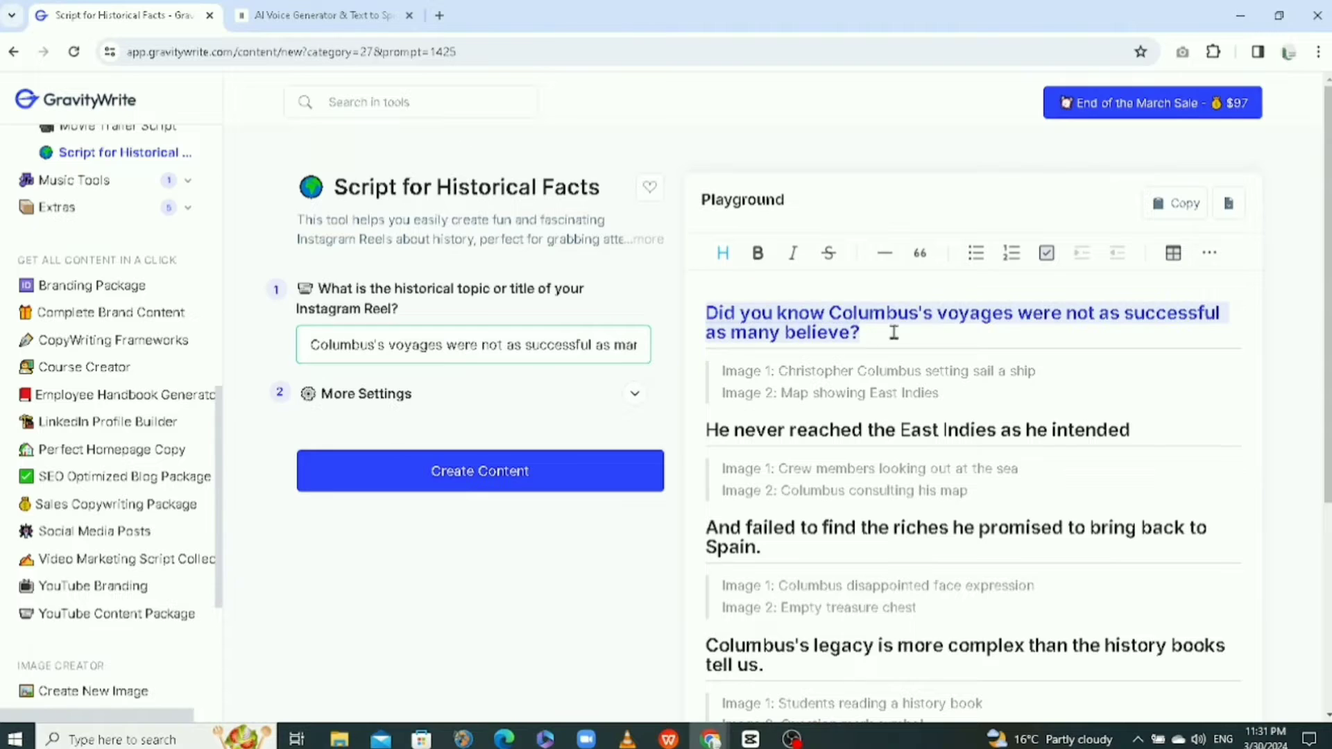
left_click(703, 422)
left_click_drag(681, 435, 929, 436)
left_click_drag(695, 370, 953, 388)
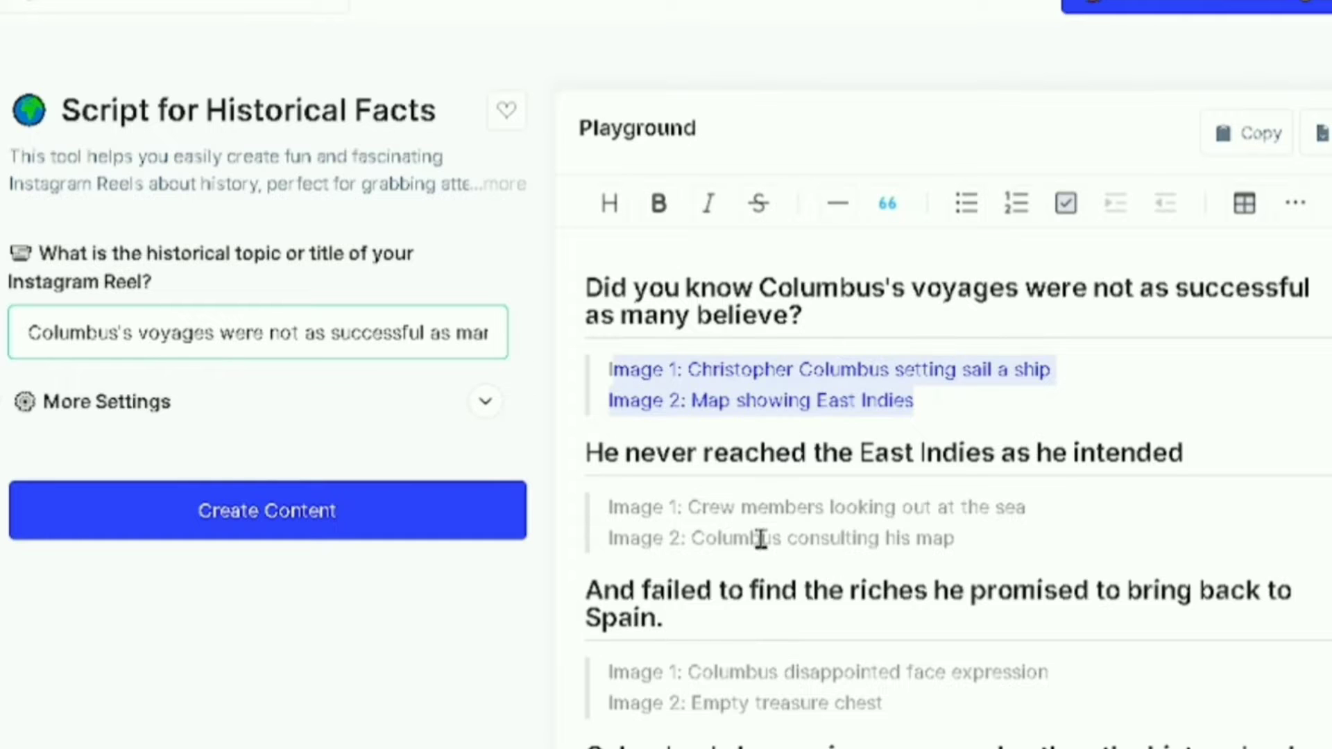
scroll(758, 538, "down", 5)
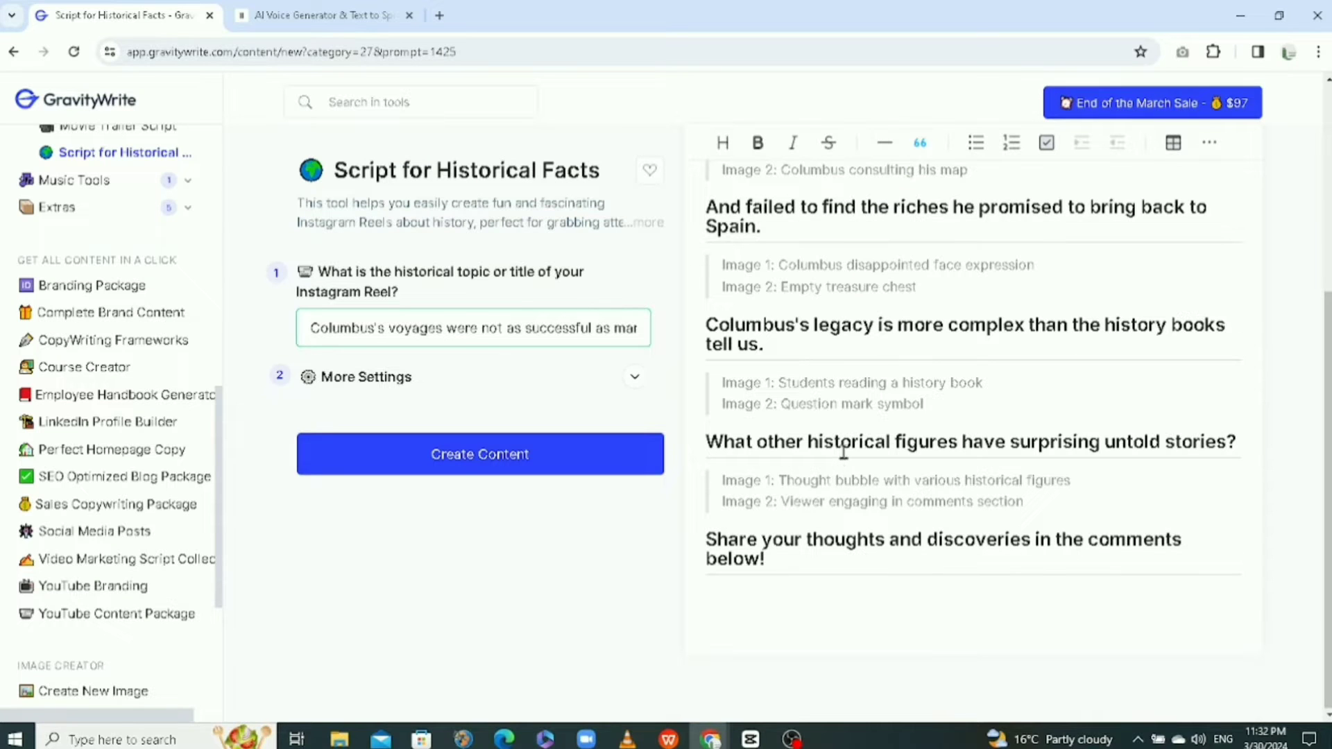
scroll(867, 215, "up", 5)
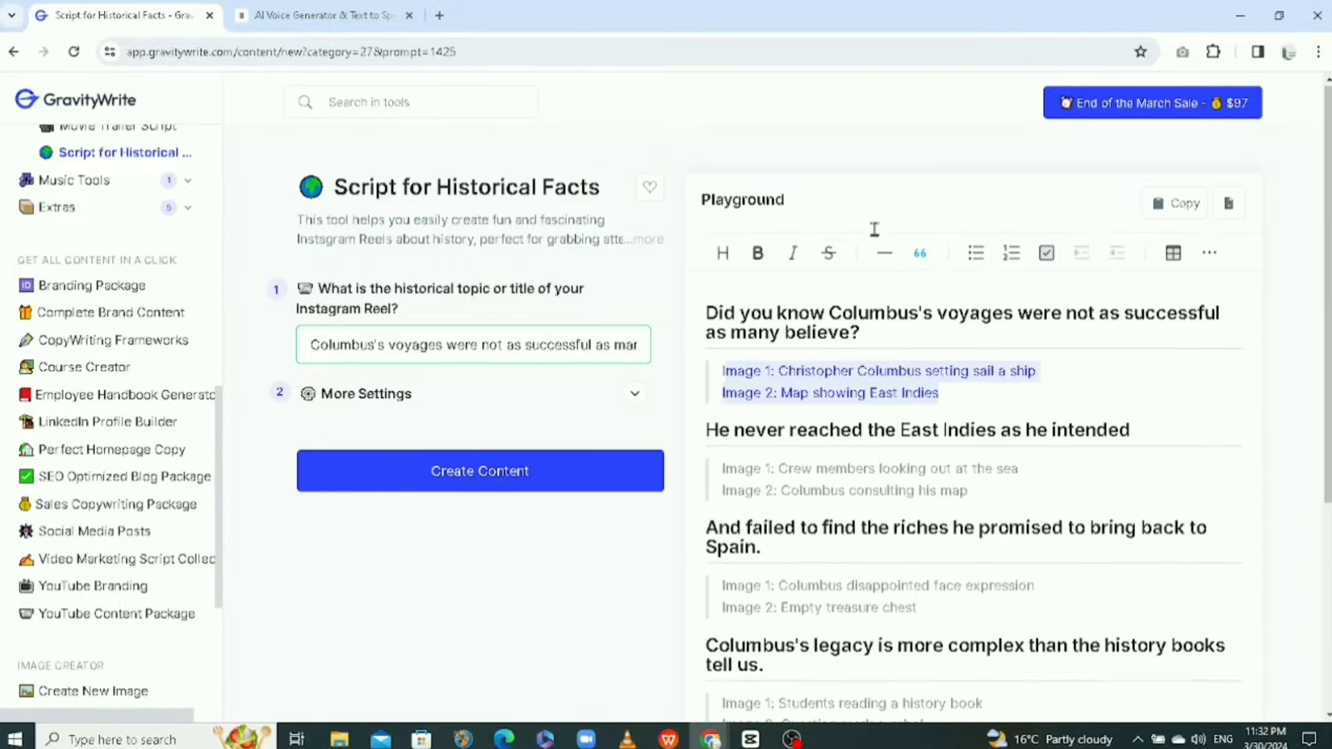
Copy the script's first narration line, "Did you know Columbus's voyages were not as successful as many believe?".
left_click(340, 14)
left_click(153, 14)
left_click_drag(700, 309, 860, 333)
right_click(859, 336)
left_click(895, 408)
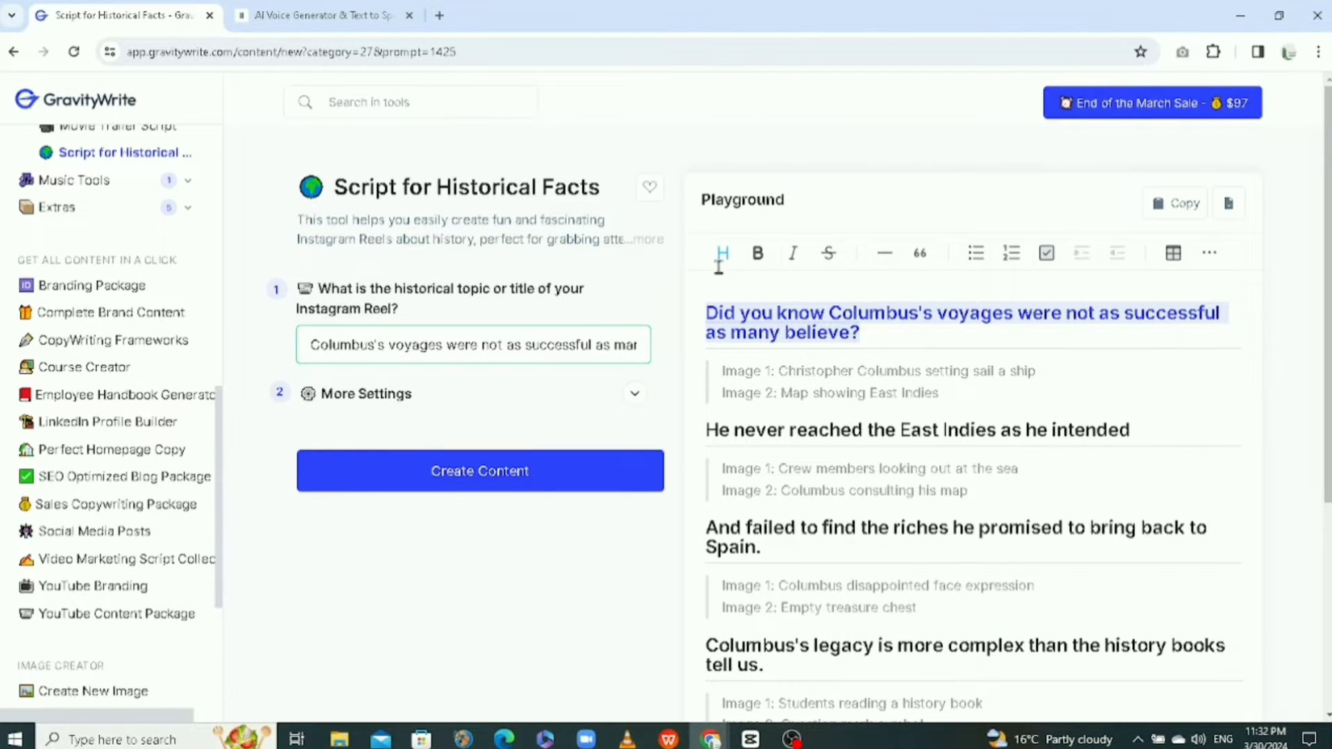
Switch to ElevenLabs and paste the copied first narration line into the empty speech text.
left_click(321, 25)
right_click(356, 348)
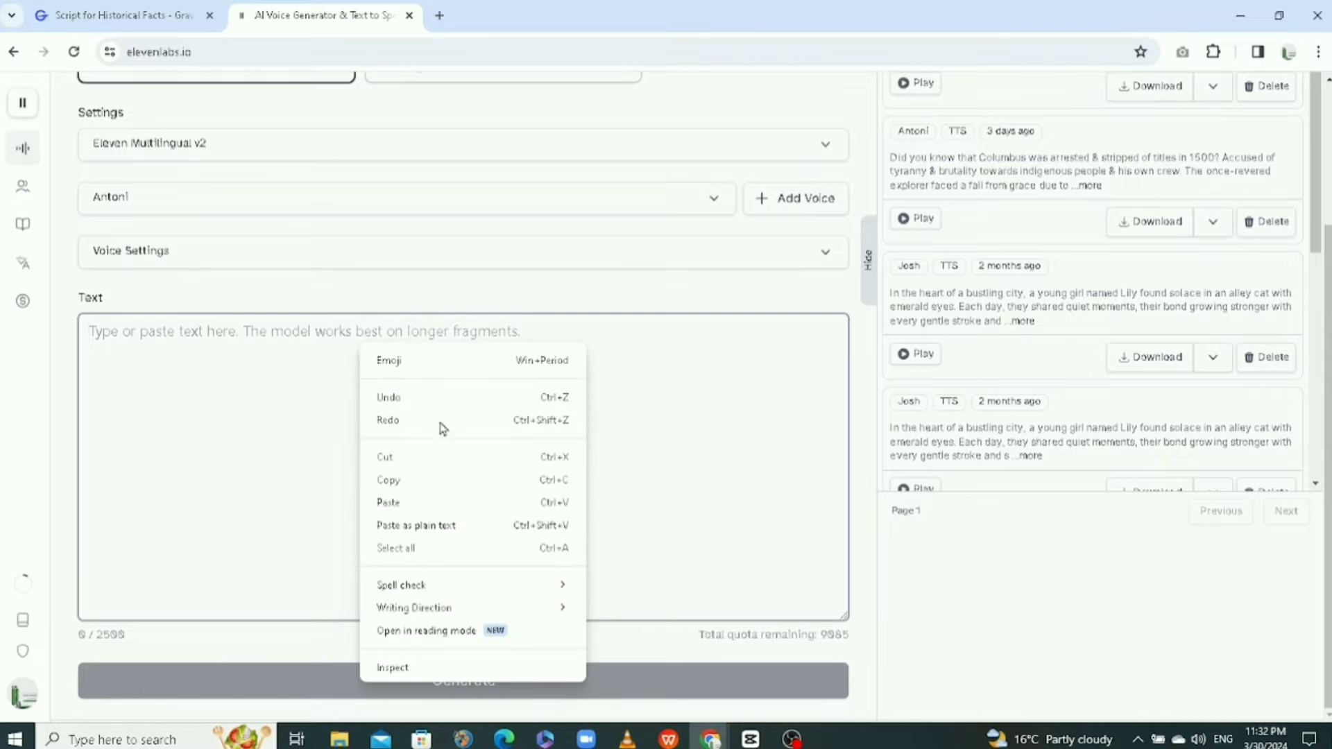
left_click(415, 508)
Copy "He never reached the East Indies as he intended" from the GravityWrite script onto a new line of the ElevenLabs text.
left_click(192, 16)
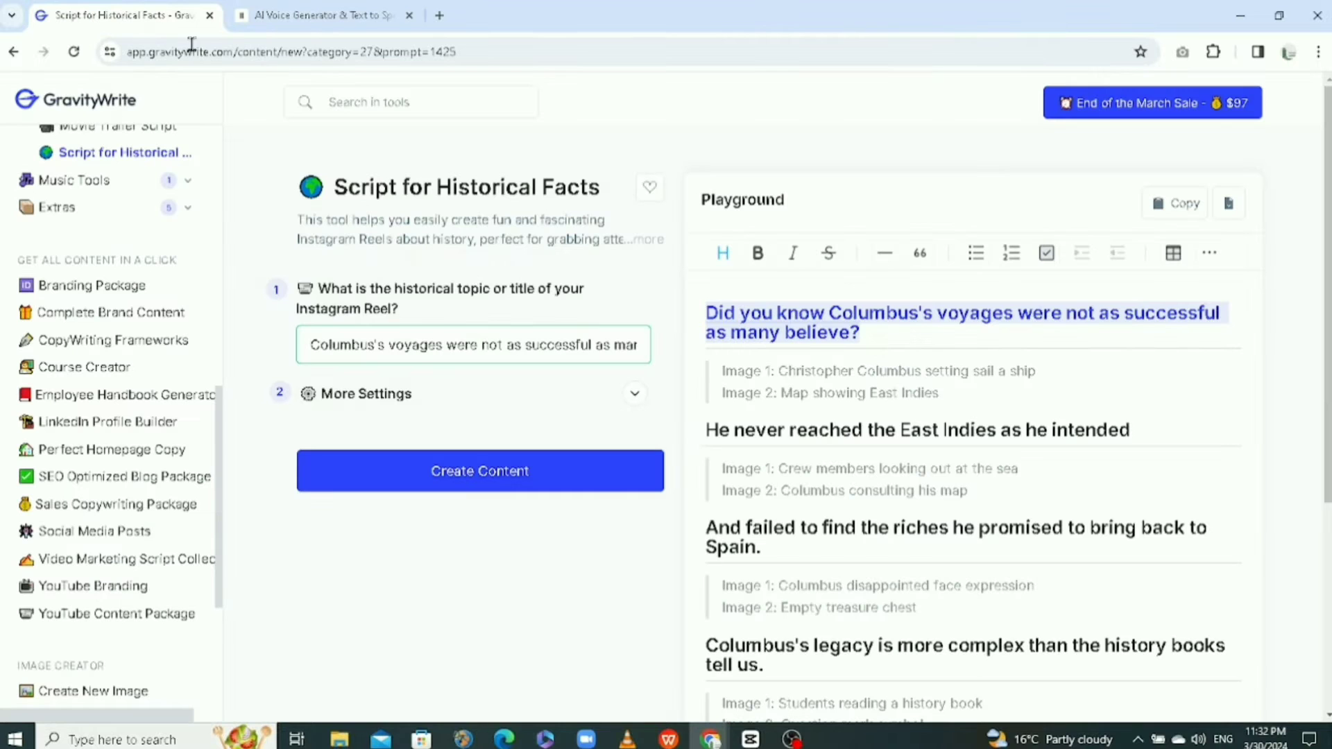
left_click_drag(696, 435, 1133, 433)
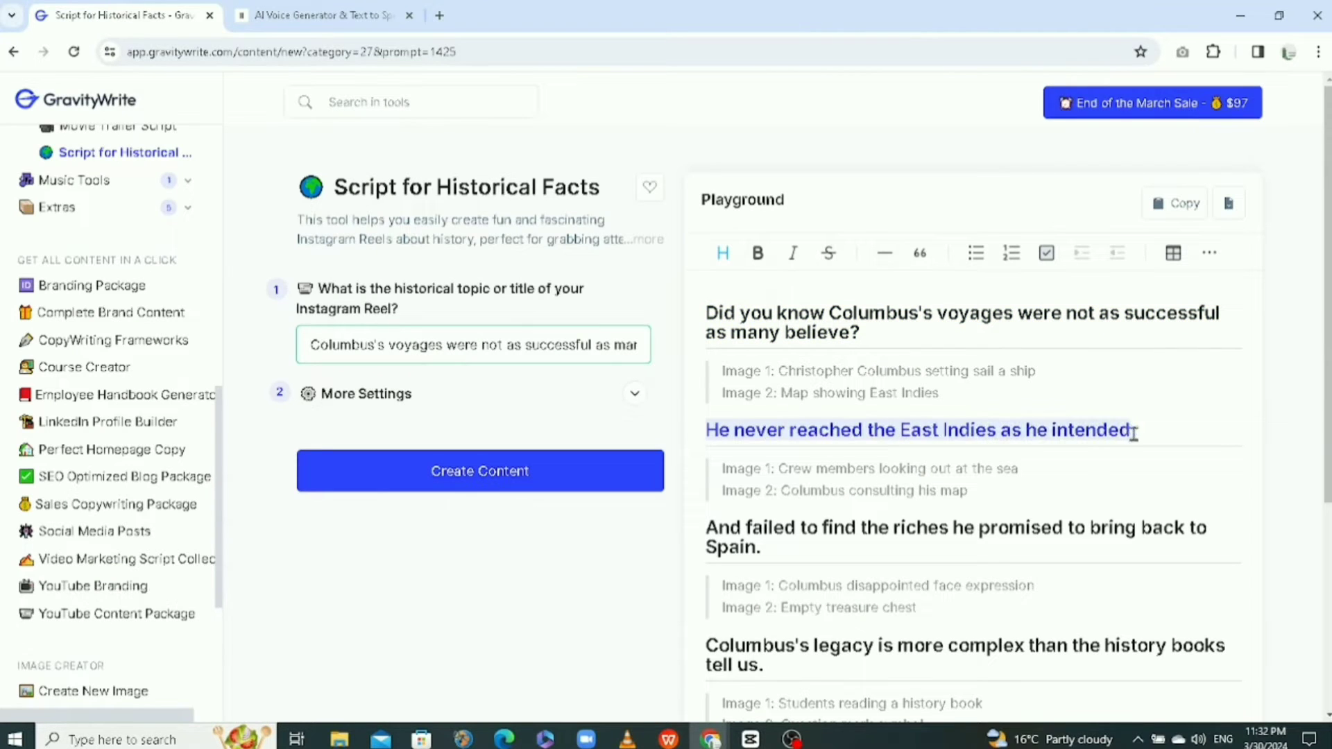
right_click(1117, 439)
left_click(763, 156)
left_click(354, 17)
key("Return")
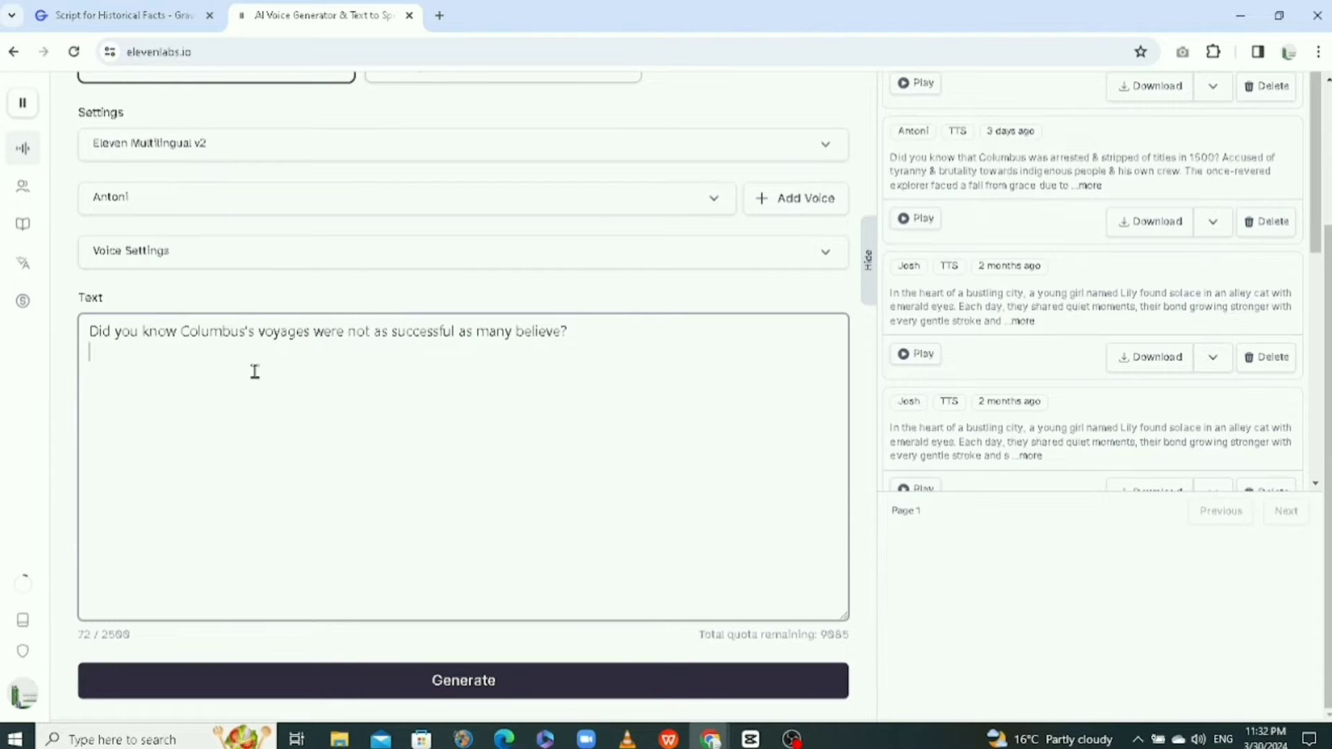
right_click(203, 357)
left_click(231, 515)
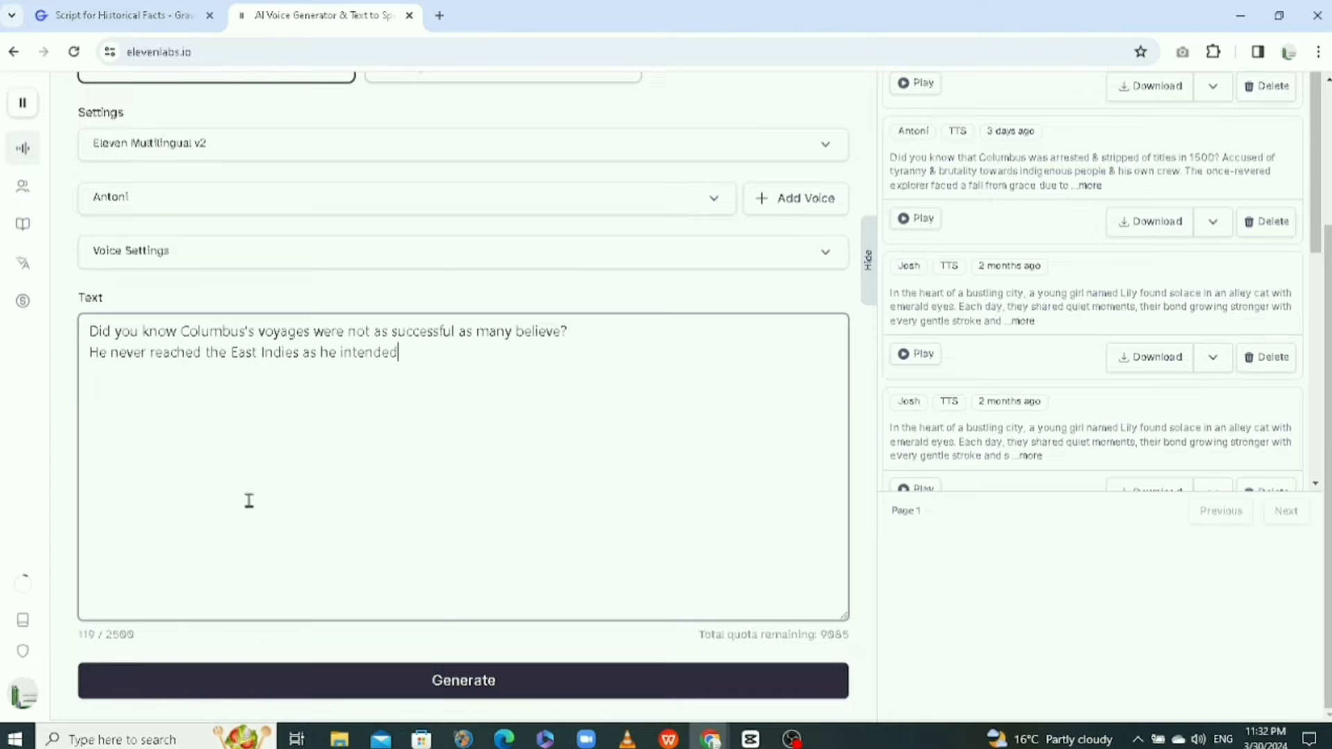
Add the script line "And failed to find the riches he promised to bring back to Spain." as the third line of the ElevenLabs text.
left_click(131, 15)
left_click_drag(705, 527, 766, 556)
right_click(779, 548)
left_click(853, 263)
left_click(326, 15)
key("Return")
Add the script line "Columbus's legacy is more complex than the history books tell us." as the fourth line of the ElevenLabs text.
left_click(138, 17)
scroll(971, 555, "down", 2)
right_click(770, 555)
left_click(326, 15)
right_click(167, 387)
Add the script line "What other historical figures have surprising untold stories?" as the fifth line of the ElevenLabs text.
left_click(139, 16)
scroll(972, 486, "down", 3)
left_click_drag(705, 442, 1238, 444)
right_click(1202, 444)
left_click(840, 102)
left_click(326, 16)
key("ctrl+v")
Add the script's closing line "Share your thoughts and discoveries in the comments below!" as the sixth line of the ElevenLabs text.
left_click(139, 17)
triple_click(805, 538)
left_click(326, 15)
key("Return")
key("ctrl+v")
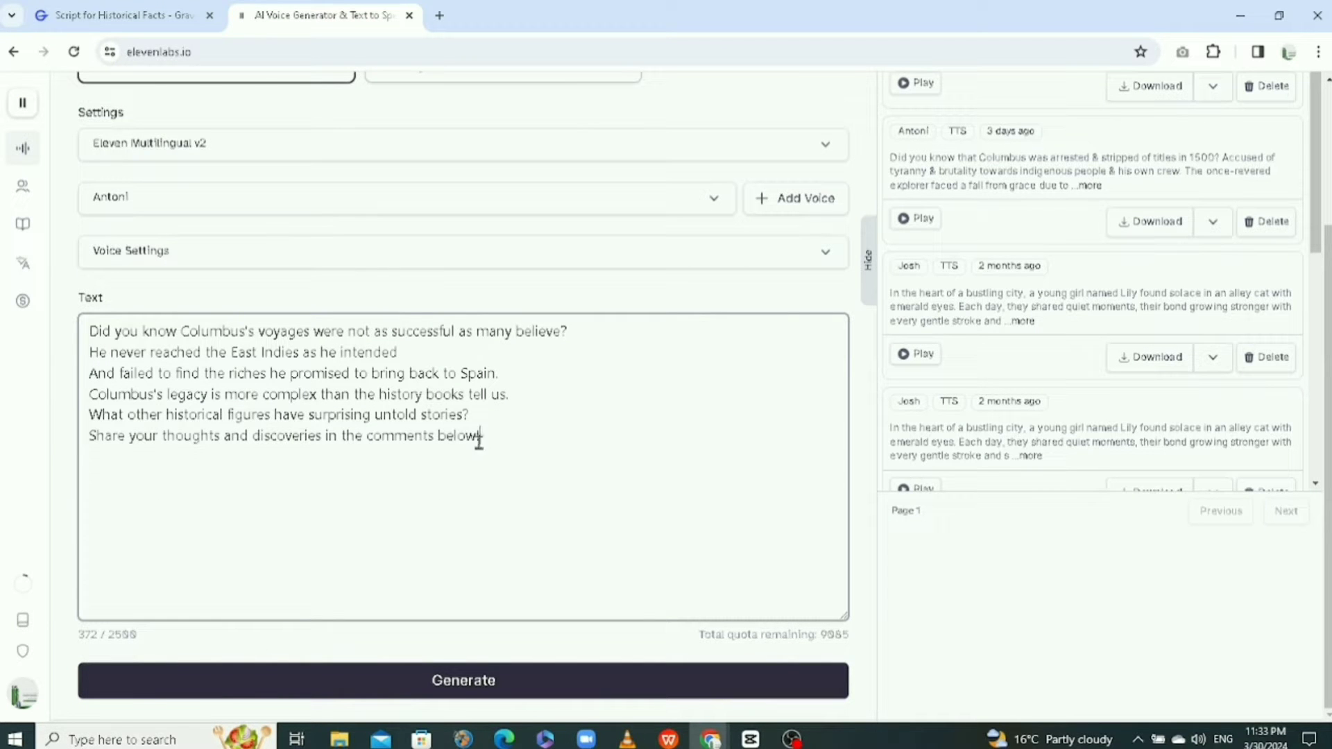
Browse the available premade voices and listen to the preview of the Jeremy voice.
scroll(463, 417, "up", 3)
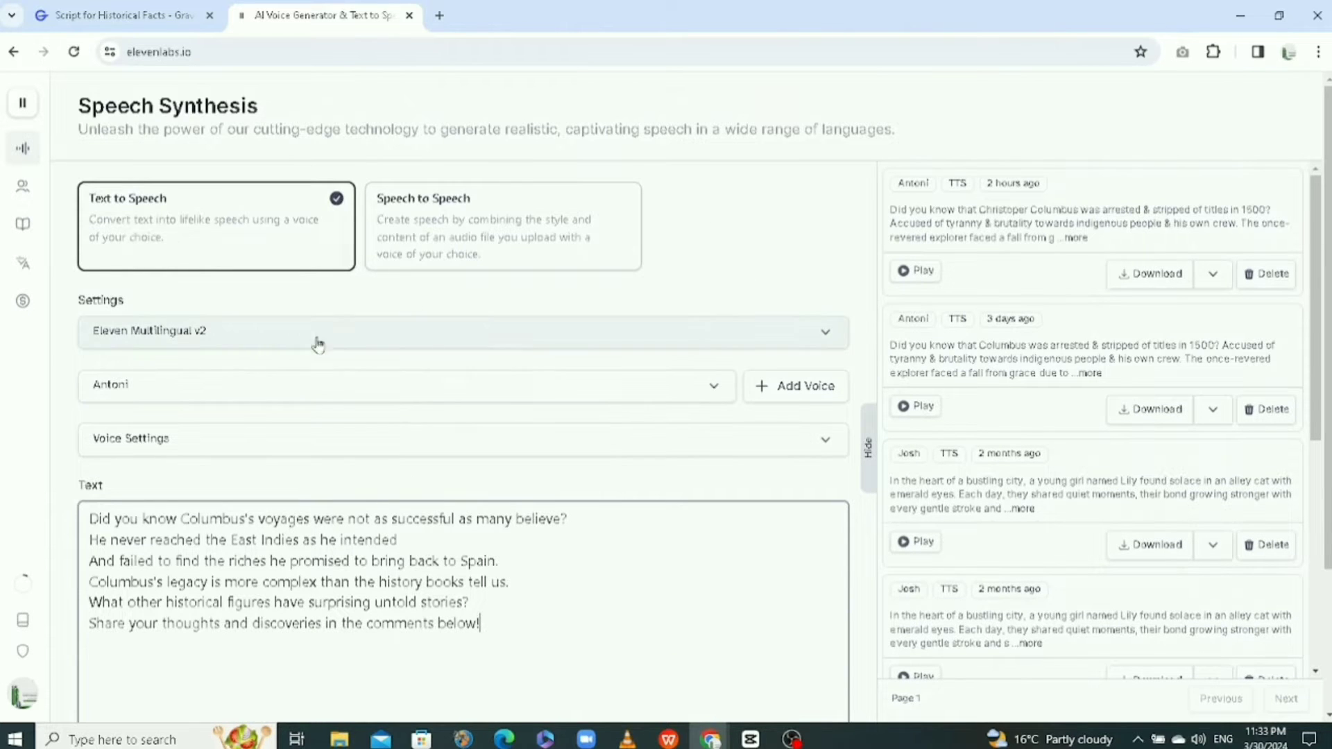
left_click(711, 390)
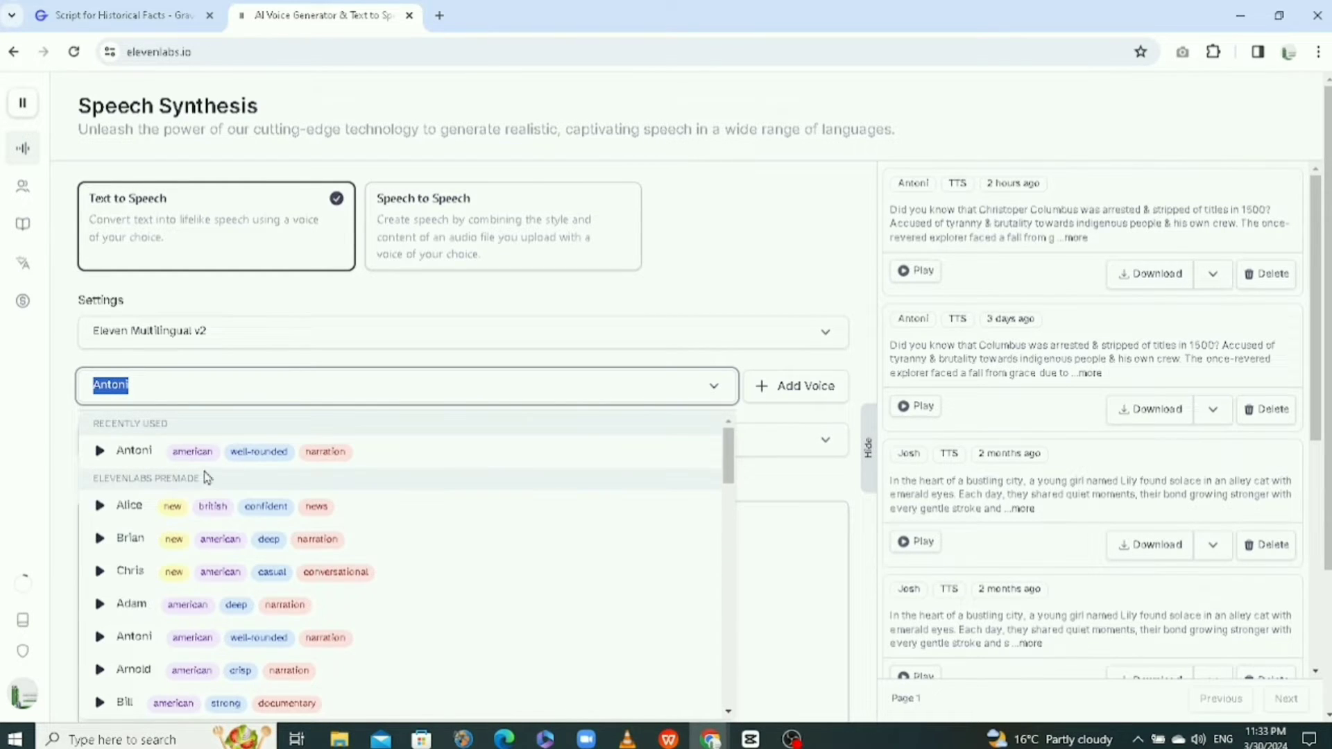
scroll(264, 590, "down", 3)
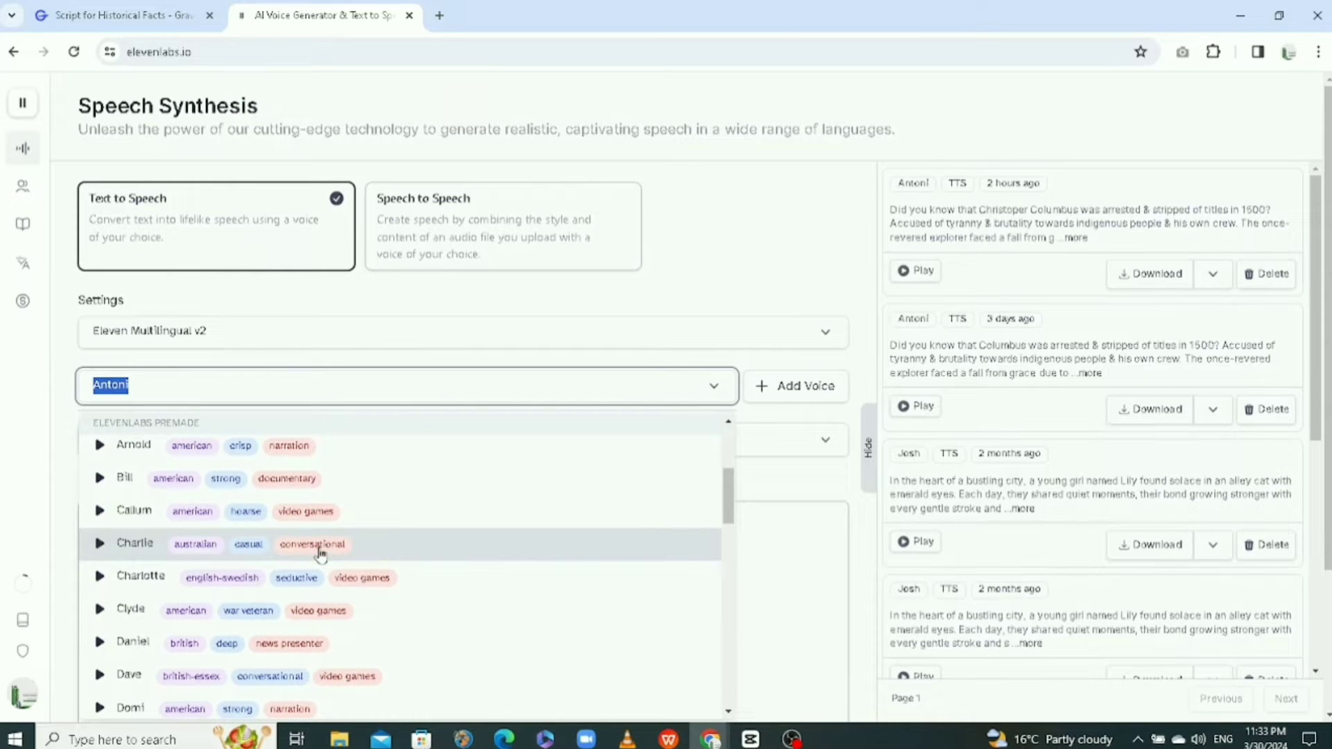
scroll(146, 590, "down", 8)
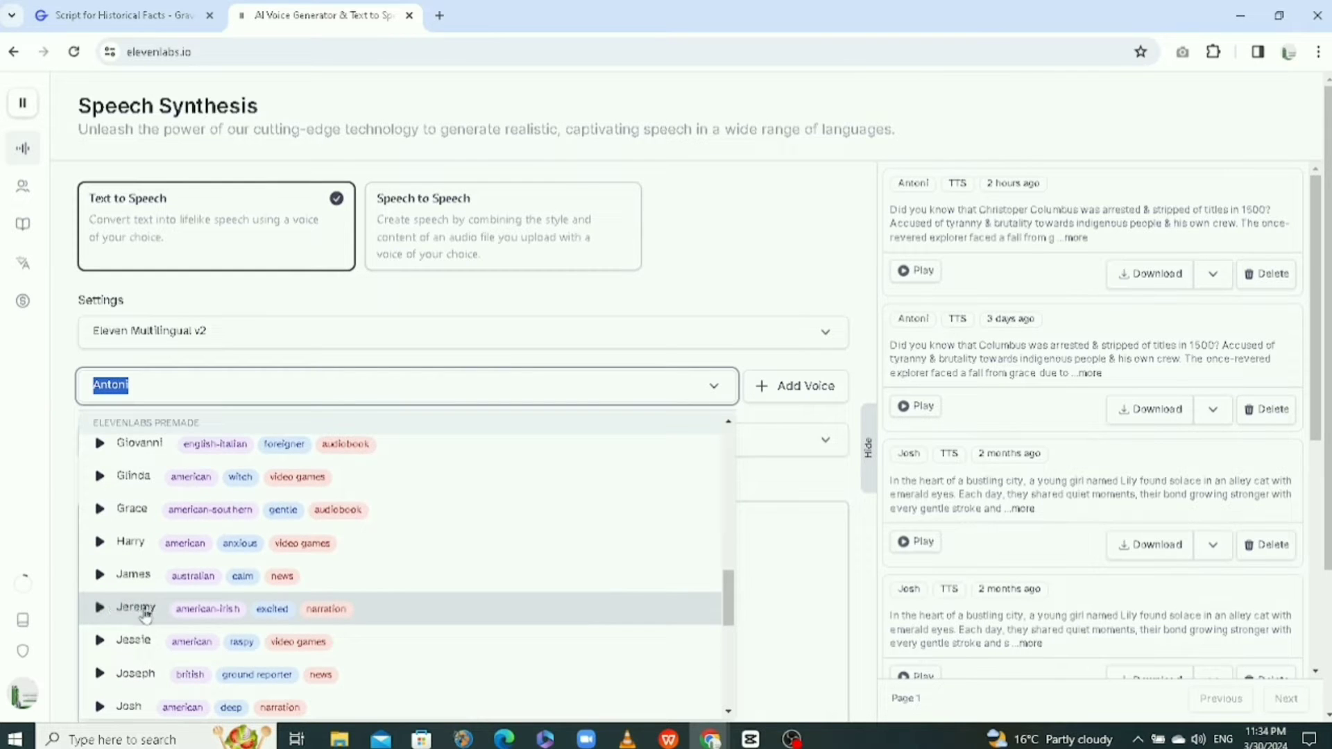
left_click(138, 619)
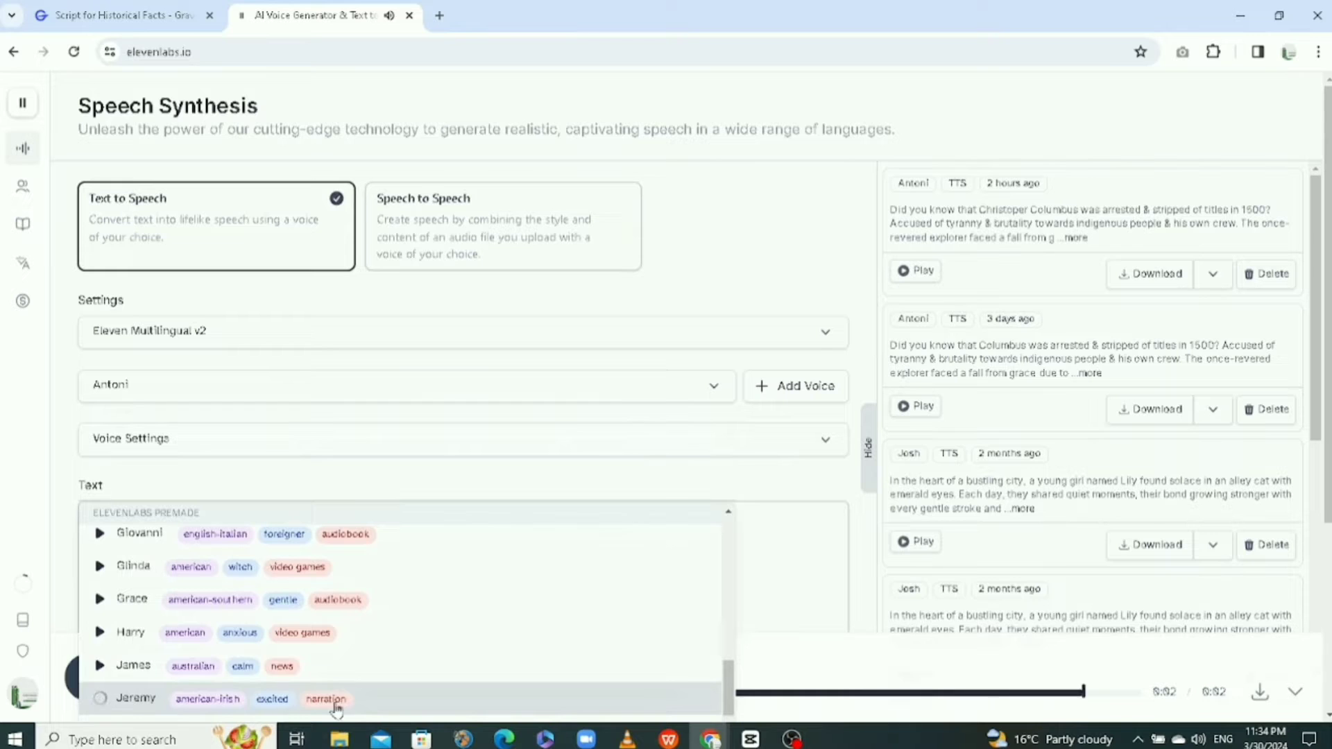
Preview and select the Antoni voice, and generate the voiceover from the pasted script.
scroll(375, 591, "up", 10)
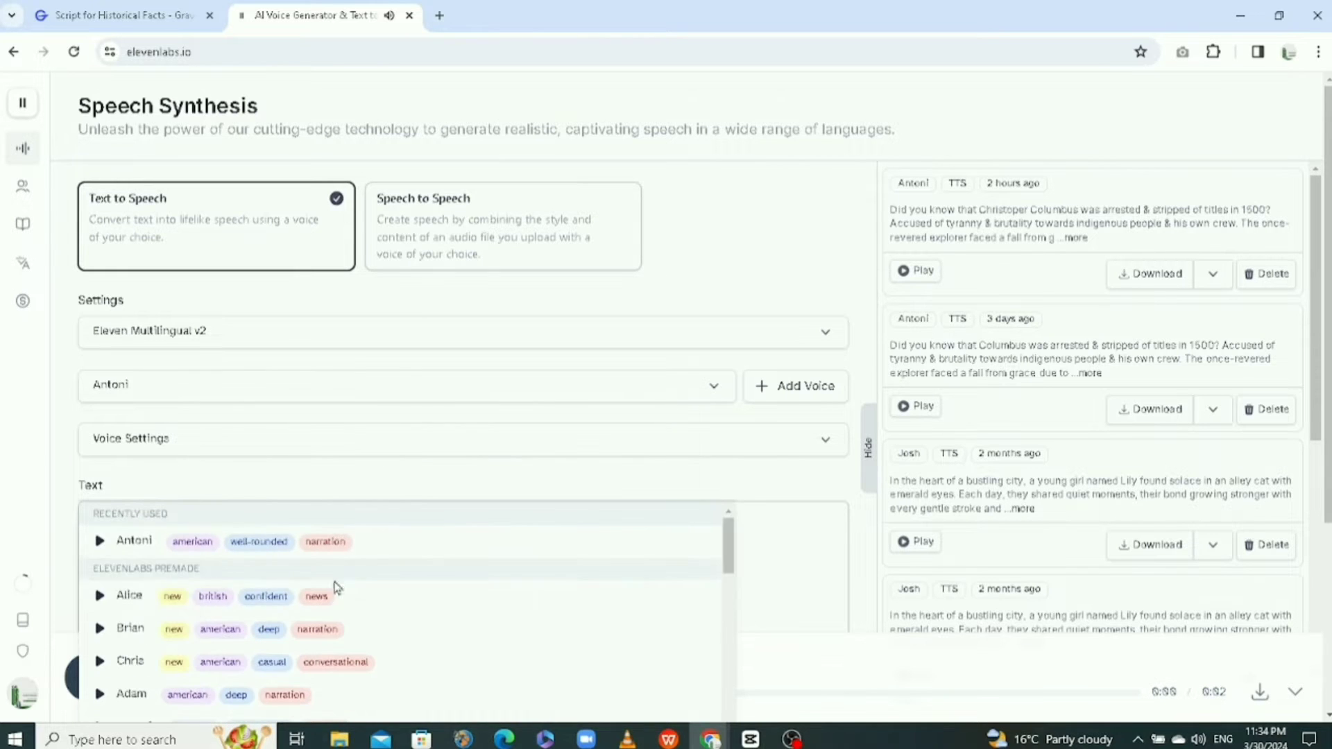
left_click(101, 541)
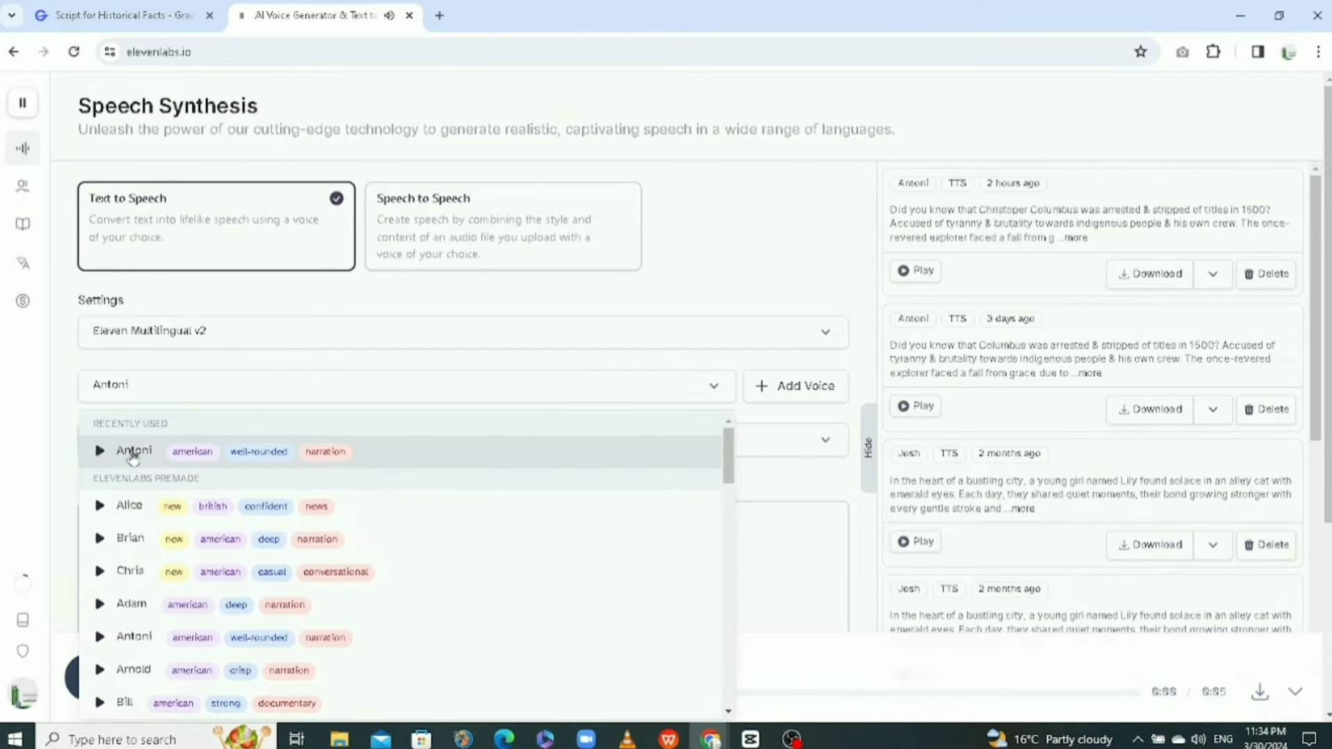
left_click(132, 453)
scroll(356, 522, "down", 4)
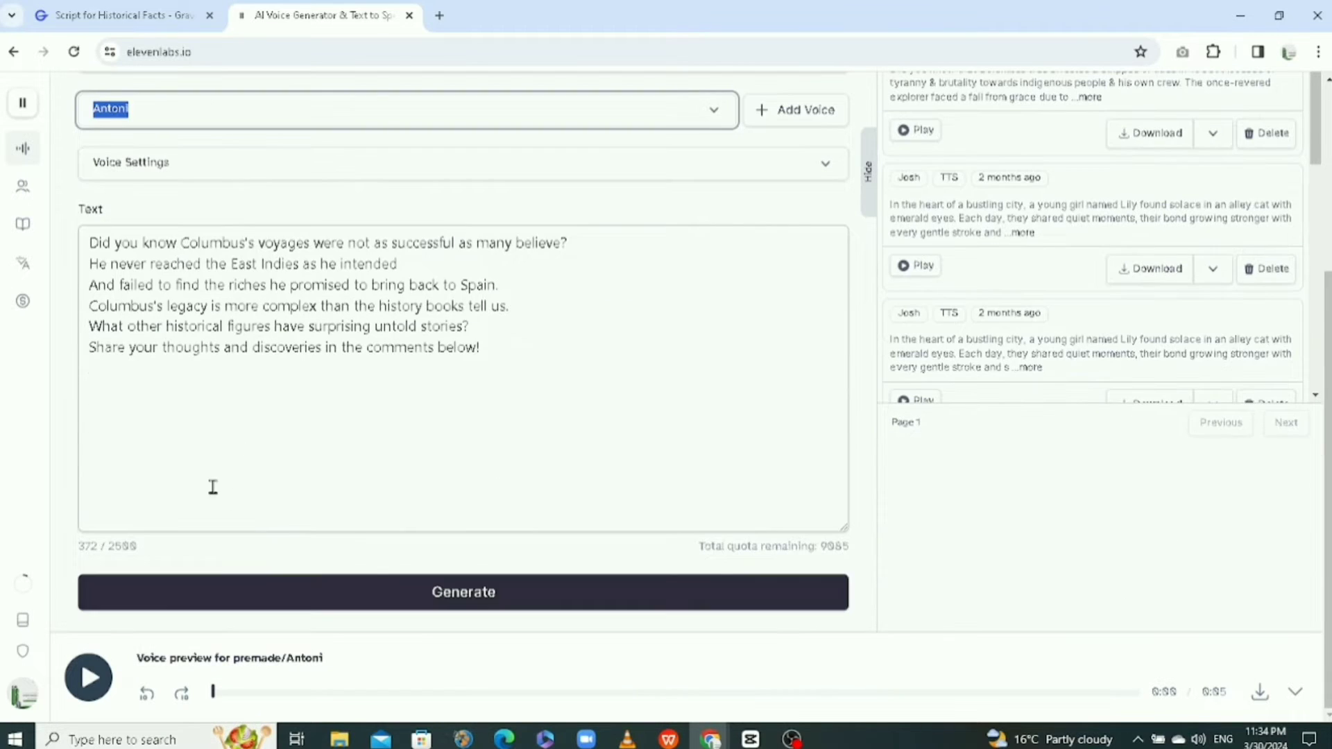
left_click(480, 593)
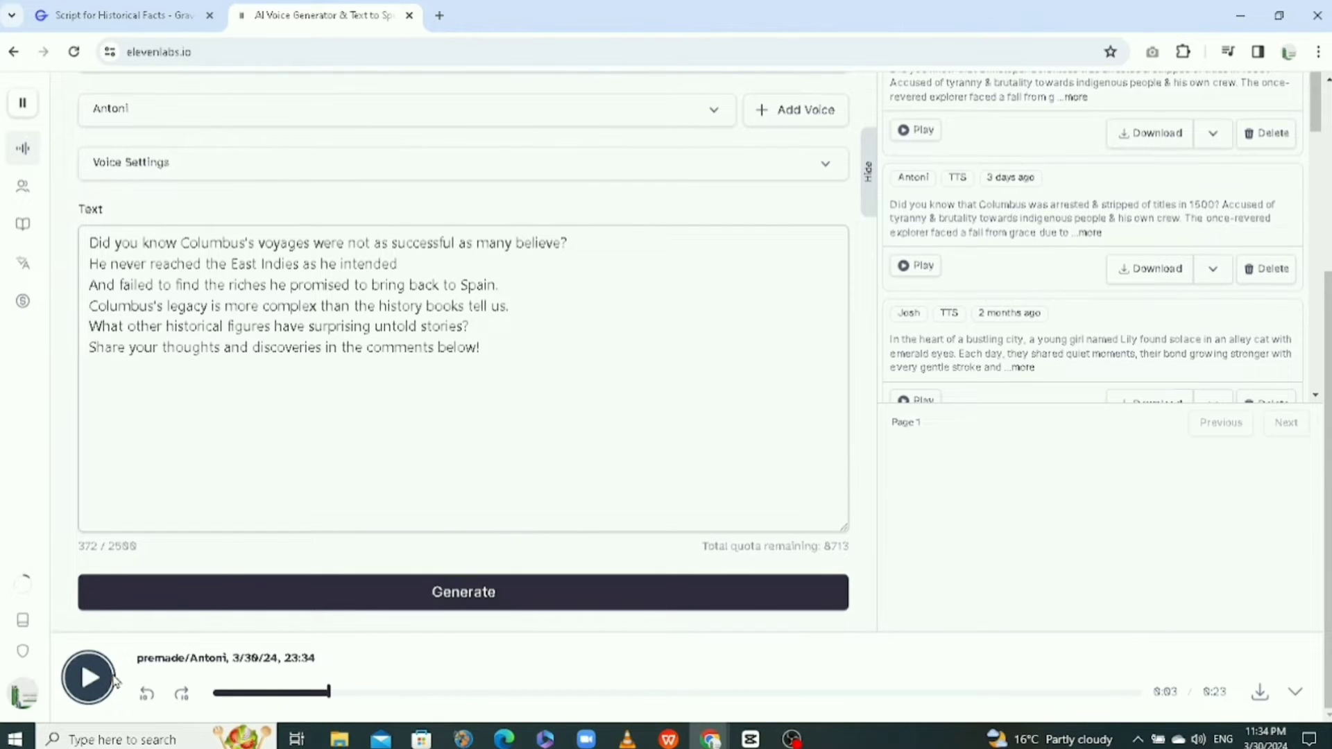
Replay the generated voiceover from its beginning and download the audio file.
left_click_drag(328, 694, 207, 694)
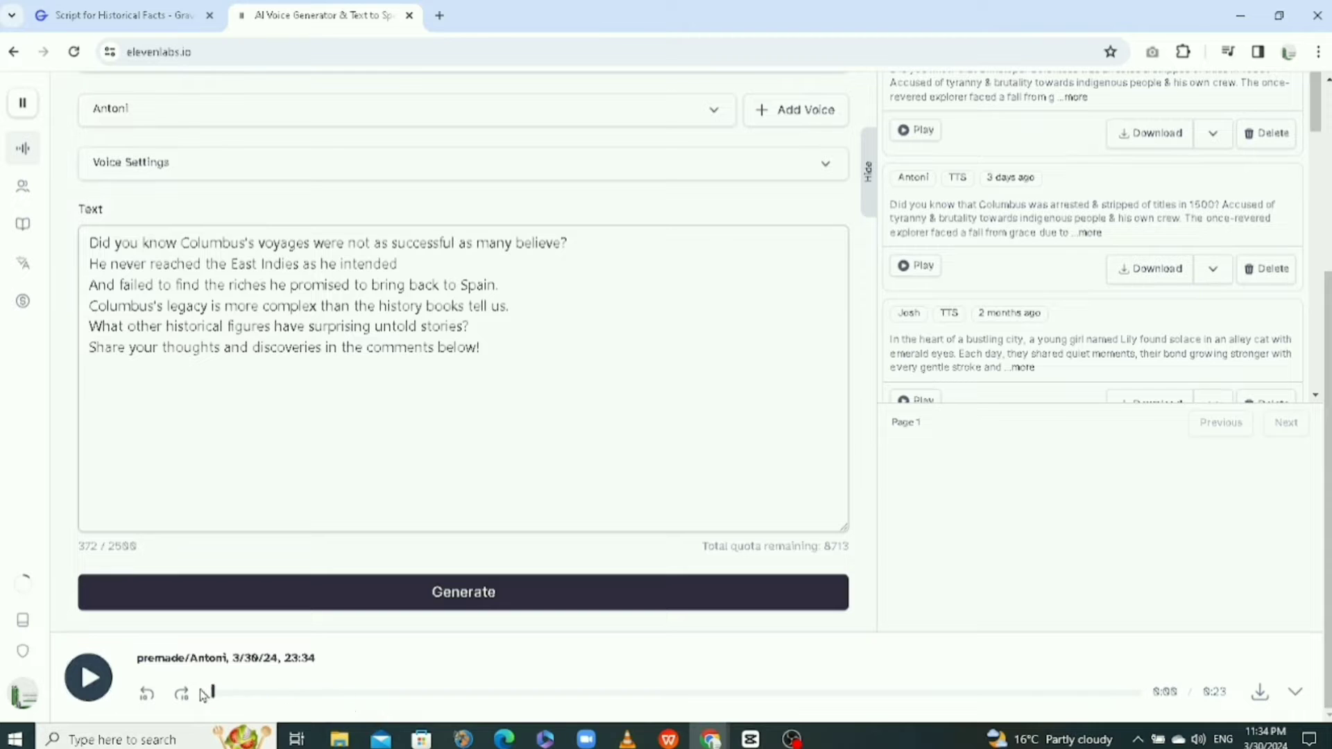
left_click(88, 678)
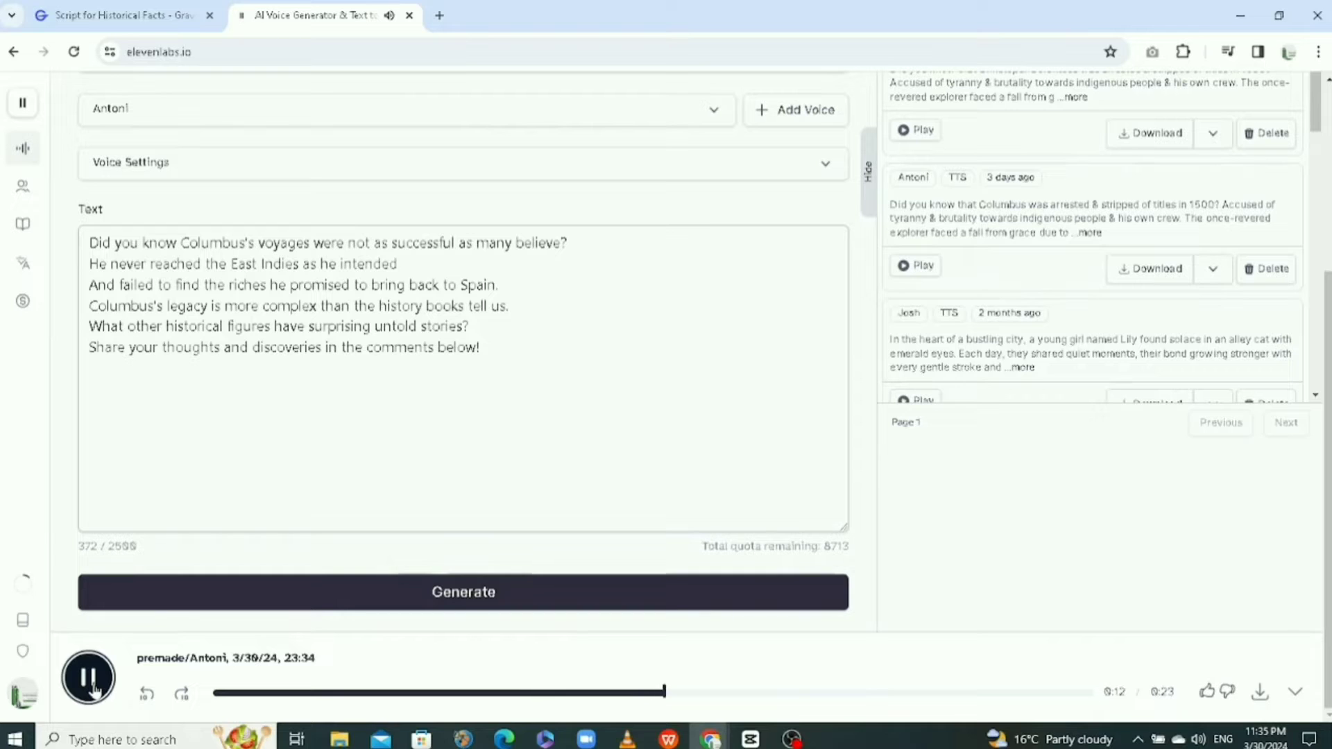
left_click(101, 684)
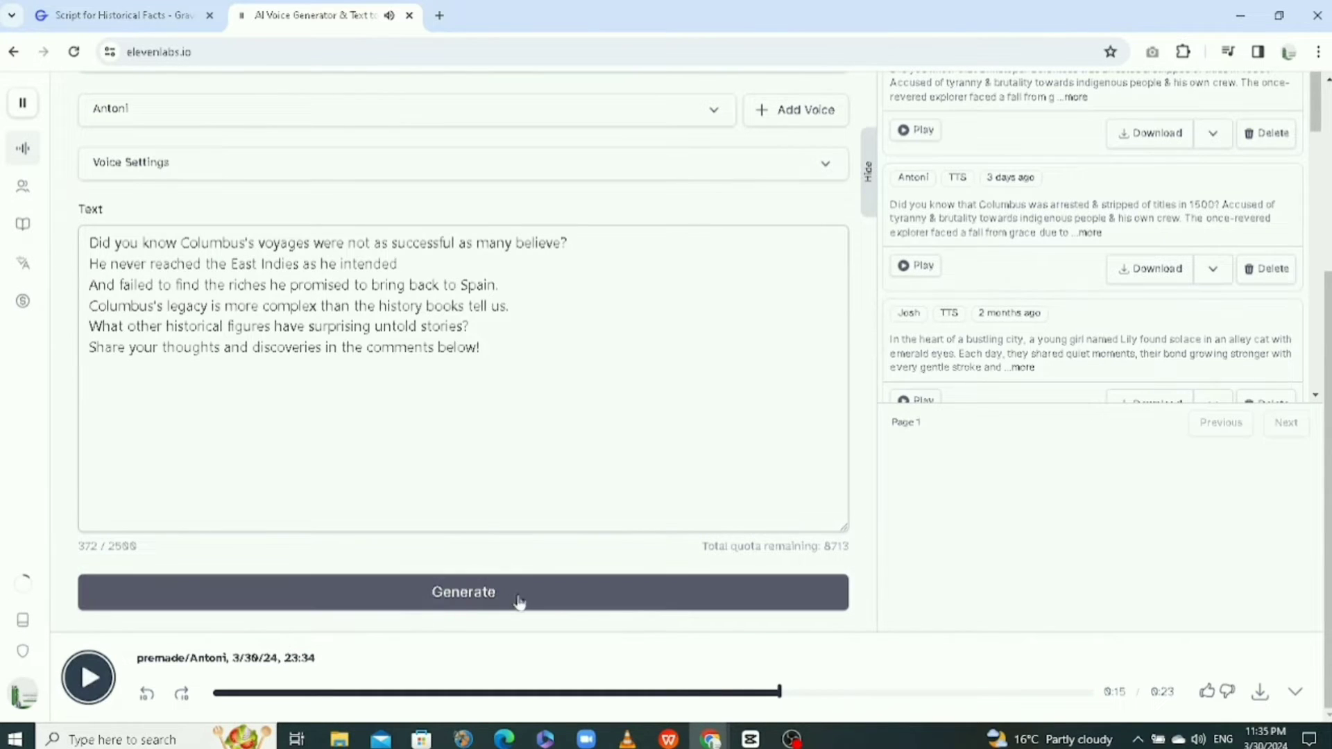
left_click(1260, 694)
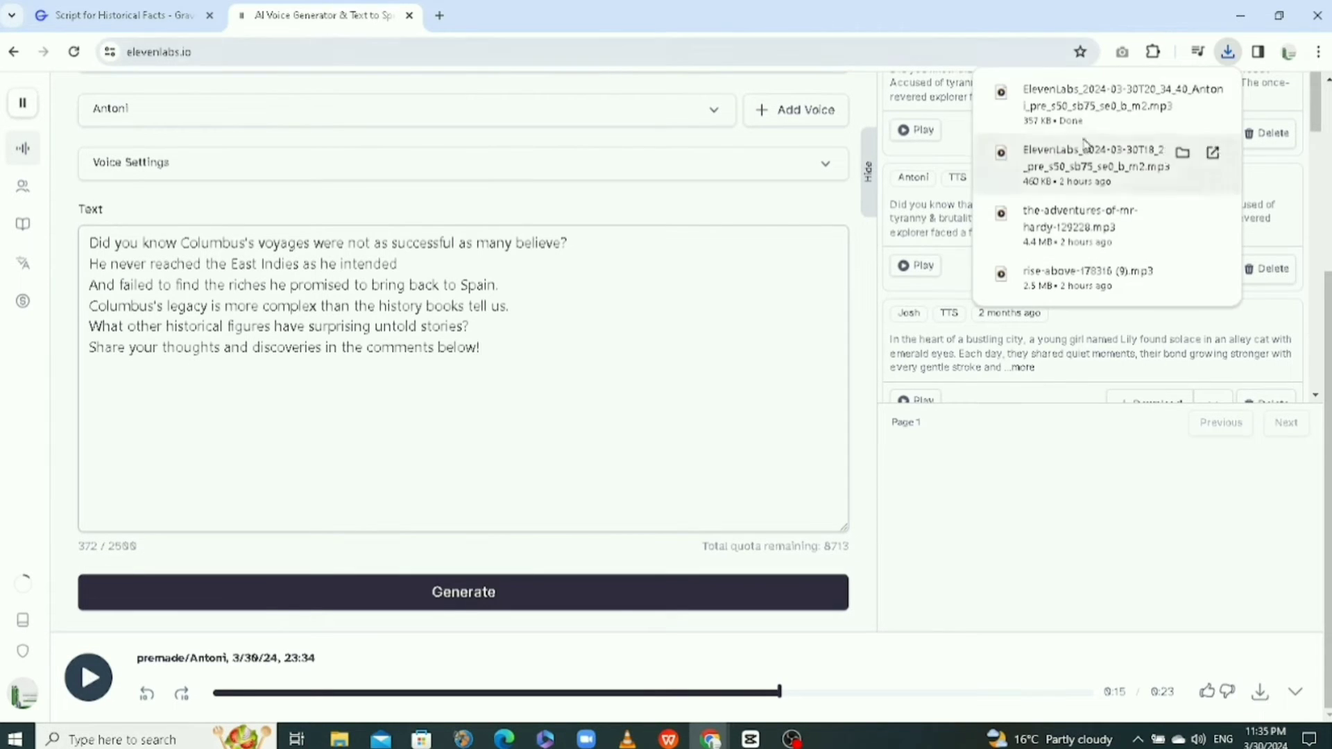
Play the newest voiceover and the earlier Christopher Columbus voiceover from the generation history to compare them.
scroll(551, 397, "up", 2)
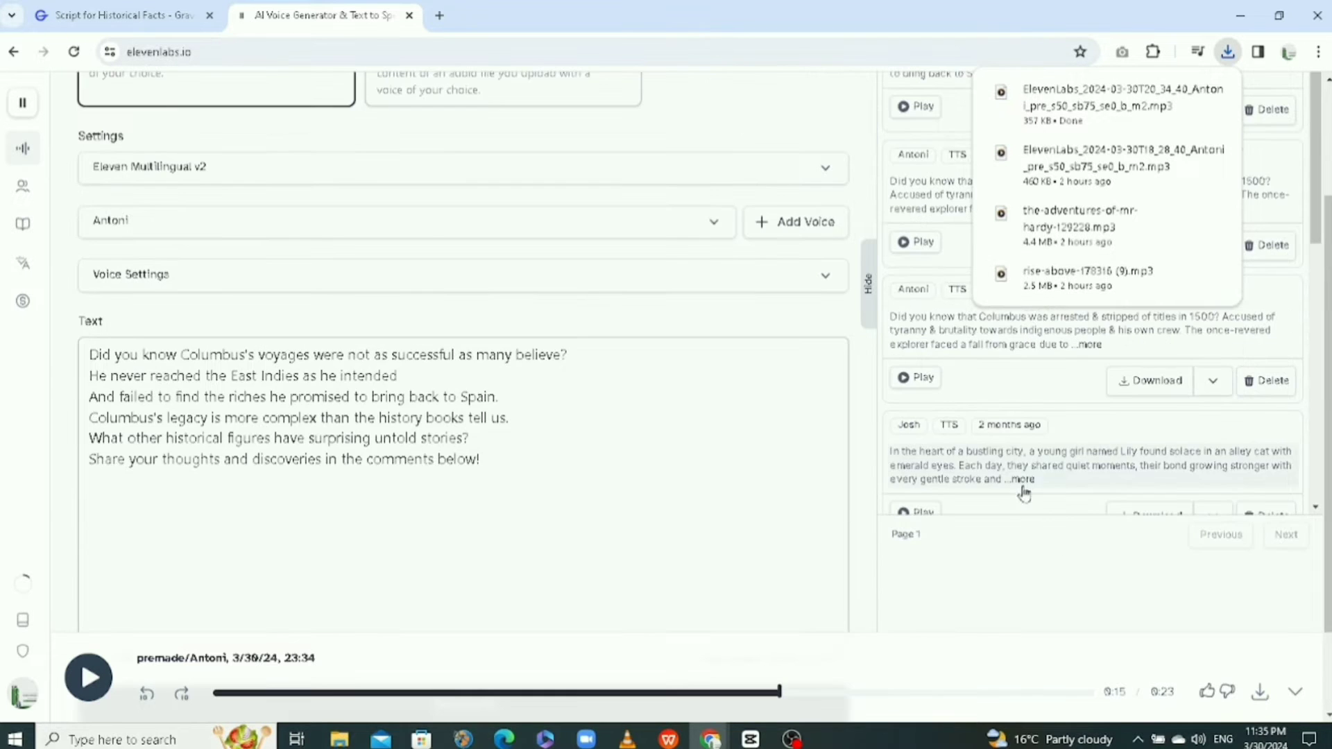
scroll(944, 347, "up", 3)
left_click(917, 323)
scroll(902, 399, "down", 2)
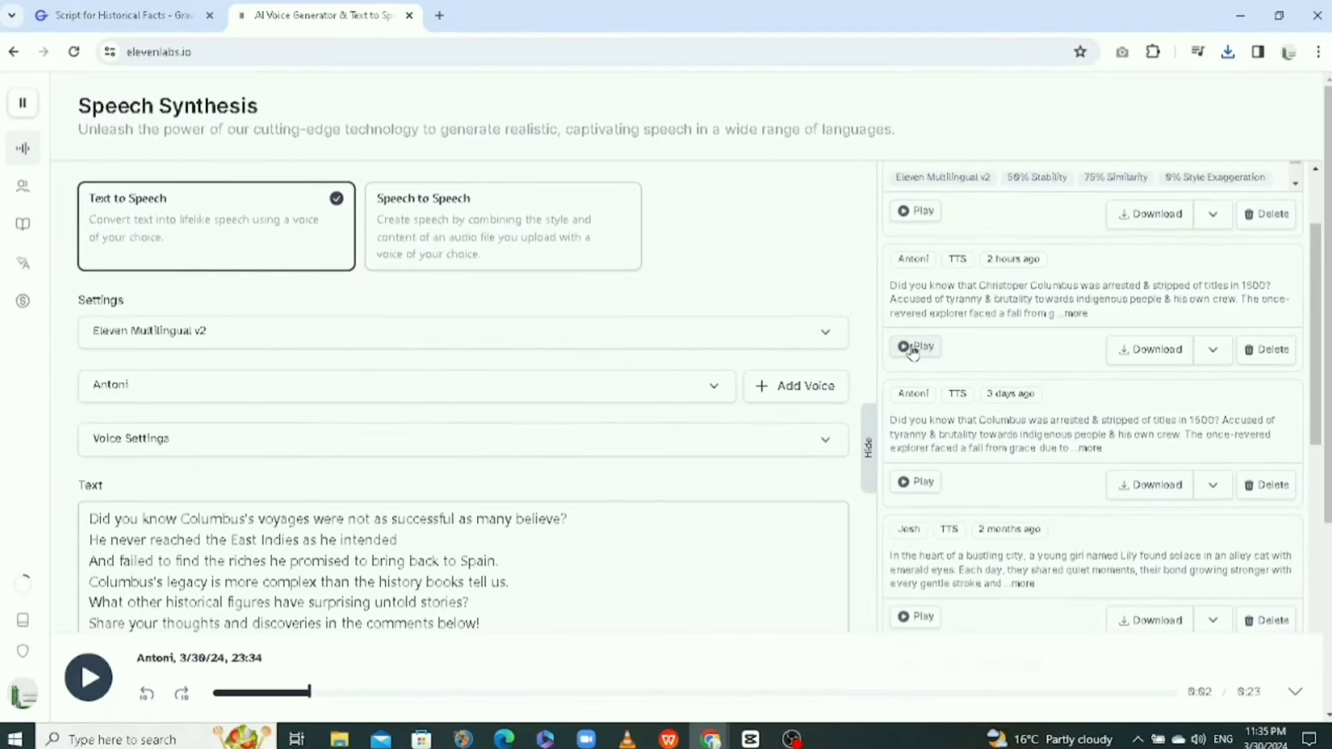
left_click(796, 338)
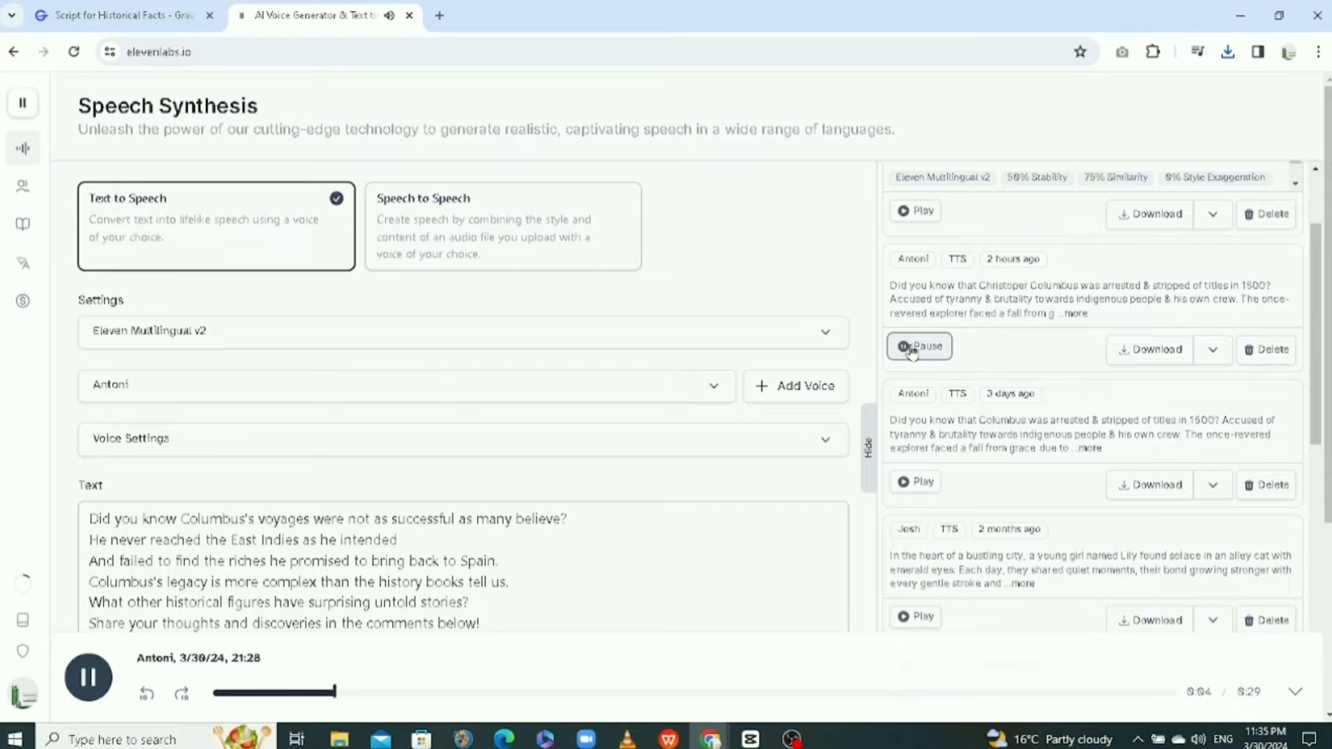
left_click(911, 347)
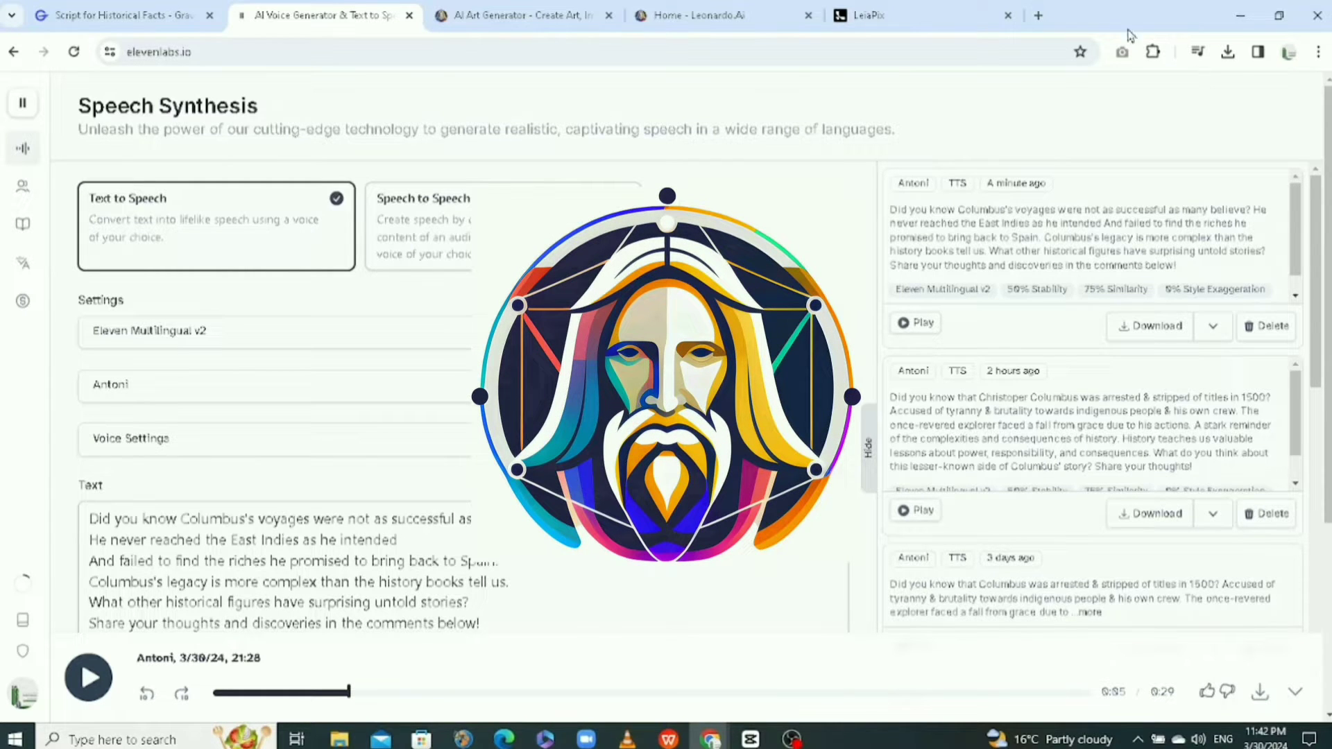
Look over the Leonardo.Ai website and app home, and review the image suggestions under the narration lines in the GravityWrite script.
left_click(550, 19)
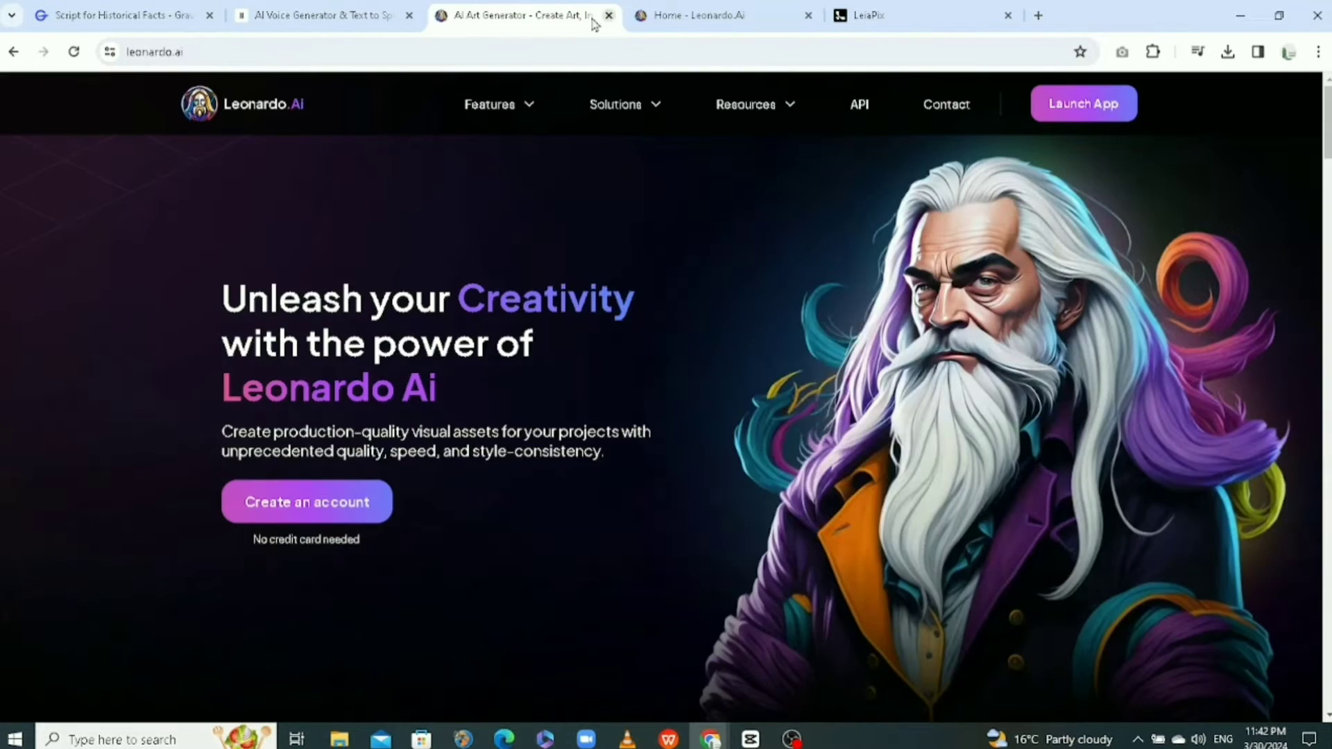
left_click(715, 19)
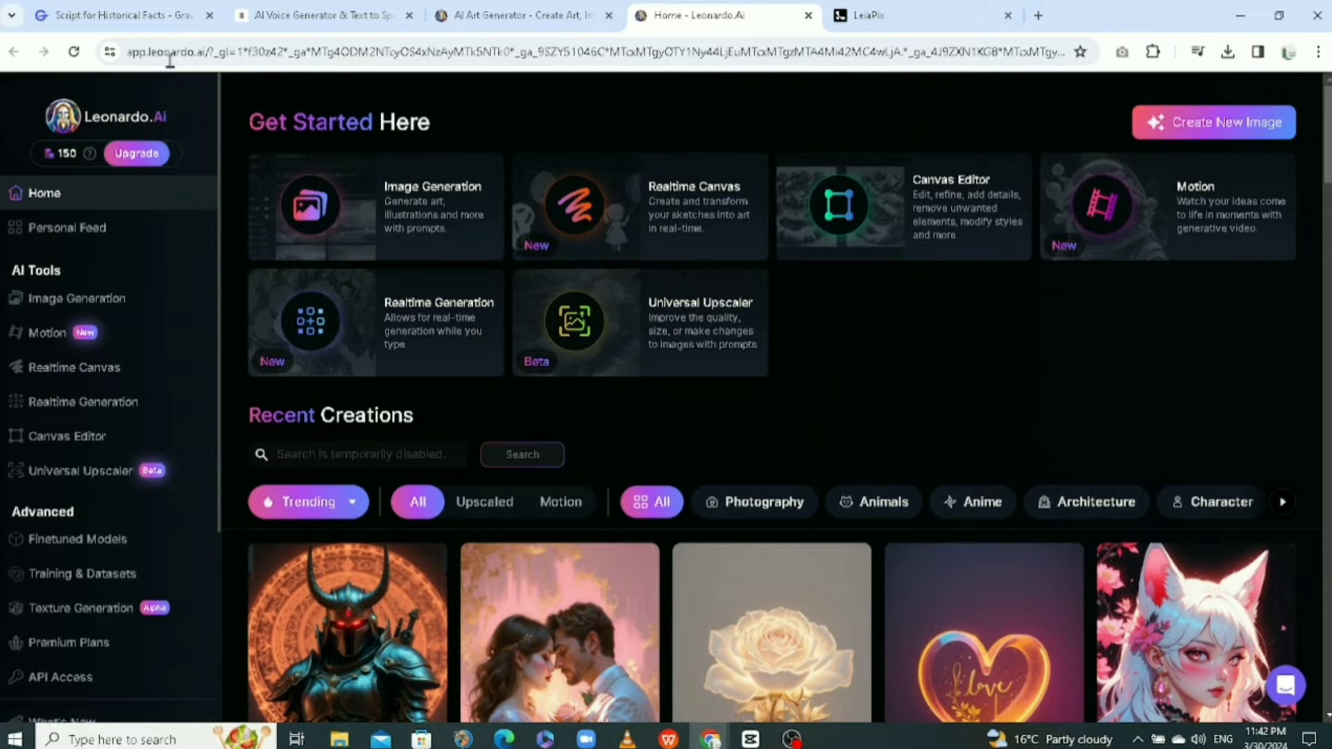
left_click(141, 16)
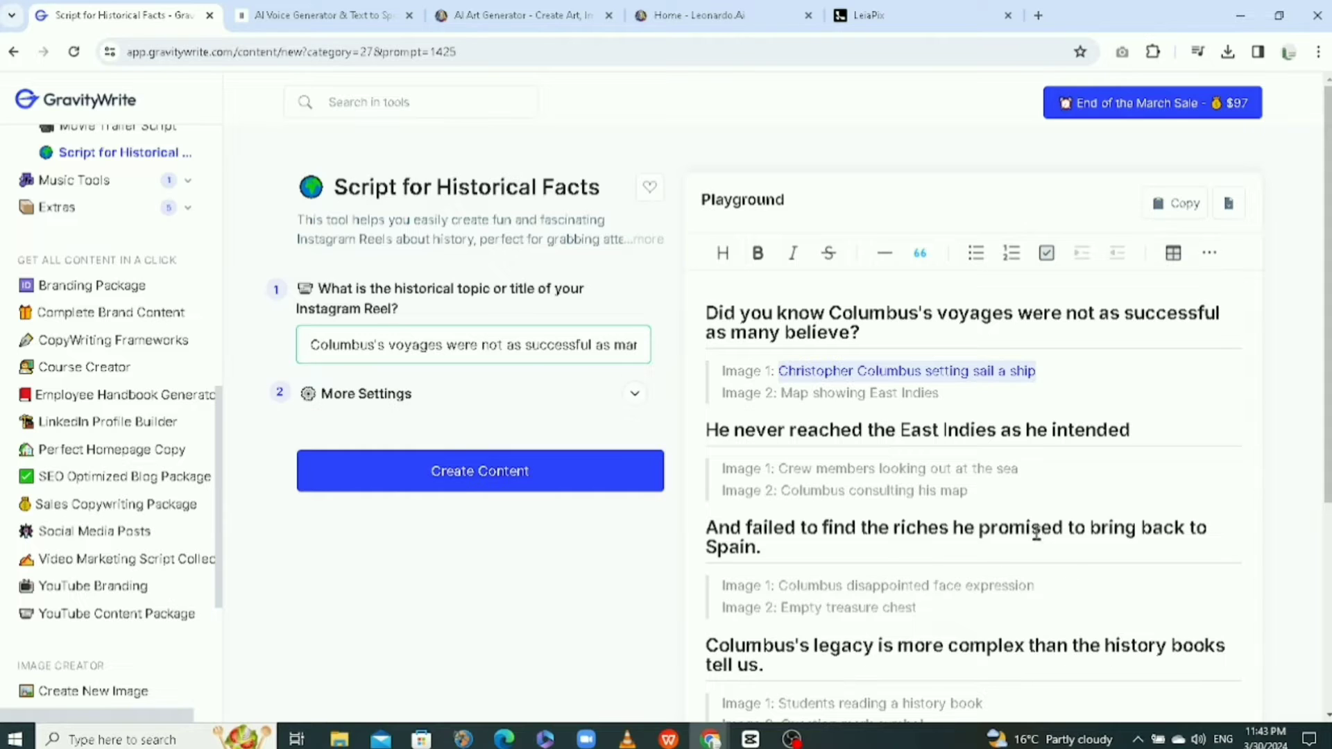
left_click_drag(698, 315, 860, 334)
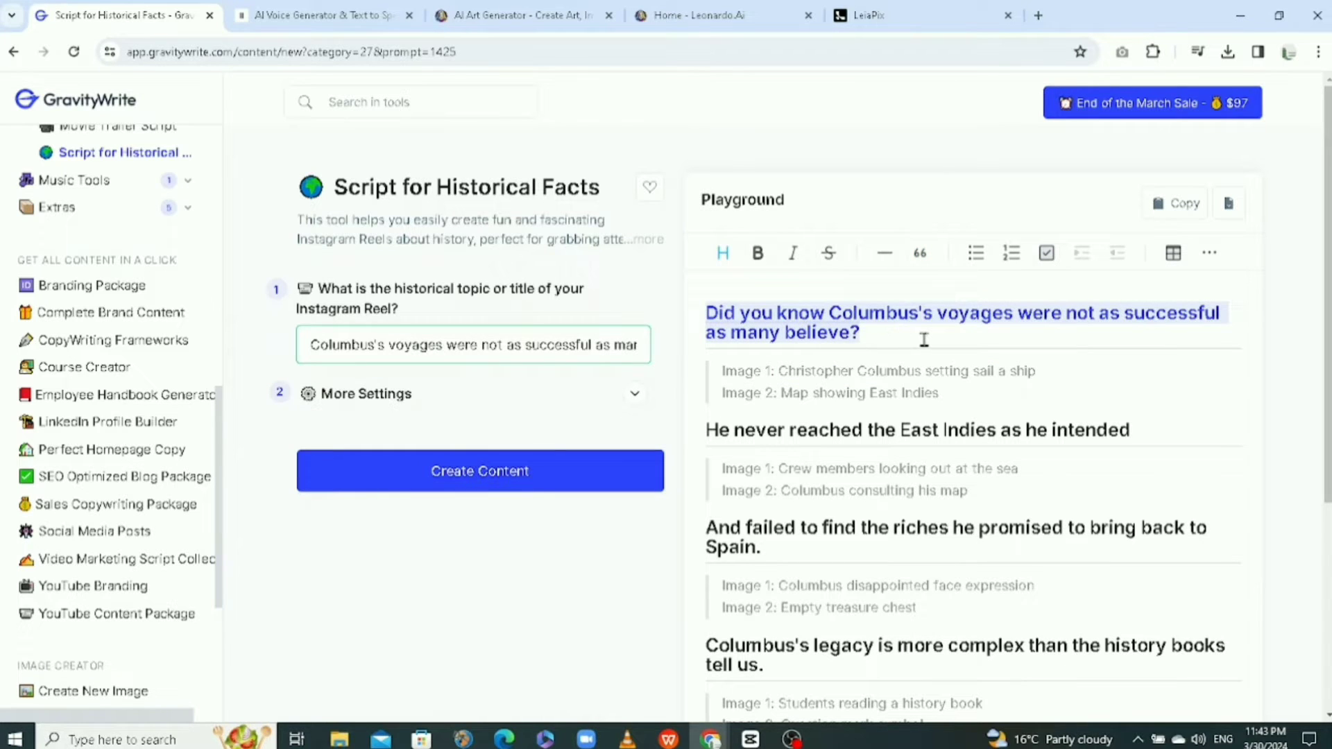
left_click_drag(776, 368, 981, 393)
left_click(950, 395)
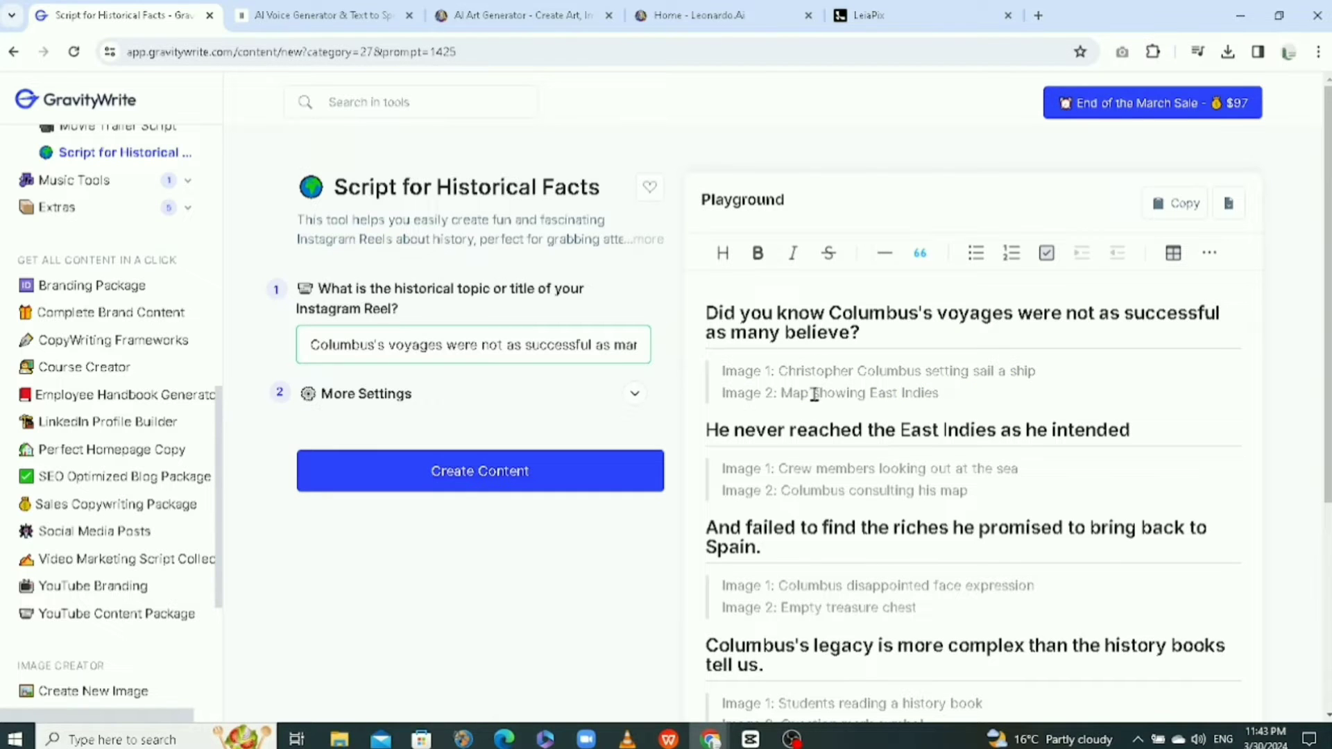
left_click_drag(698, 428, 876, 460)
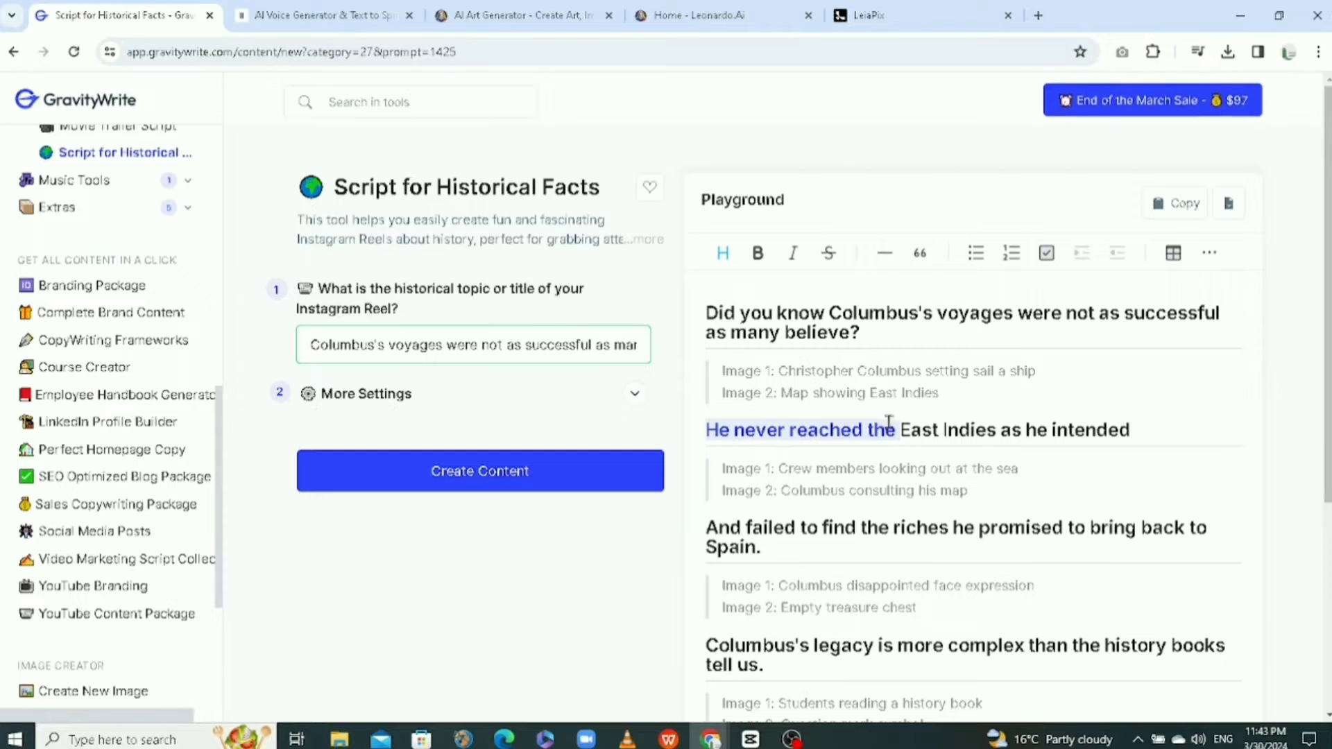
scroll(902, 502, "down", 3)
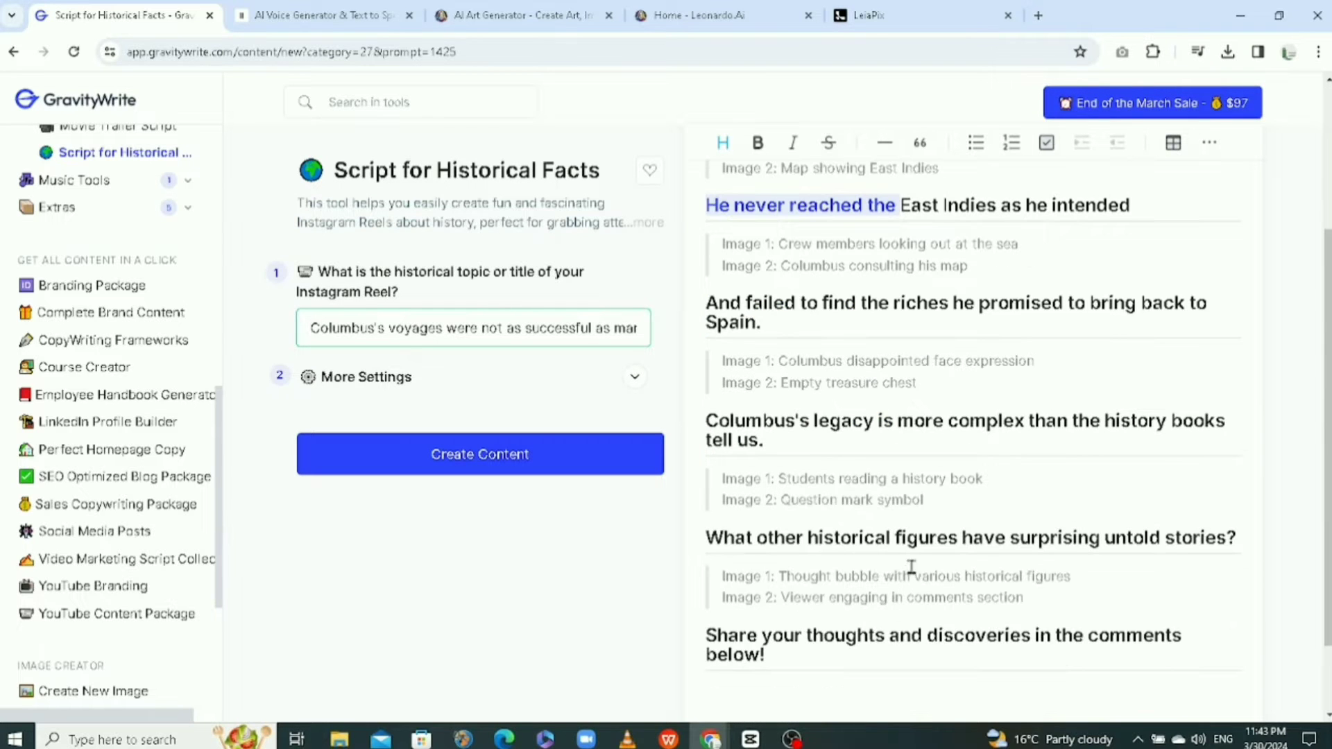
scroll(911, 568, "up", 3)
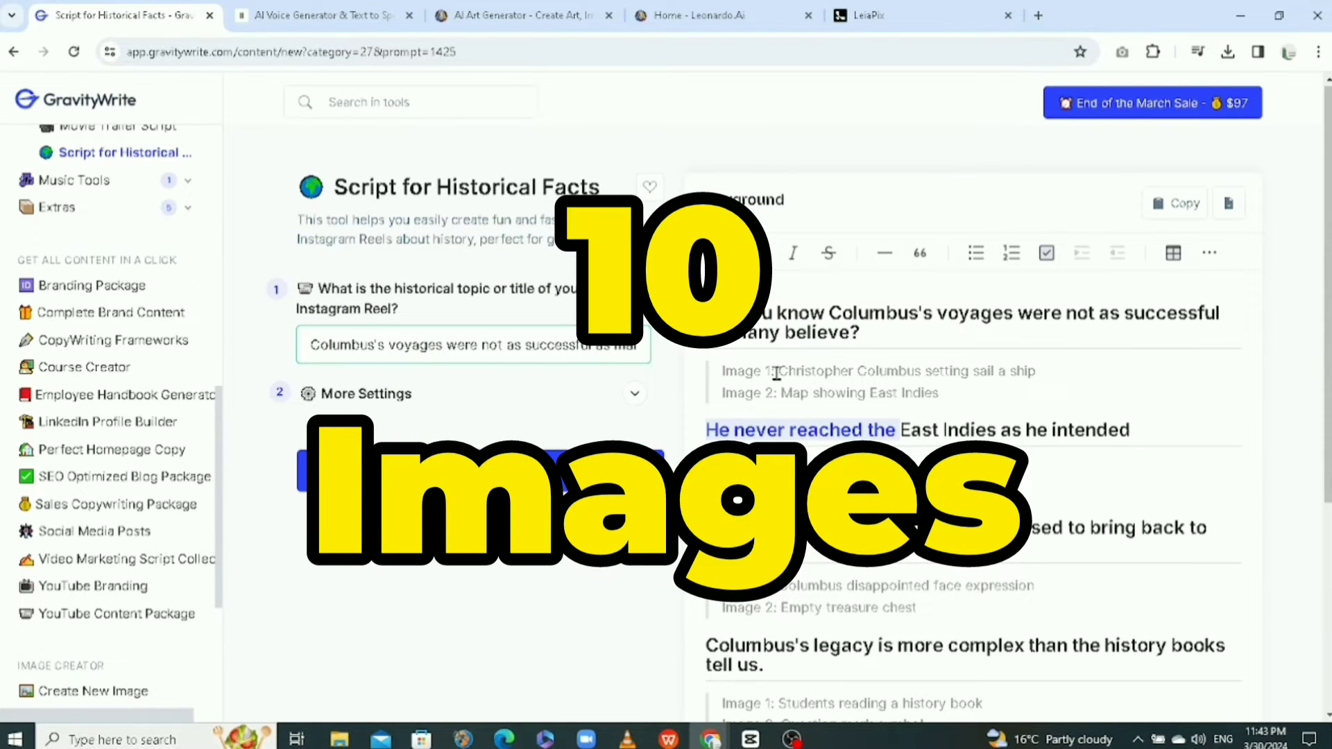
Copy the image suggestion "Christopher Columbus setting sail a ship" from the script and switch to the Leonardo.Ai app.
left_click_drag(775, 371, 981, 366)
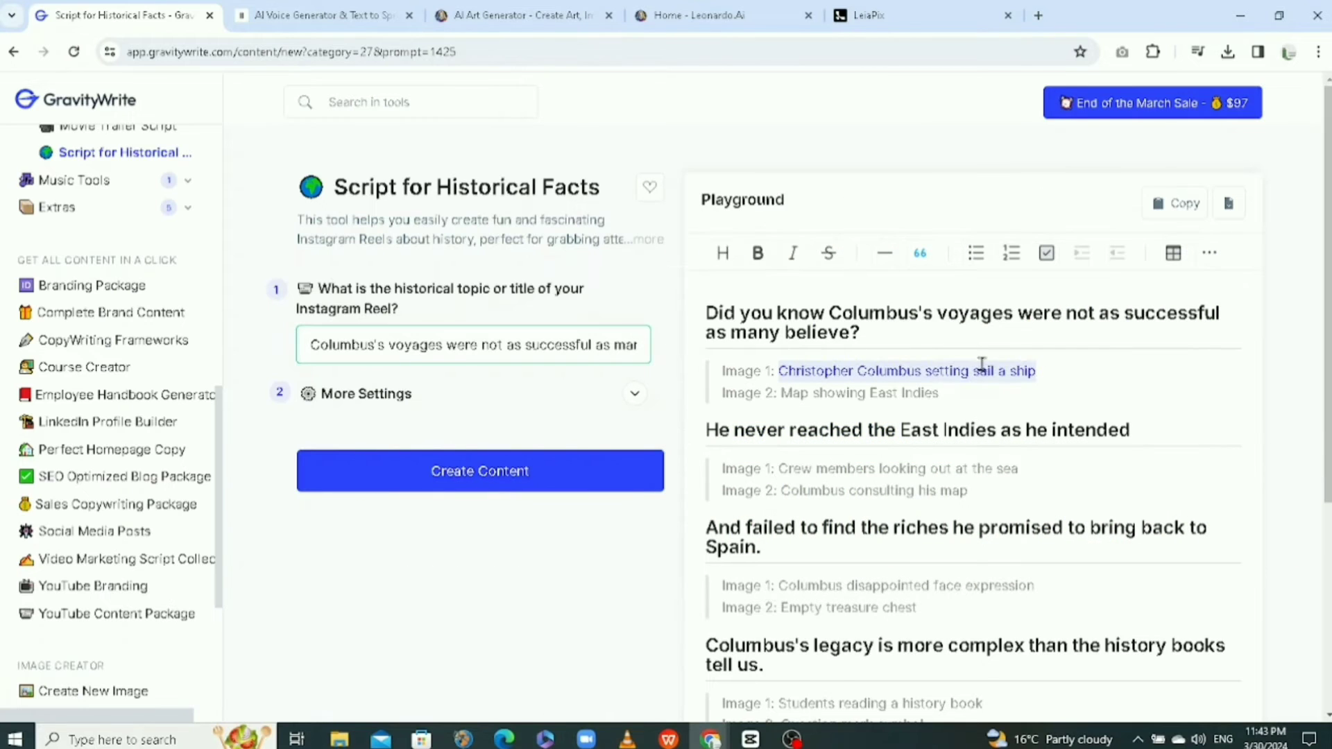
right_click(985, 392)
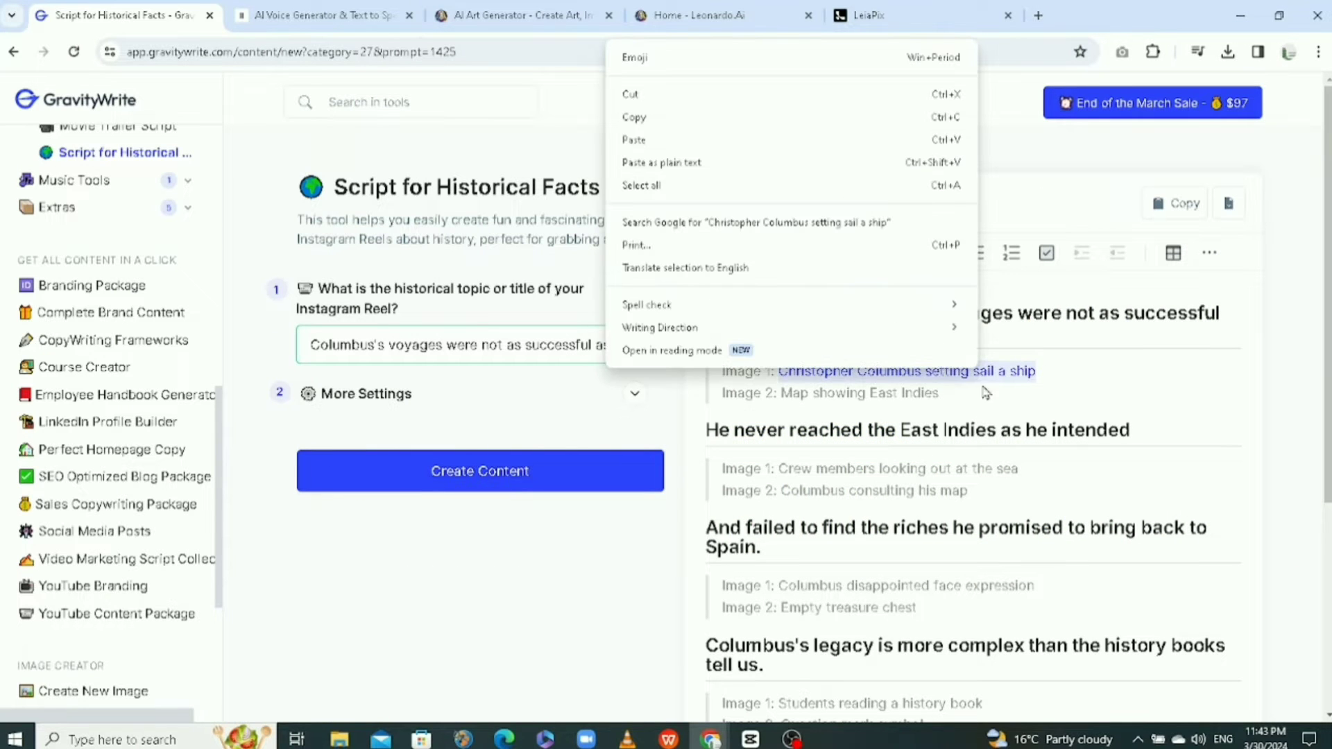
left_click(671, 122)
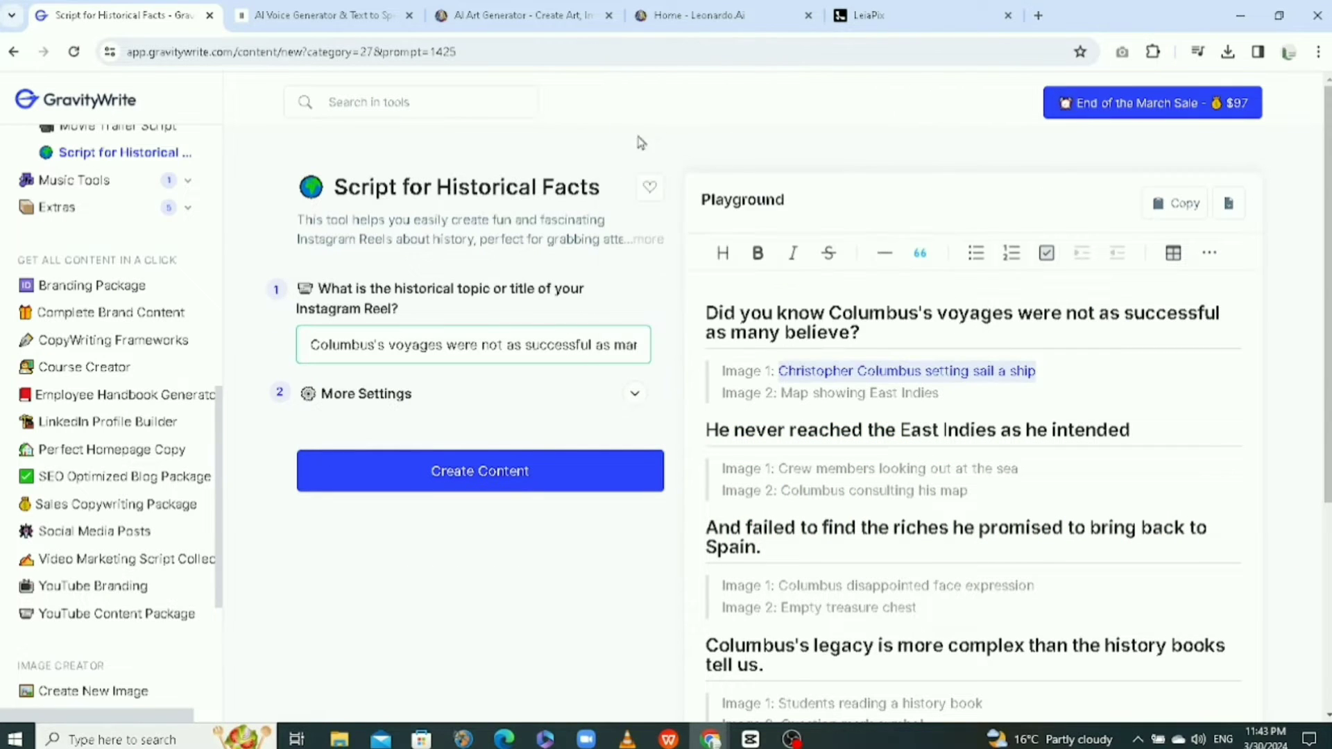
left_click(647, 16)
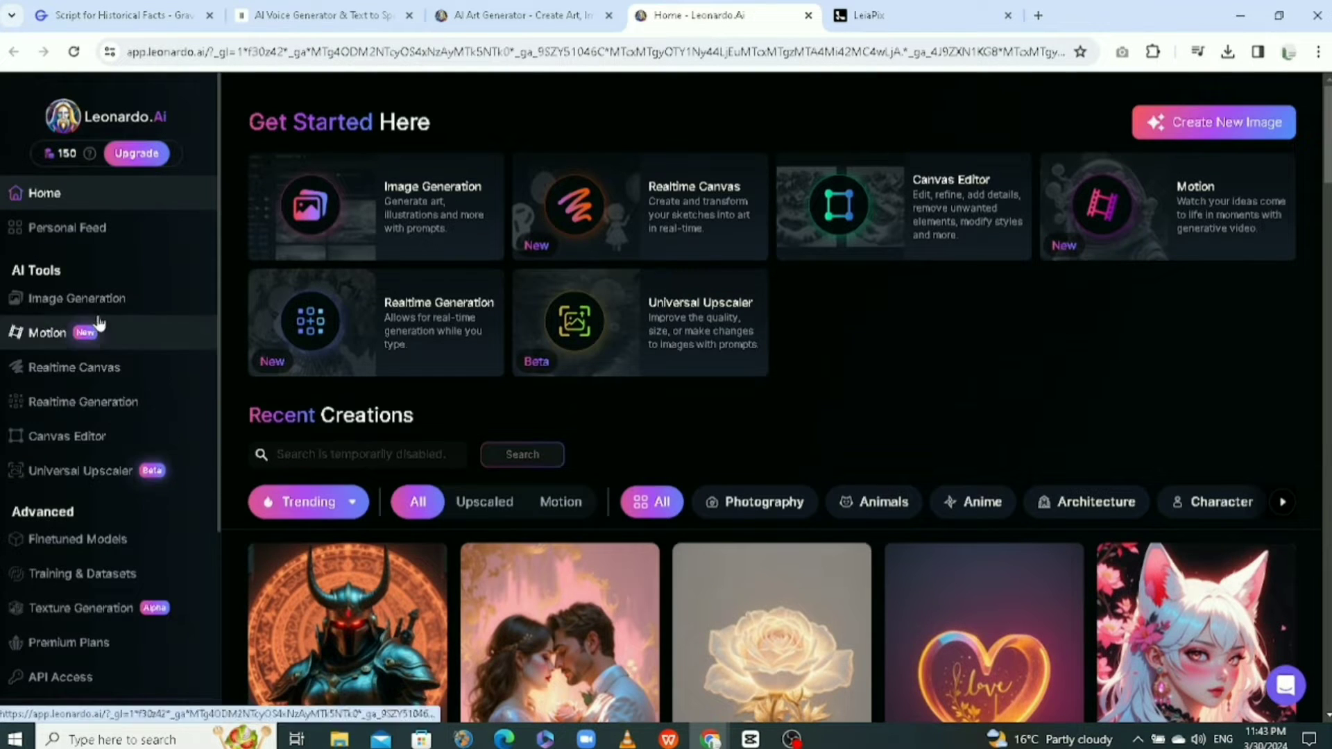
Open Leonardo.Ai's Image Generation tool and set the image aspect ratio to 9:16.
left_click(76, 300)
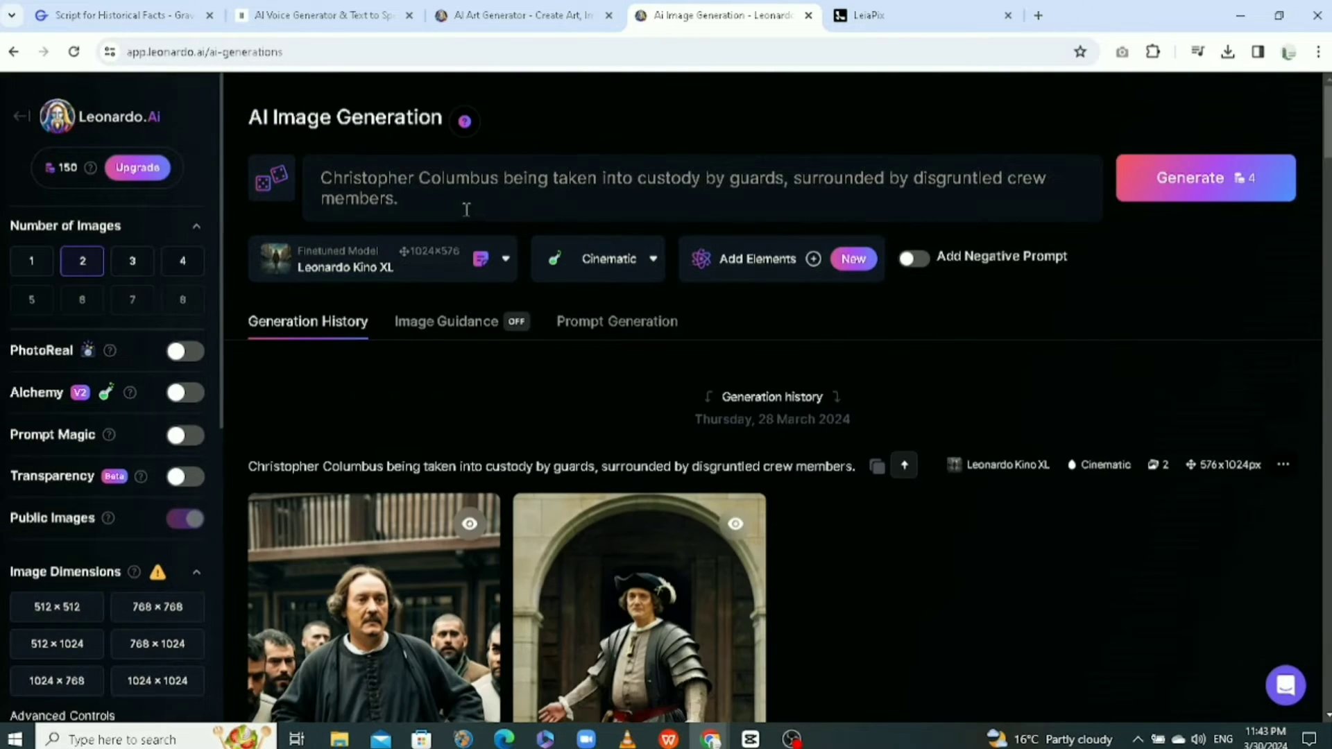
scroll(548, 446, "down", 20)
scroll(548, 445, "down", 20)
scroll(545, 461, "up", 5)
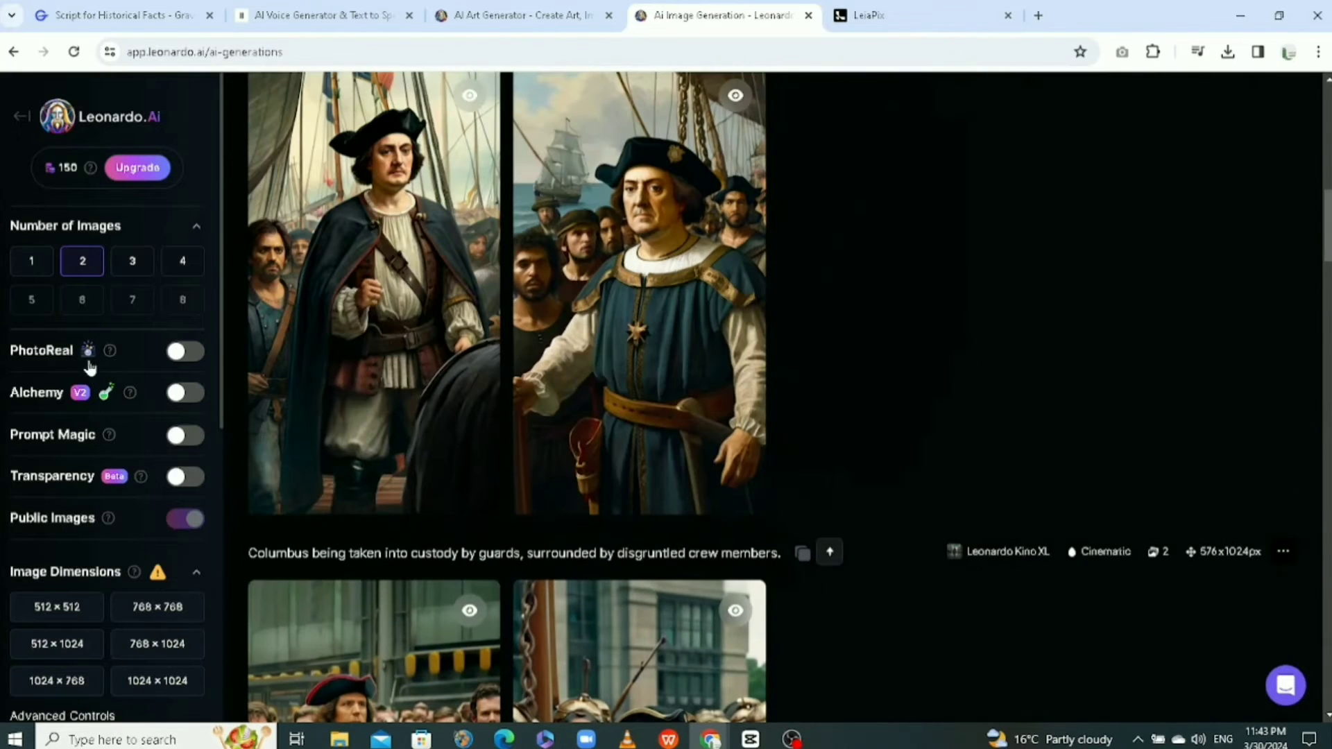
scroll(85, 553, "down", 5)
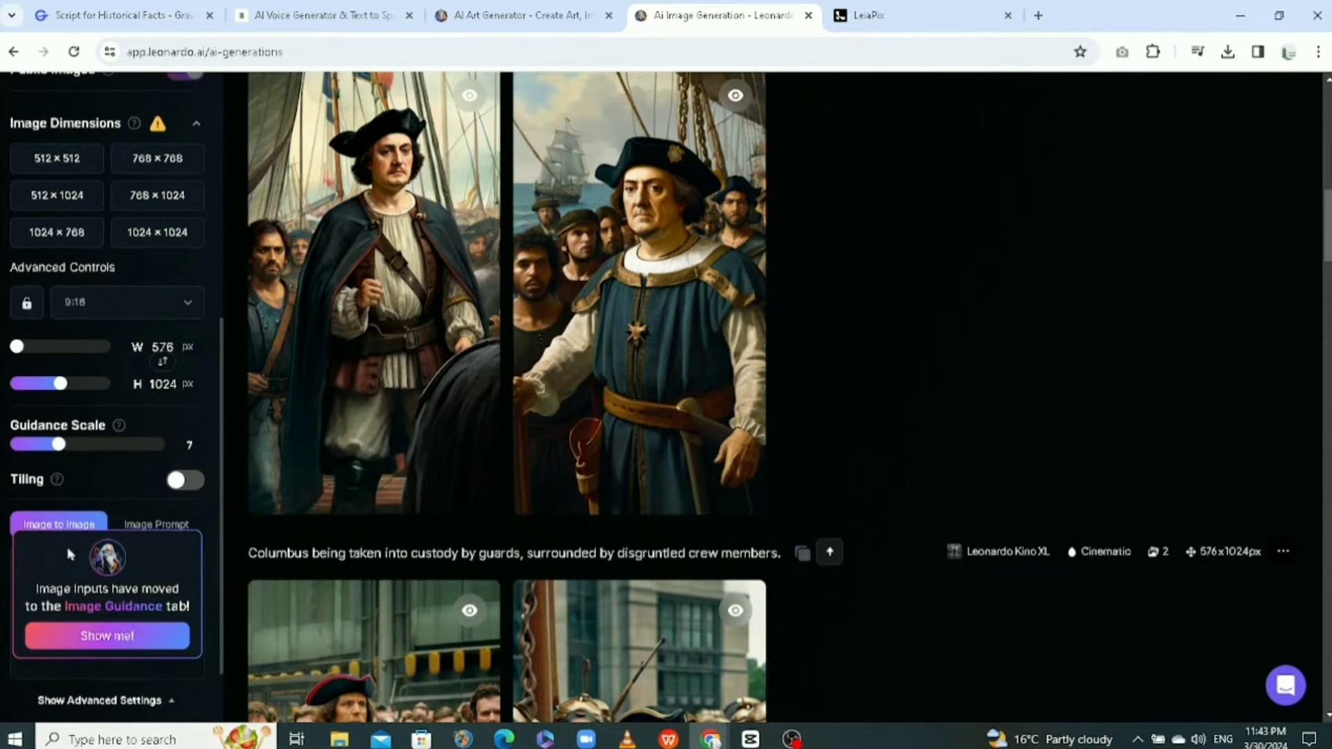
left_click(182, 305)
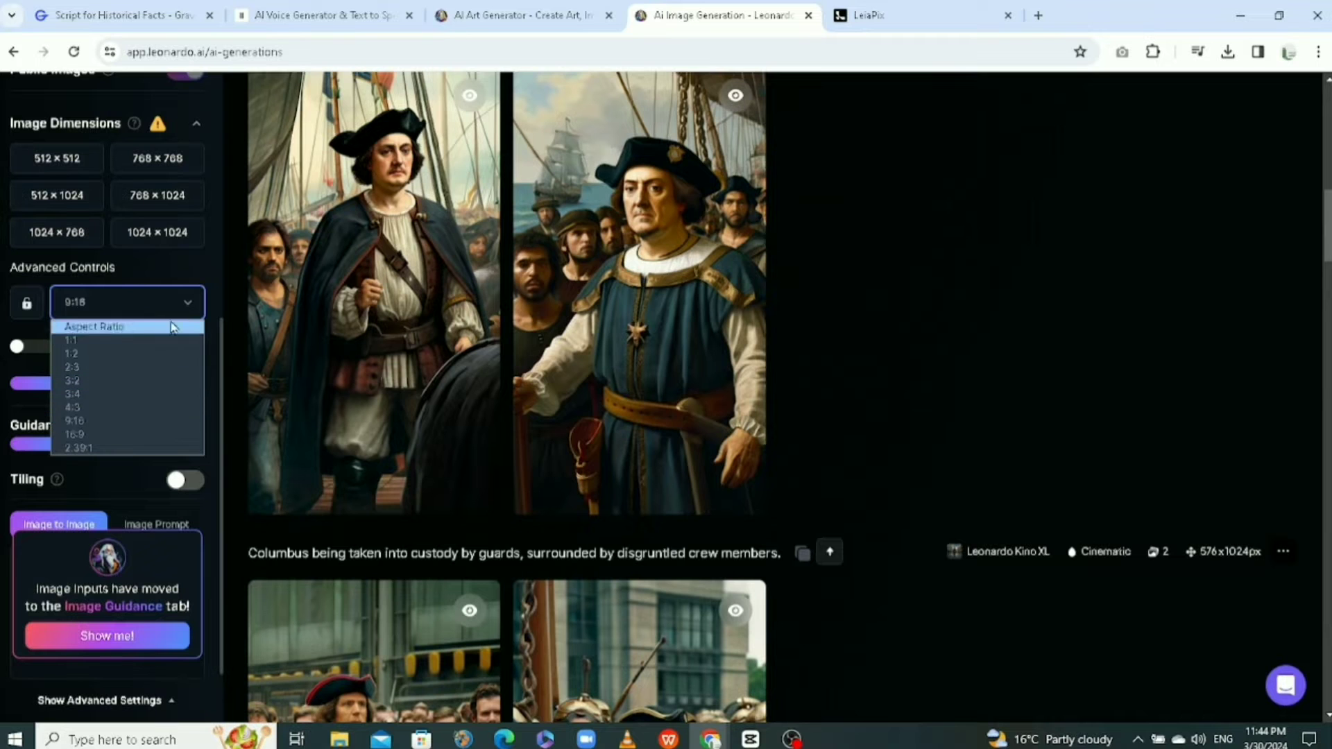
left_click(103, 421)
scroll(244, 478, "up", 10)
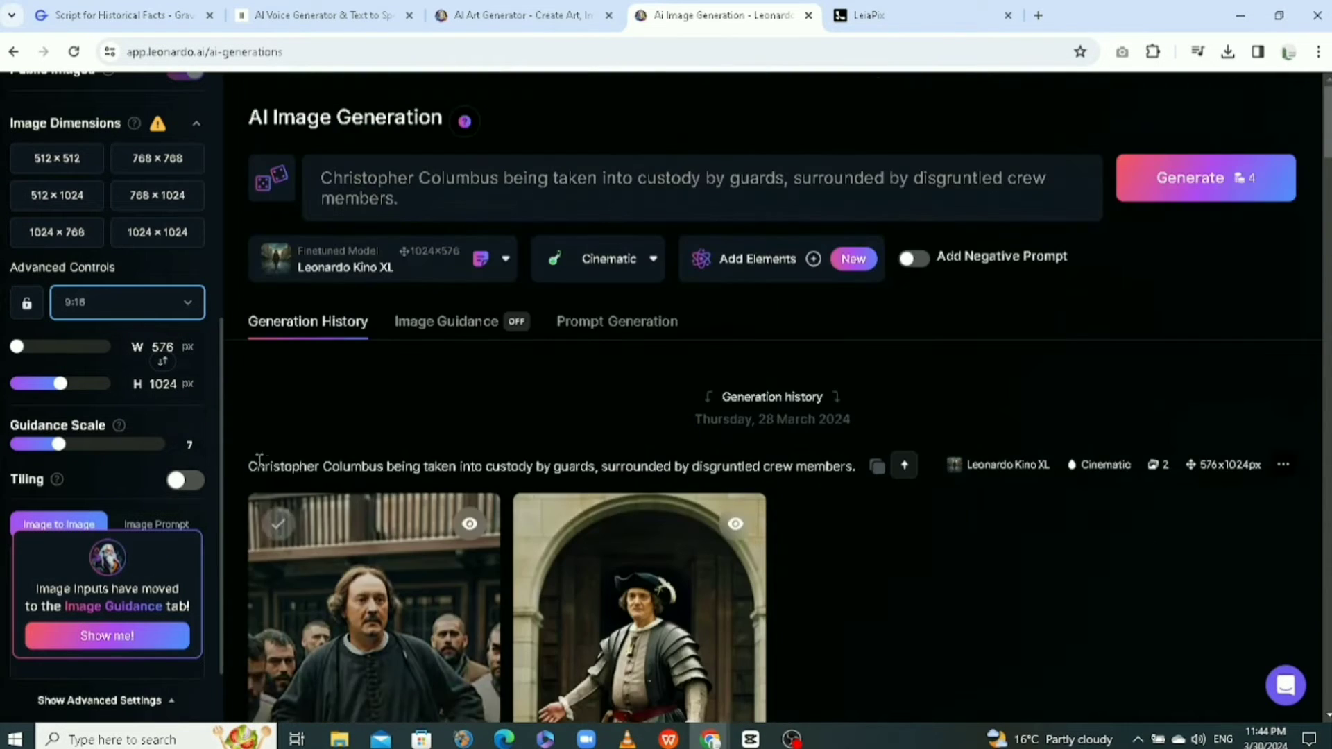
Replace the prompt with the copied text "Christopher Columbus setting sail a ship" and generate two images.
left_click(510, 196)
key("ctrl+a")
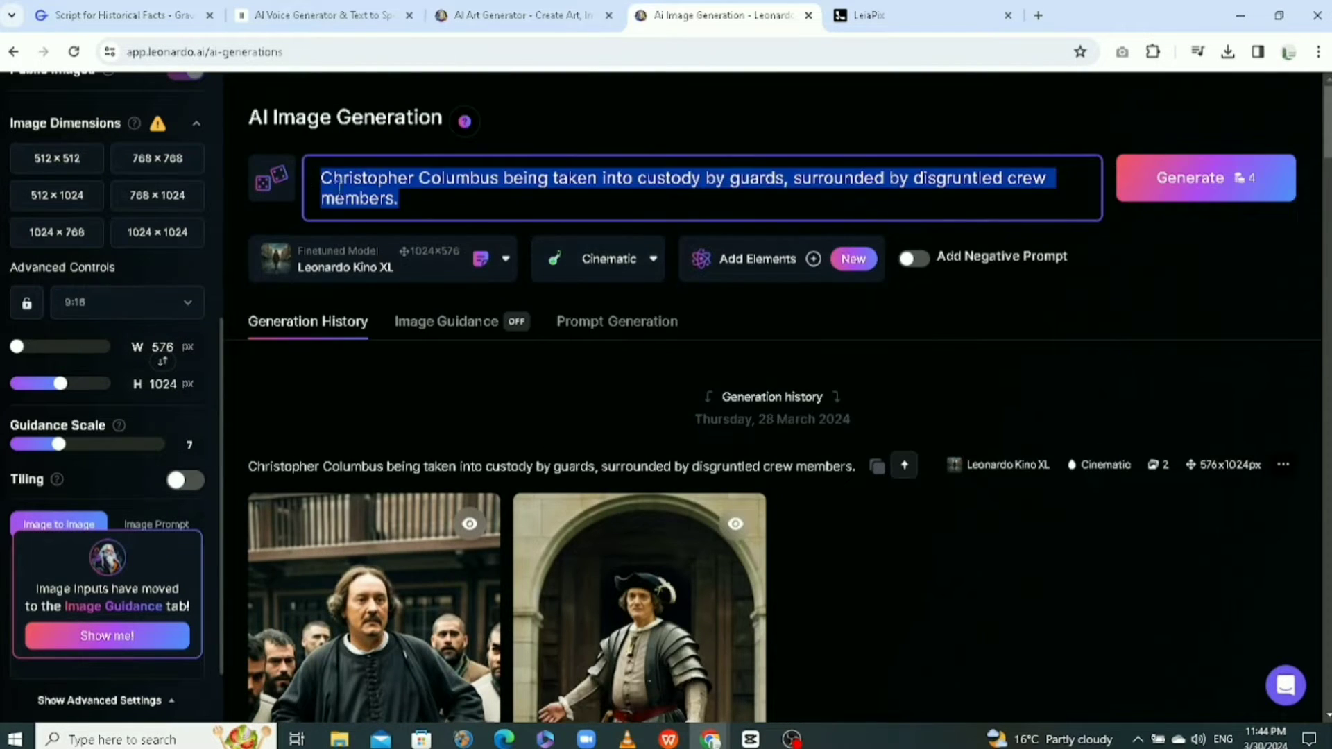
right_click(412, 190)
left_click(456, 290)
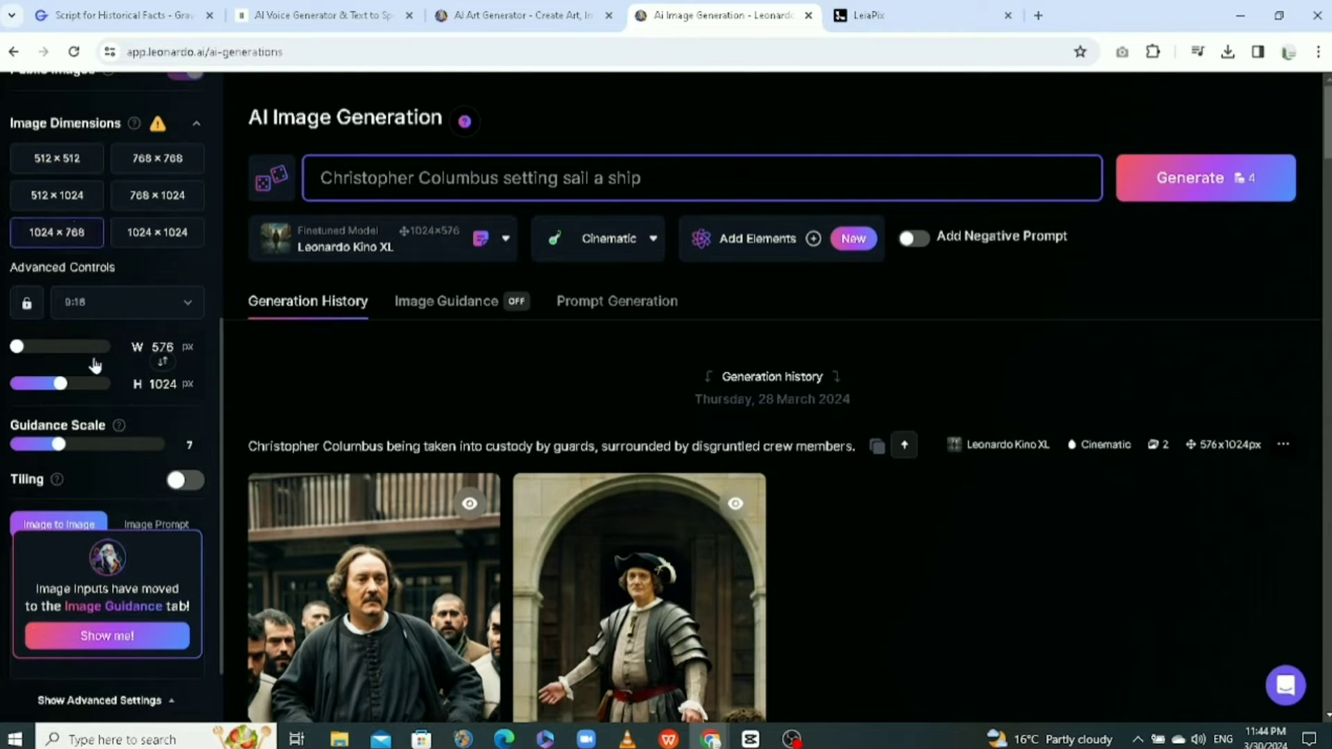
scroll(115, 378, "up", 3)
scroll(134, 467, "up", 3)
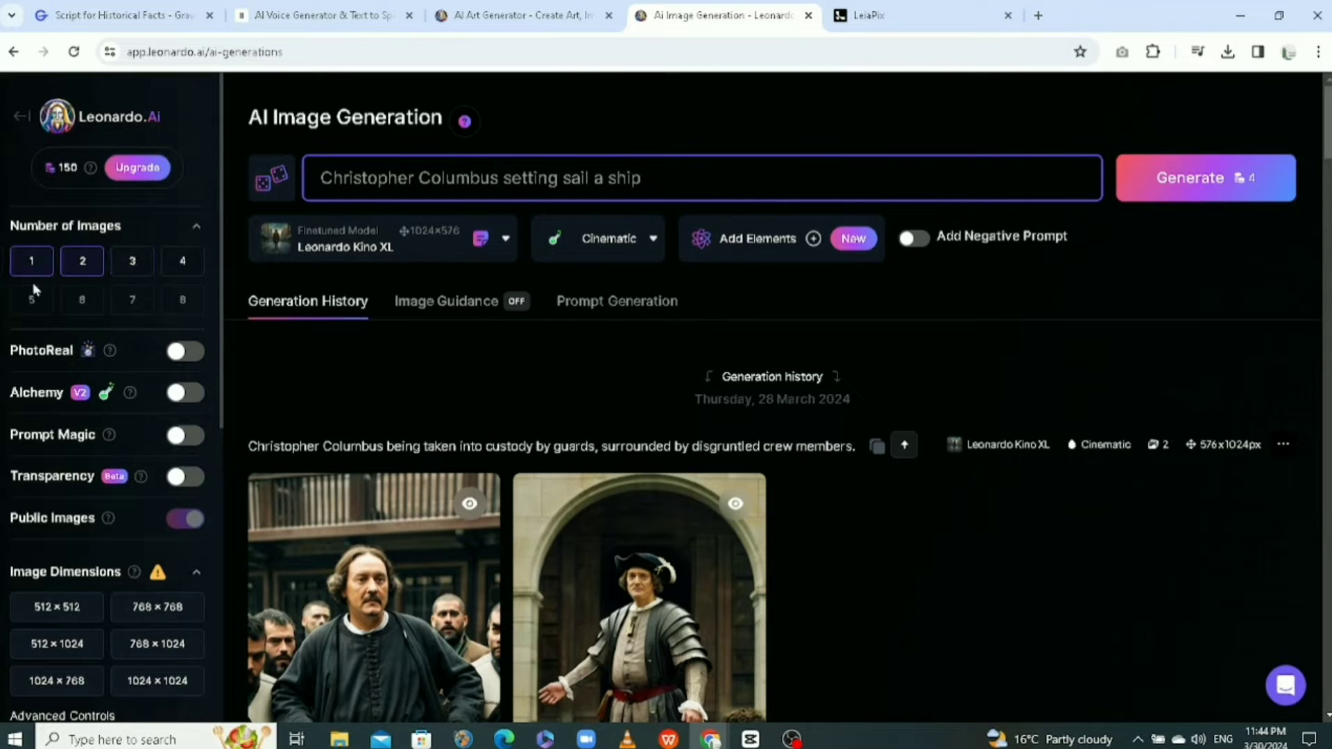
left_click(1188, 191)
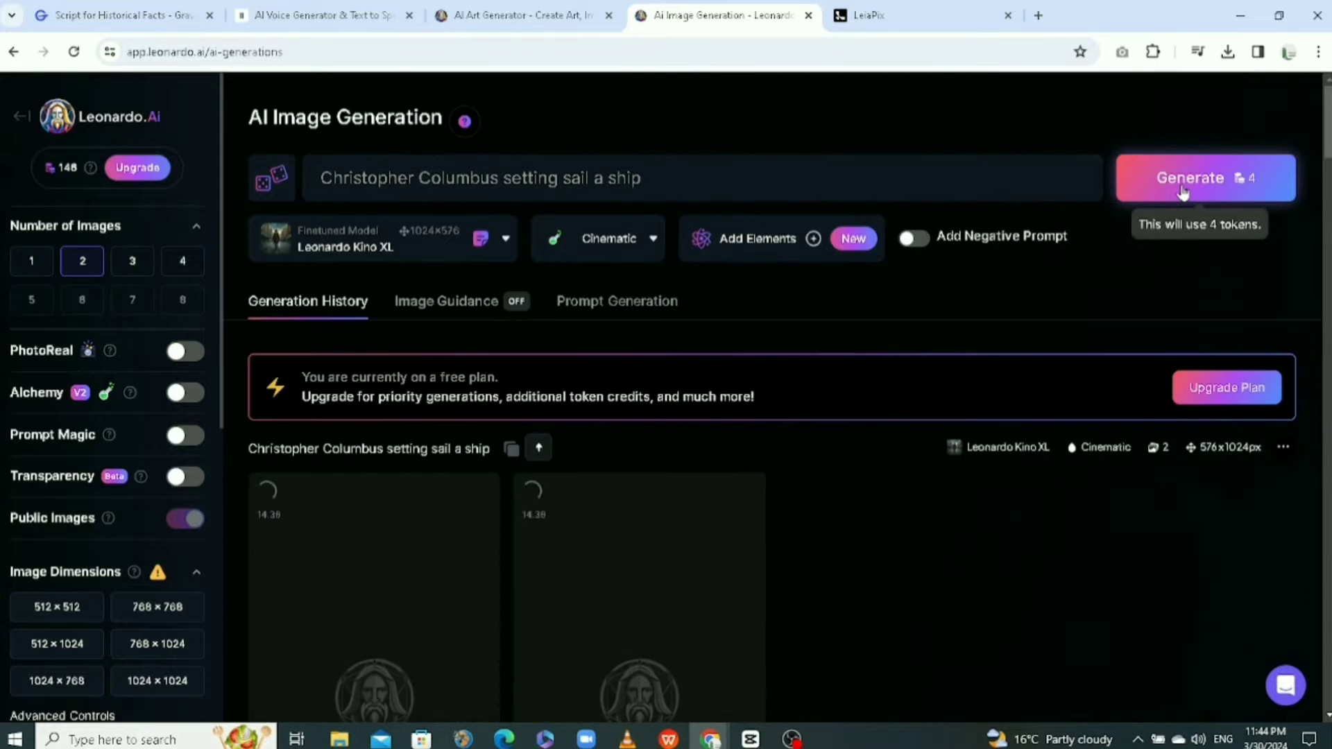
Examine the two generated ship images, their download option and the remaining token balance.
scroll(862, 550, "down", 3)
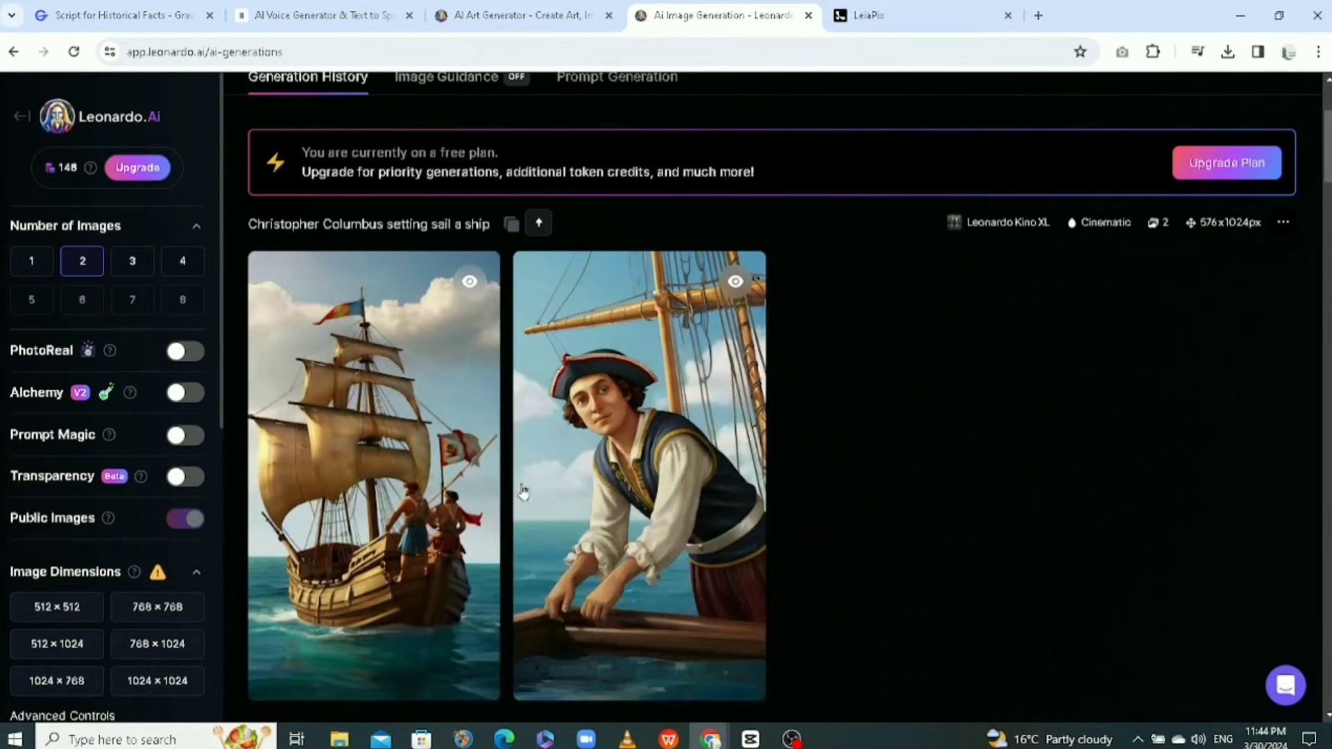
mouse_move(565, 497)
scroll(564, 497, "down", 5)
scroll(652, 455, "up", 7)
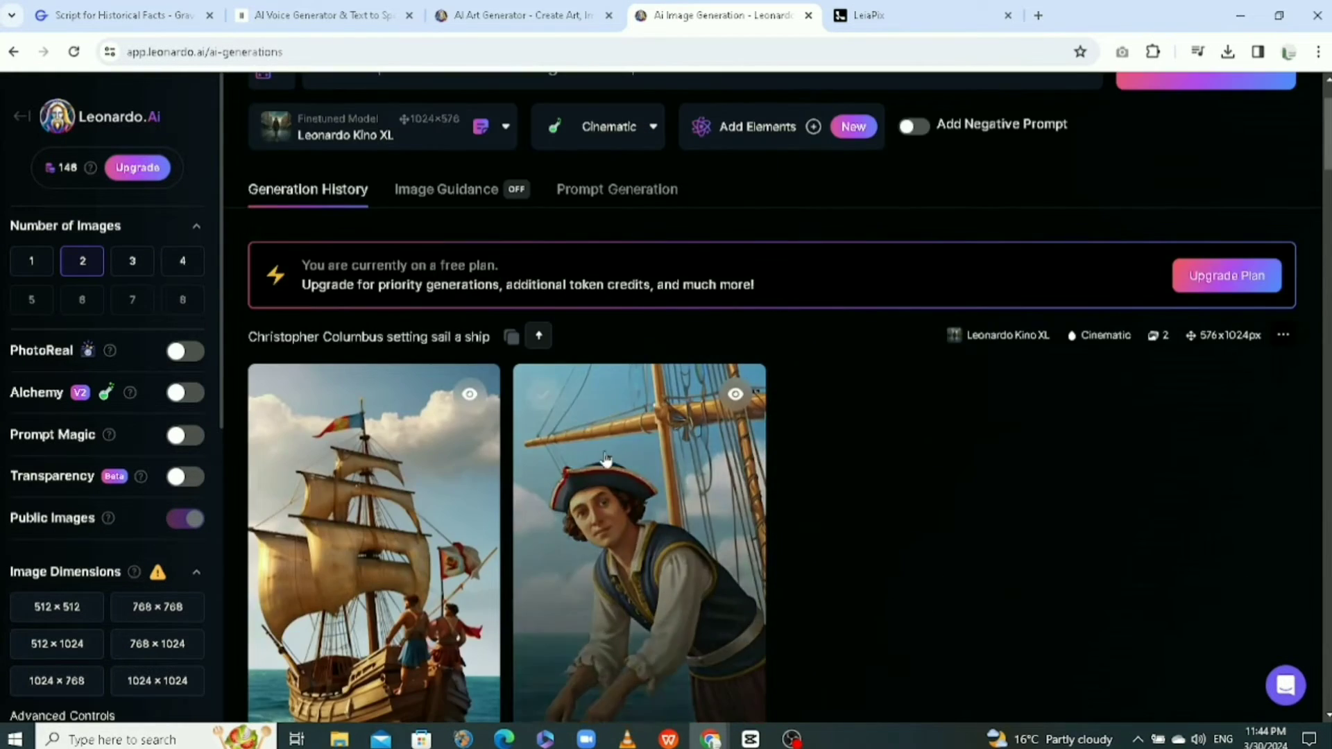
scroll(566, 548, "down", 3)
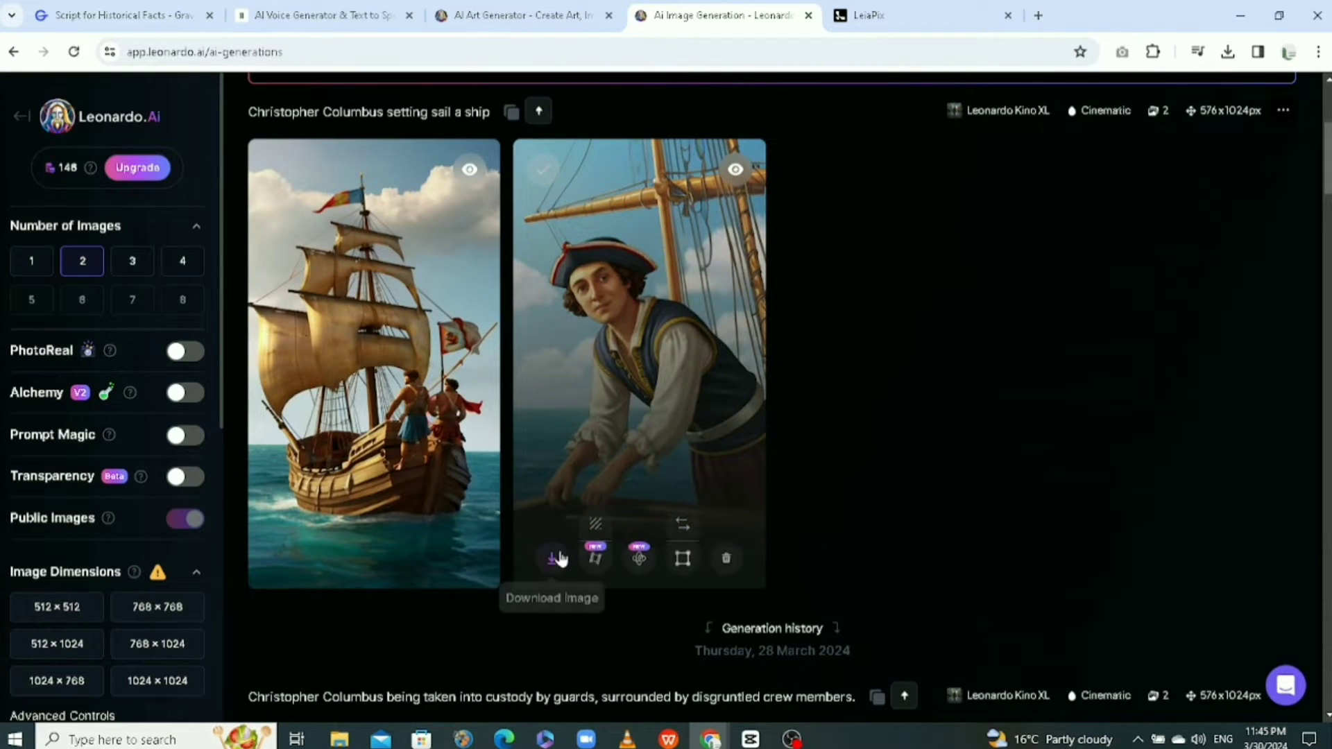
scroll(399, 316, "up", 5)
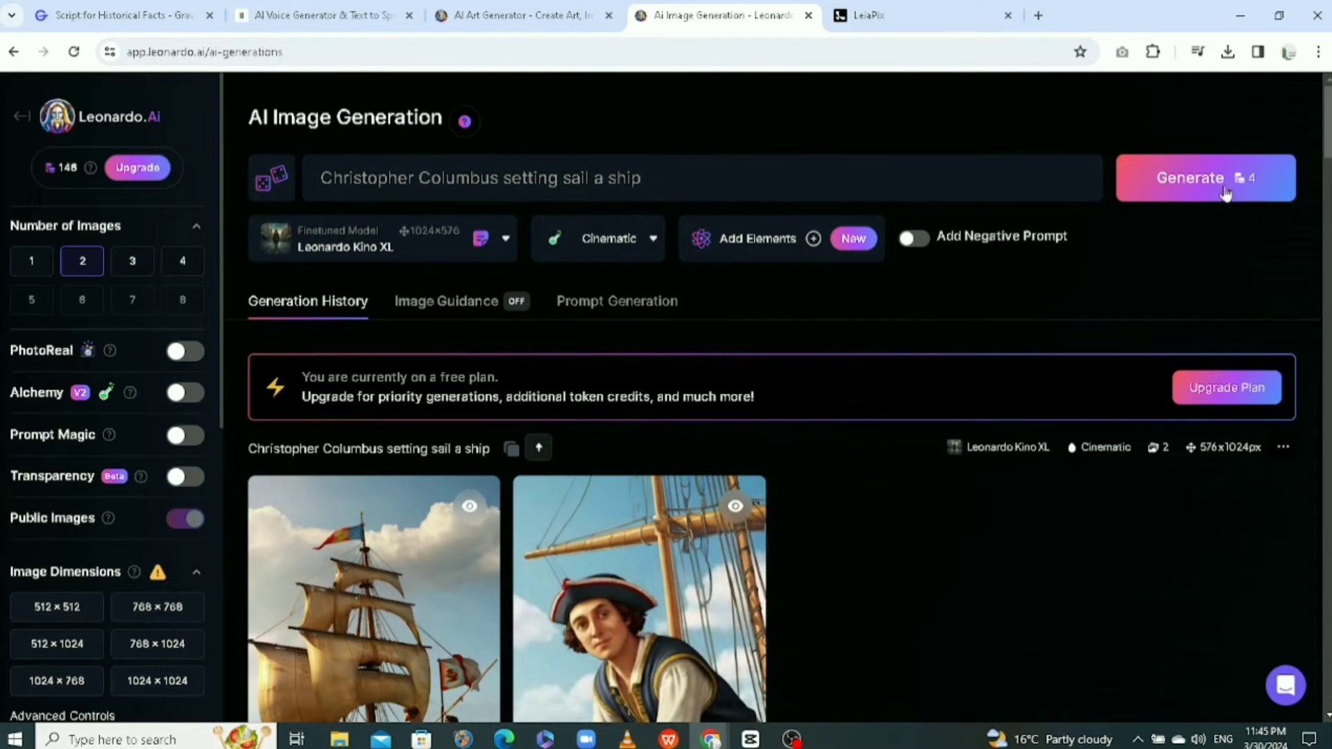
scroll(702, 451, "down", 3)
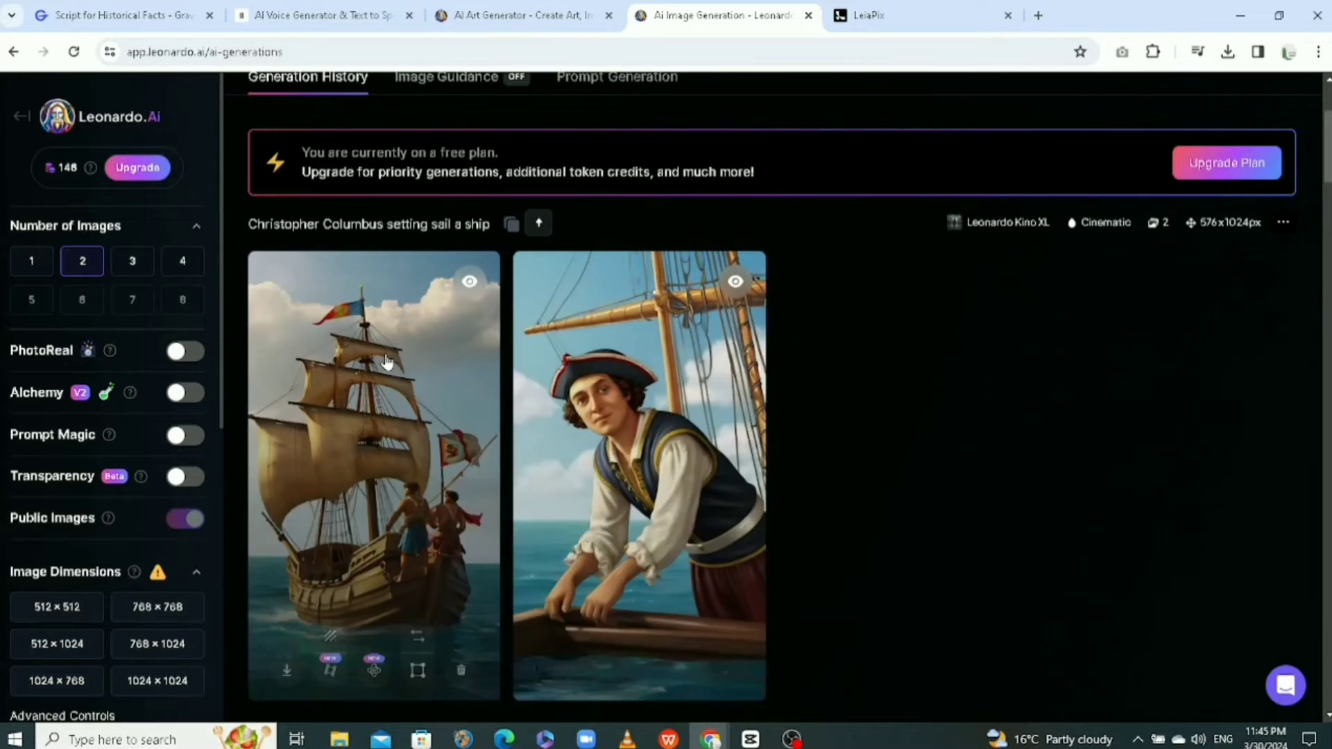
scroll(1044, 303, "up", 3)
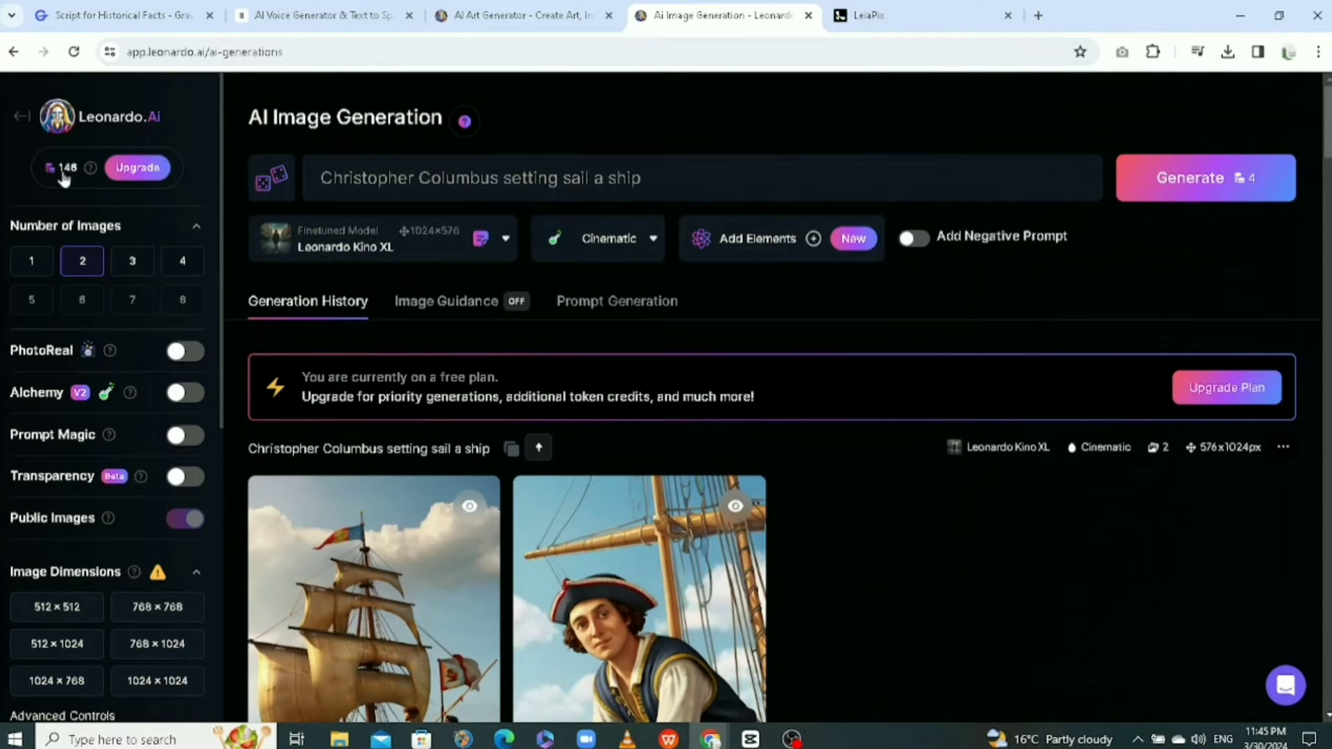
scroll(633, 523, "down", 5)
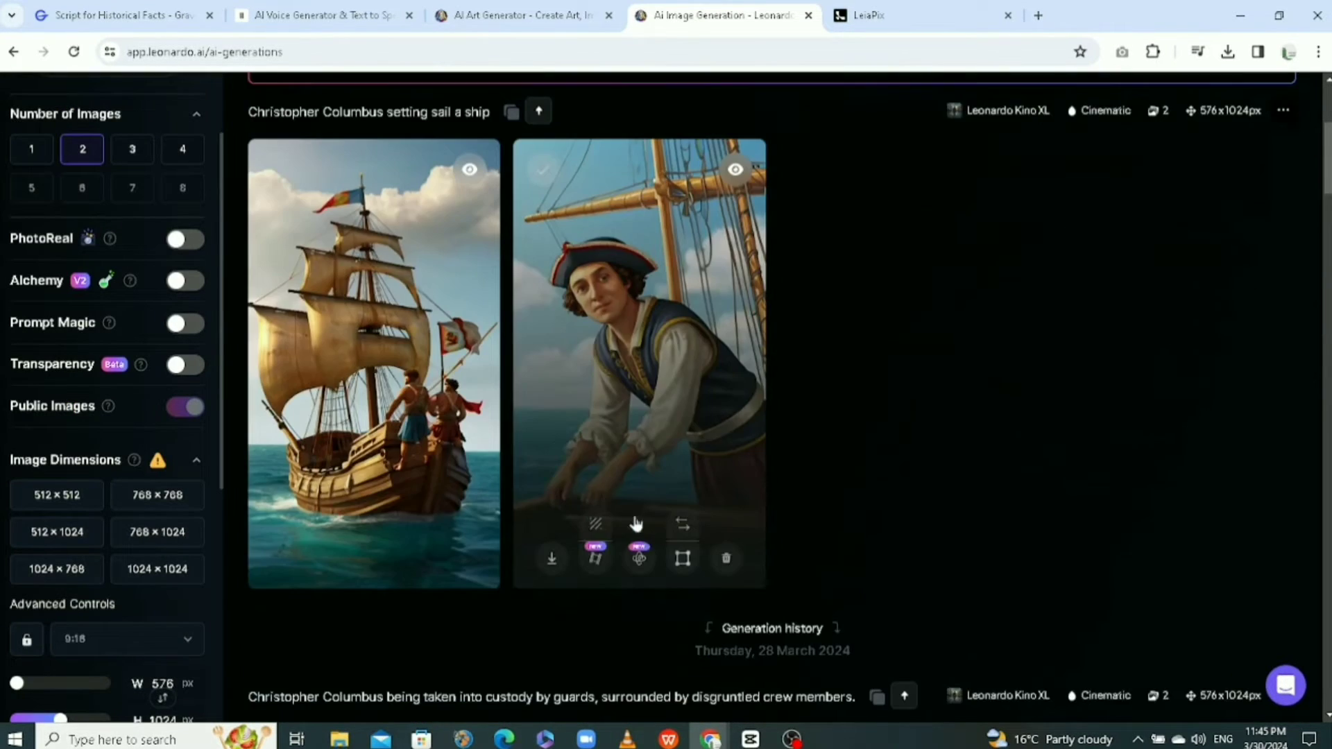
scroll(365, 203, "up", 5)
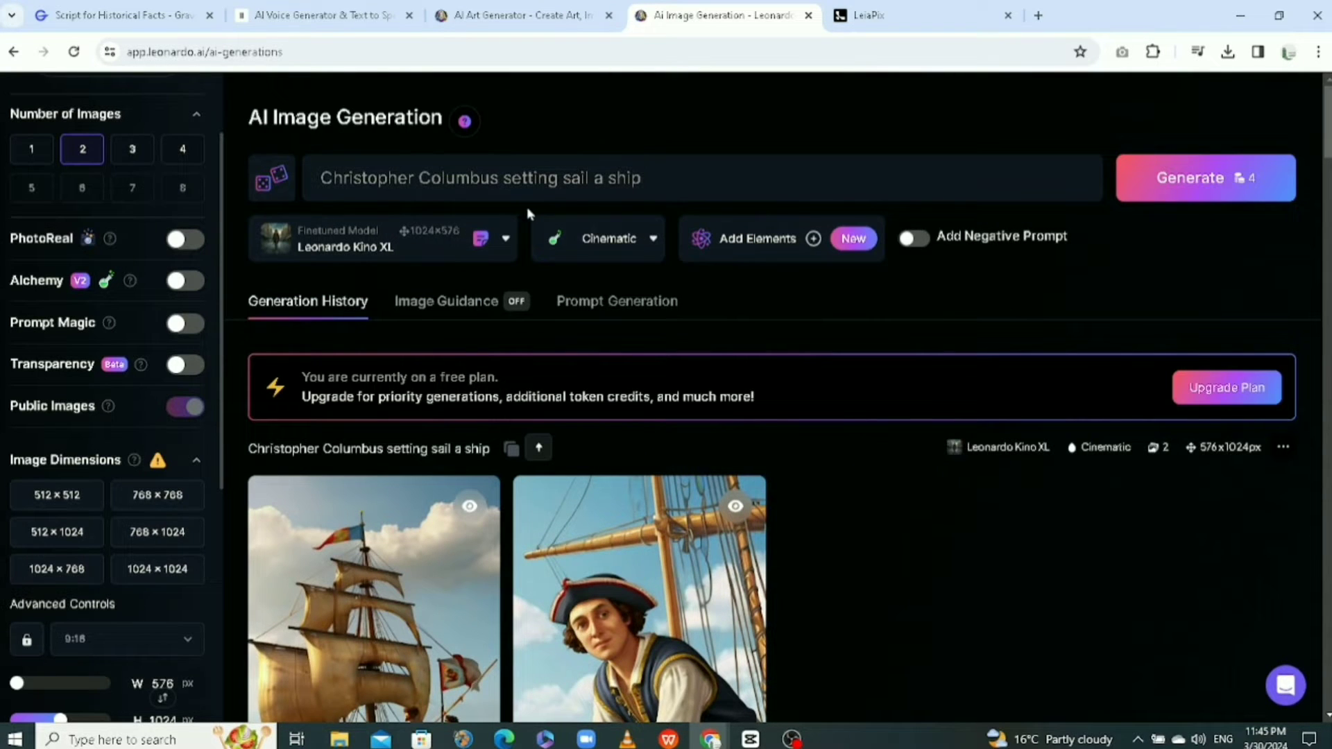
Download the generated image of Columbus leaning on the ship's rail.
scroll(659, 264, "down", 3)
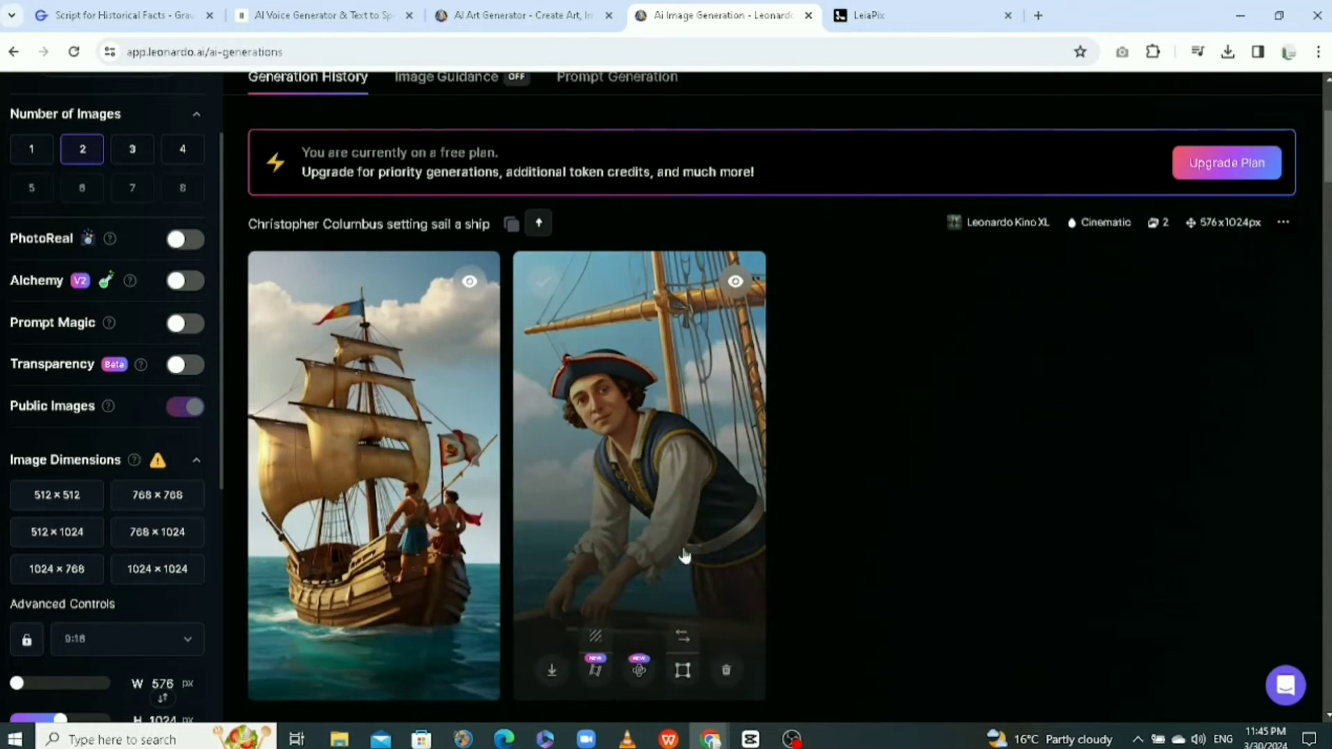
scroll(684, 557, "down", 2)
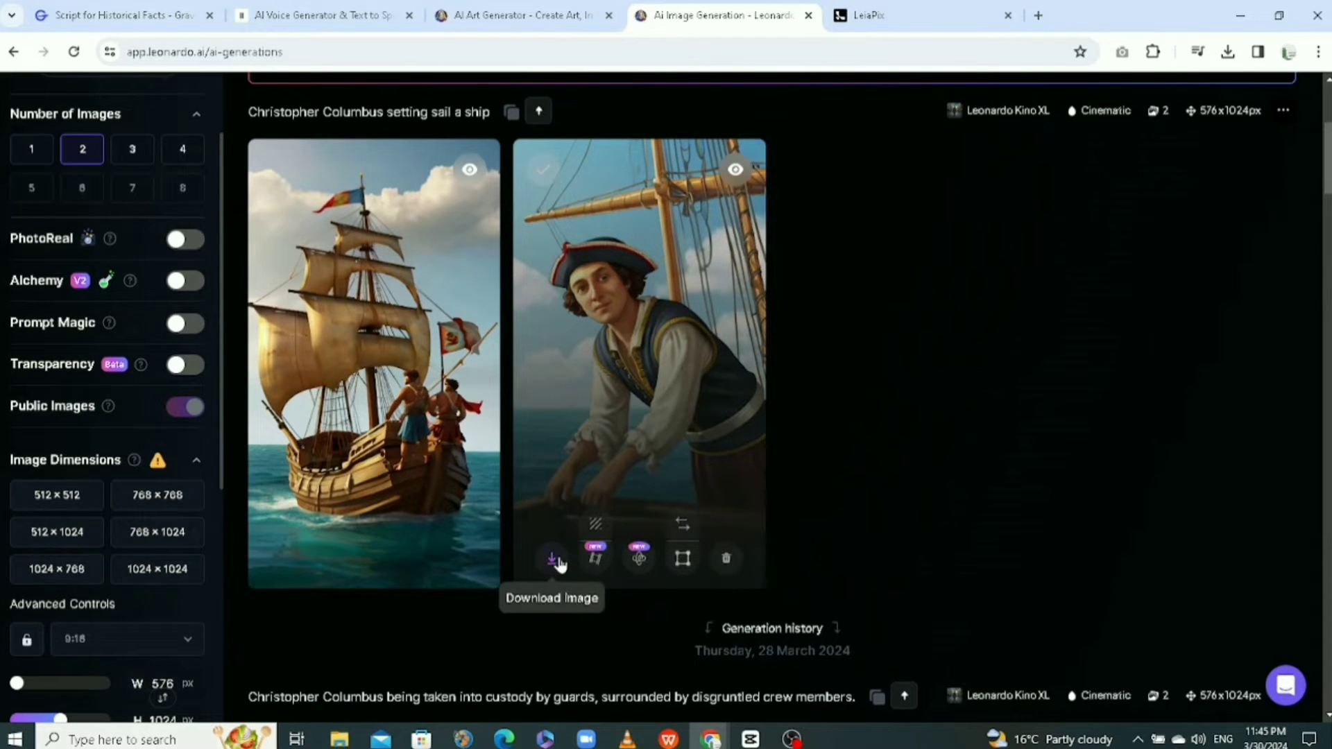
left_click(552, 566)
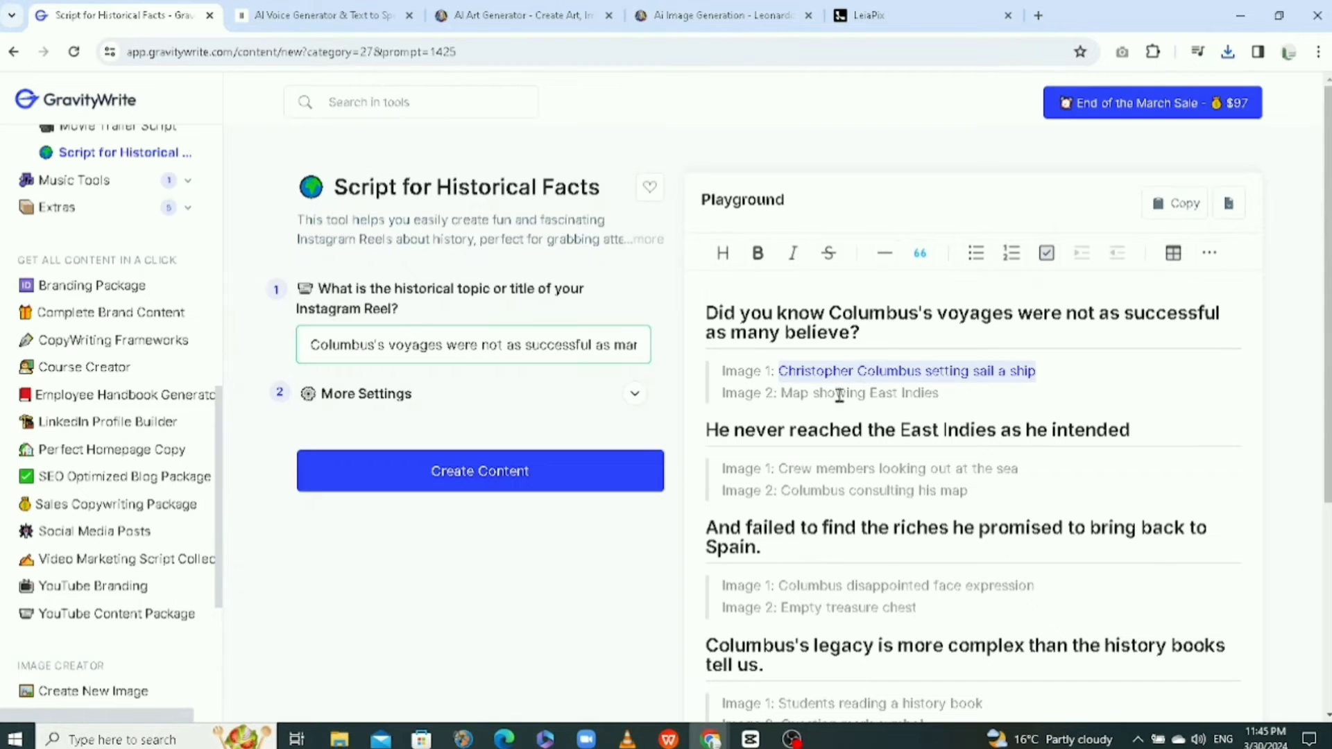
Select and copy the image suggestion "Map showing East Indies" from the GravityWrite script.
left_click_drag(781, 393, 936, 400)
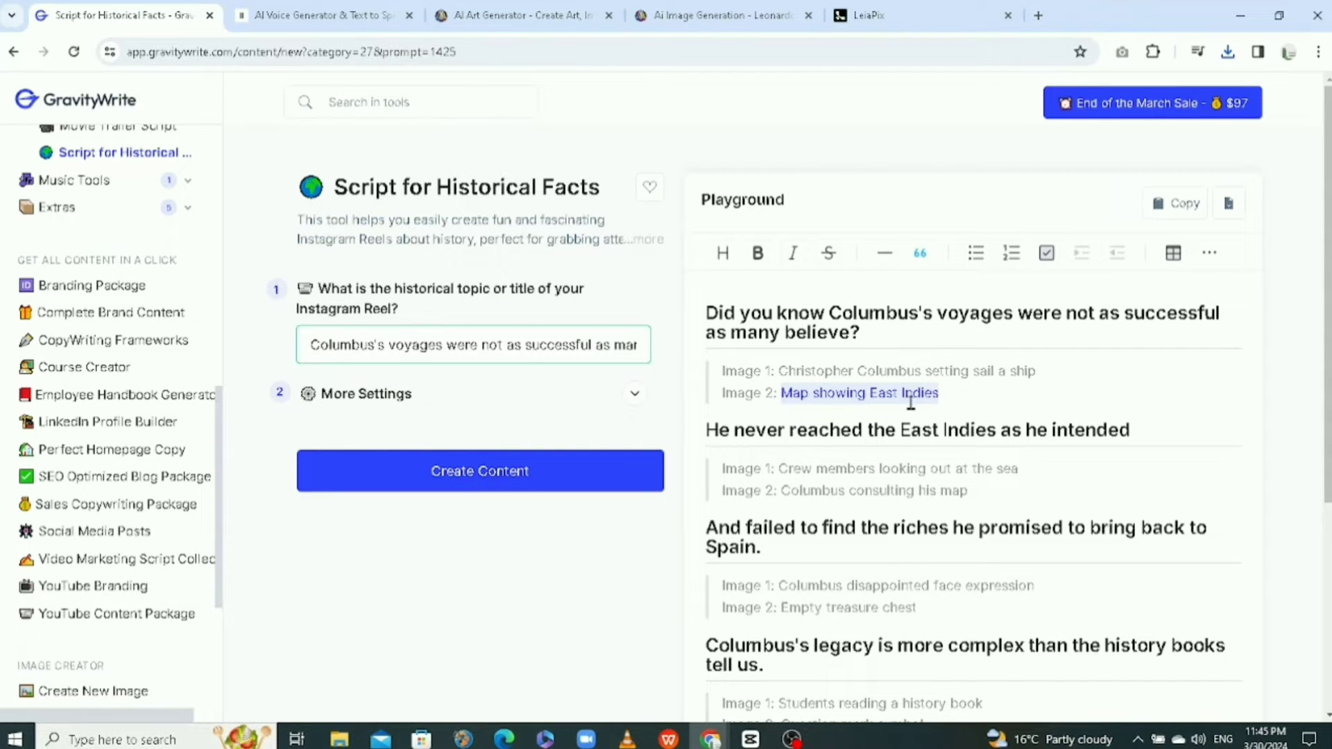
right_click(910, 399)
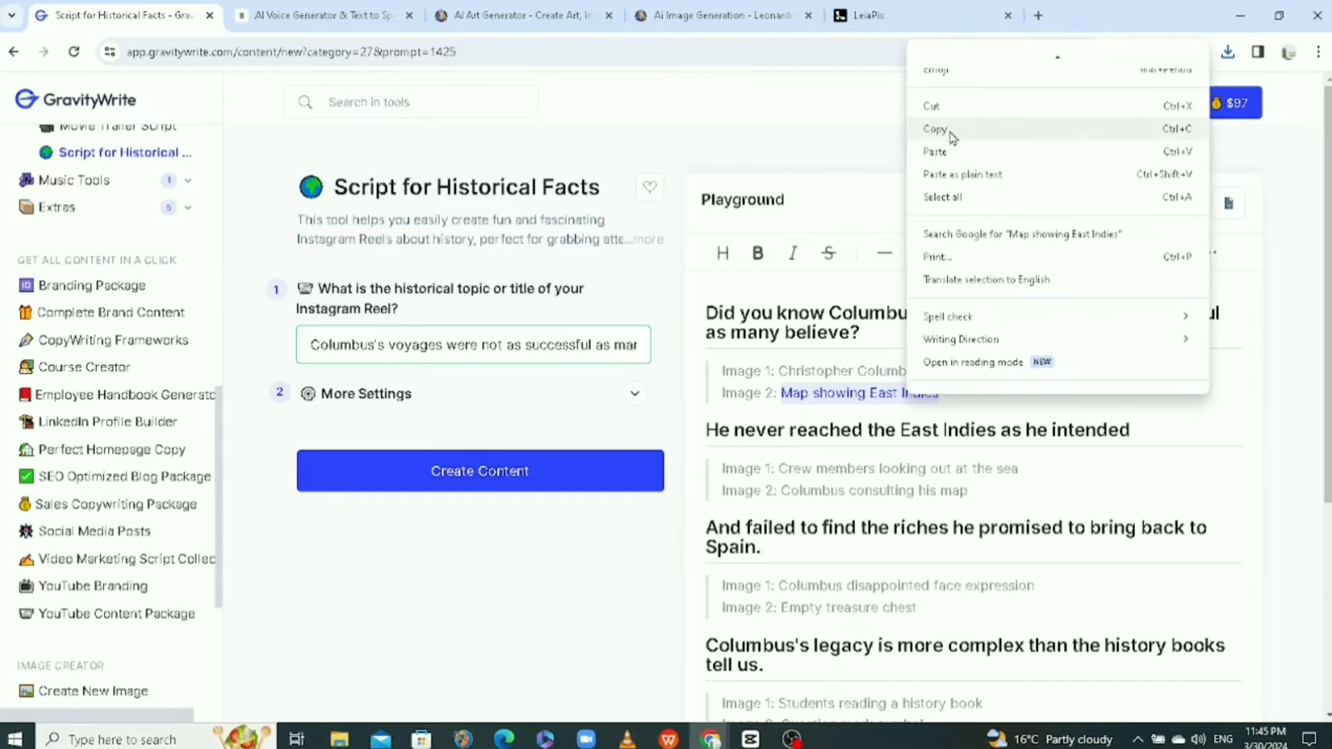
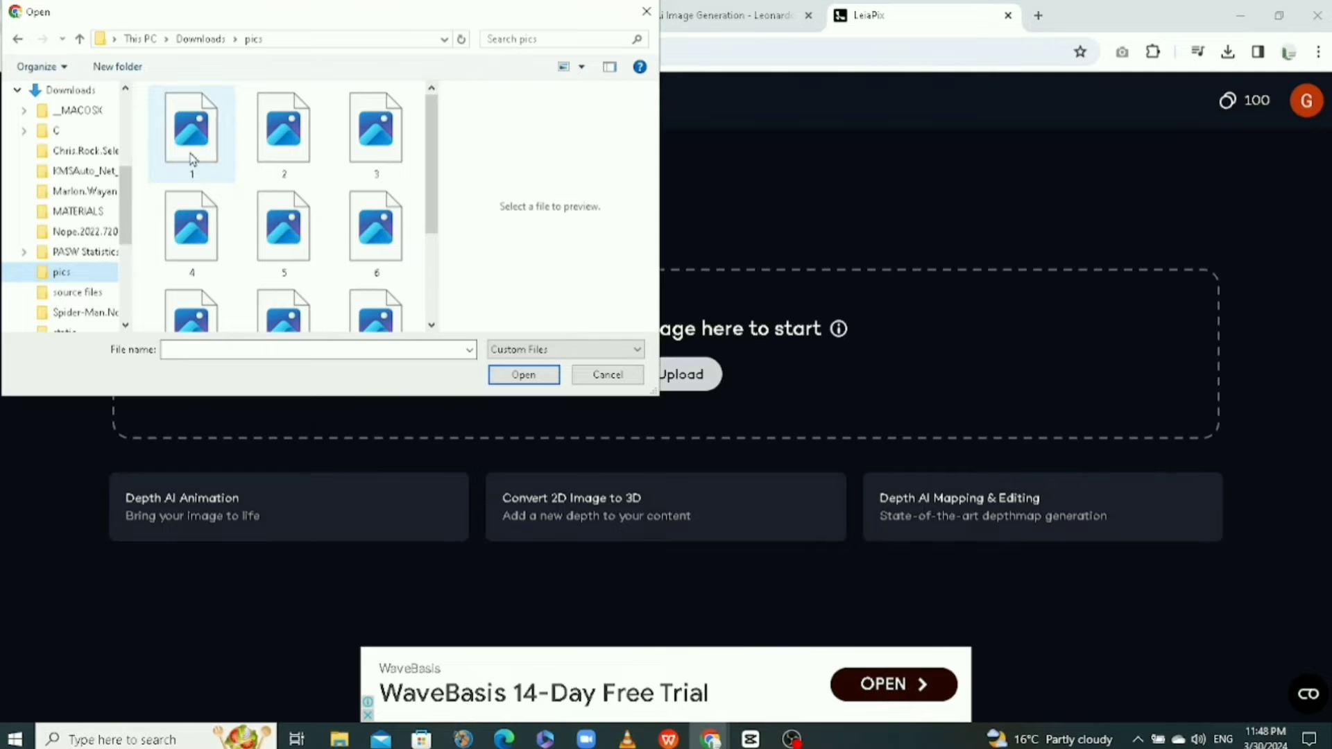
Upload image 1 from the pics folder in Downloads to LeiaPix.
left_click_drag(193, 160, 763, 384)
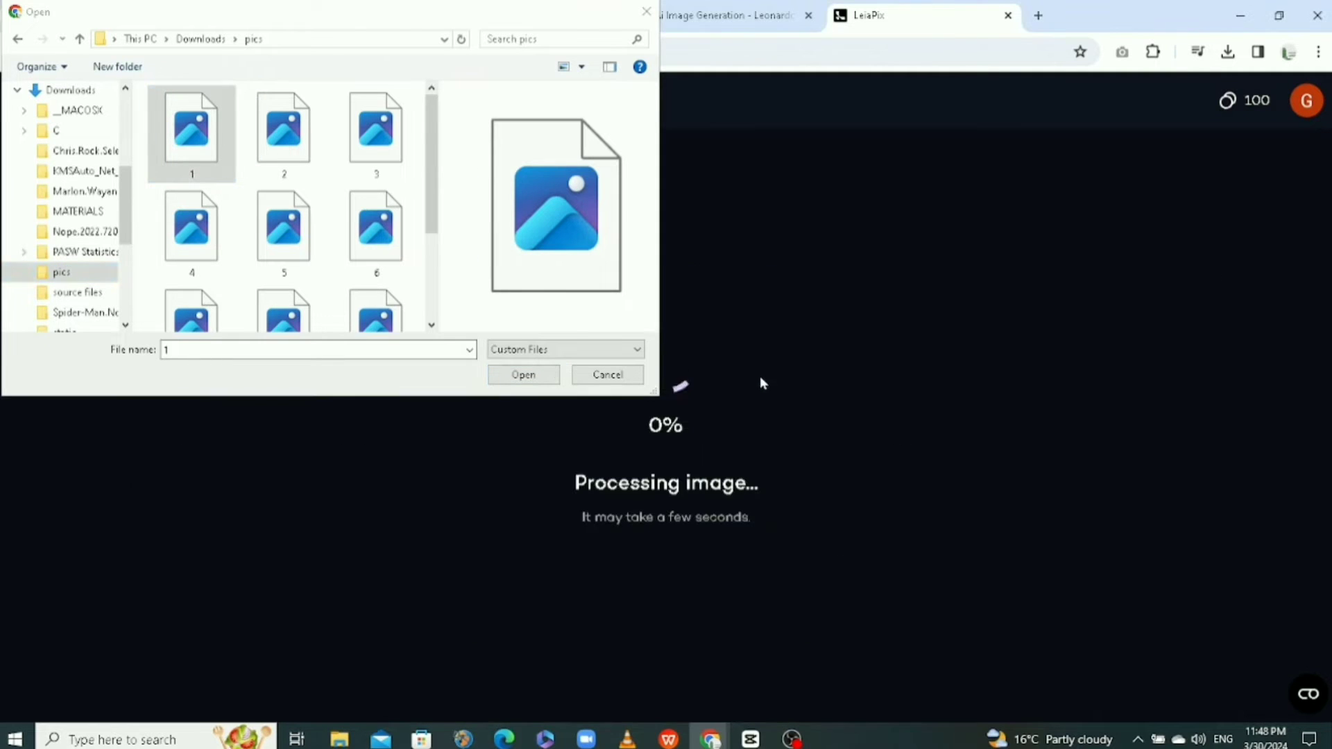
left_click(608, 375)
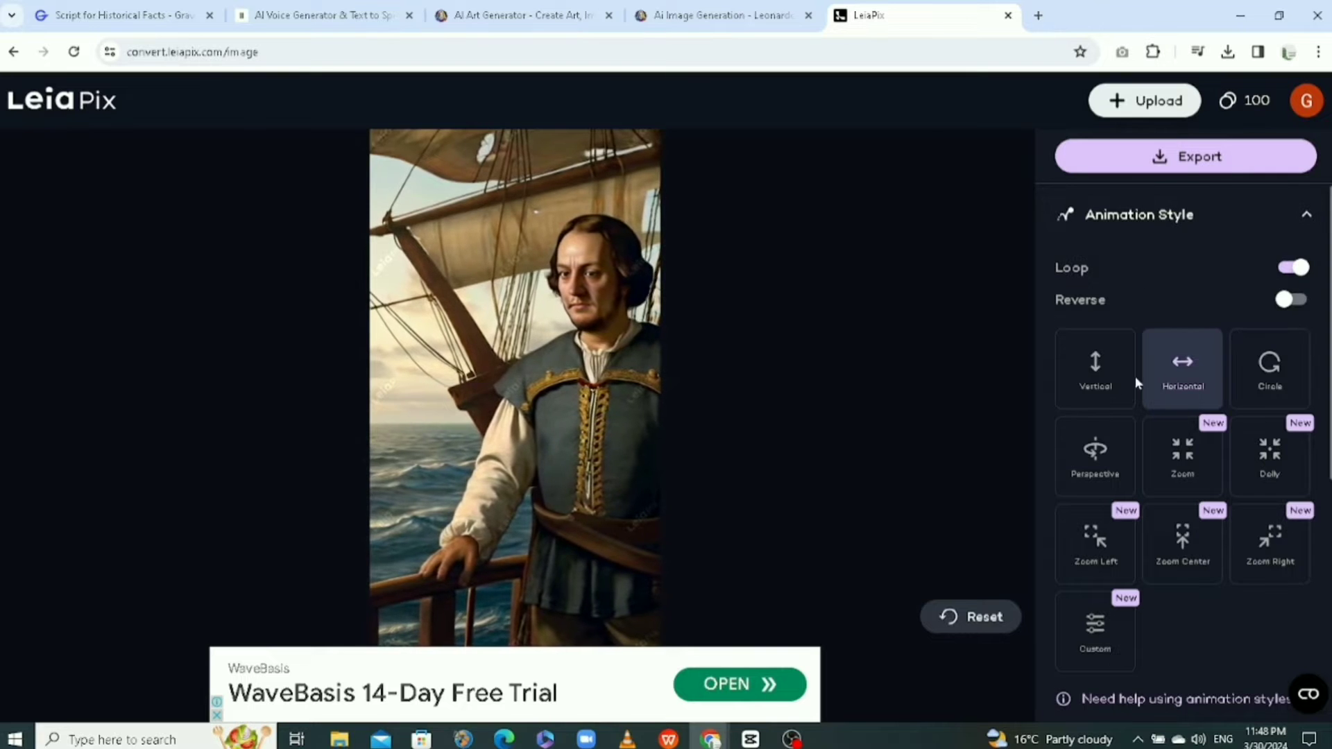
Try the Vertical and Circle animation styles and raise the amount of motion to 100%.
left_click(1095, 378)
left_click(1257, 367)
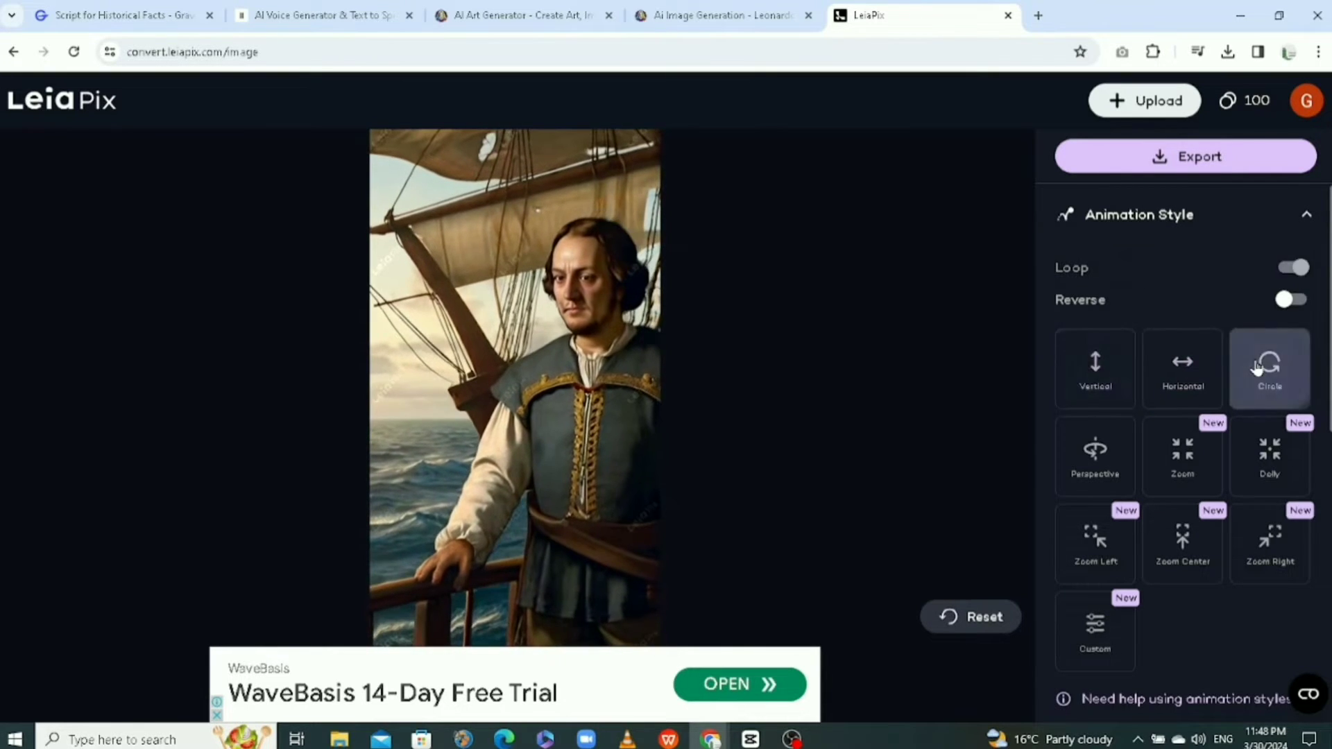
scroll(1243, 440, "down", 5)
left_click(1213, 474)
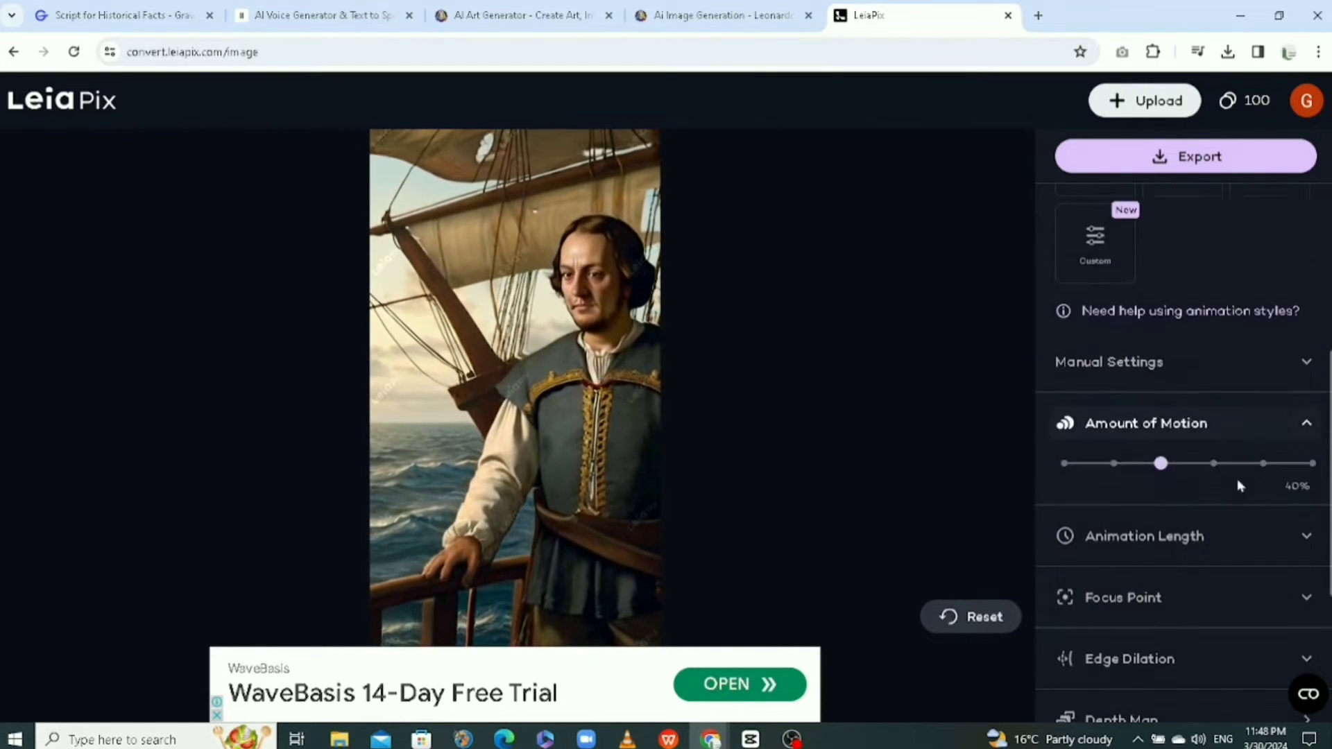
left_click(1310, 456)
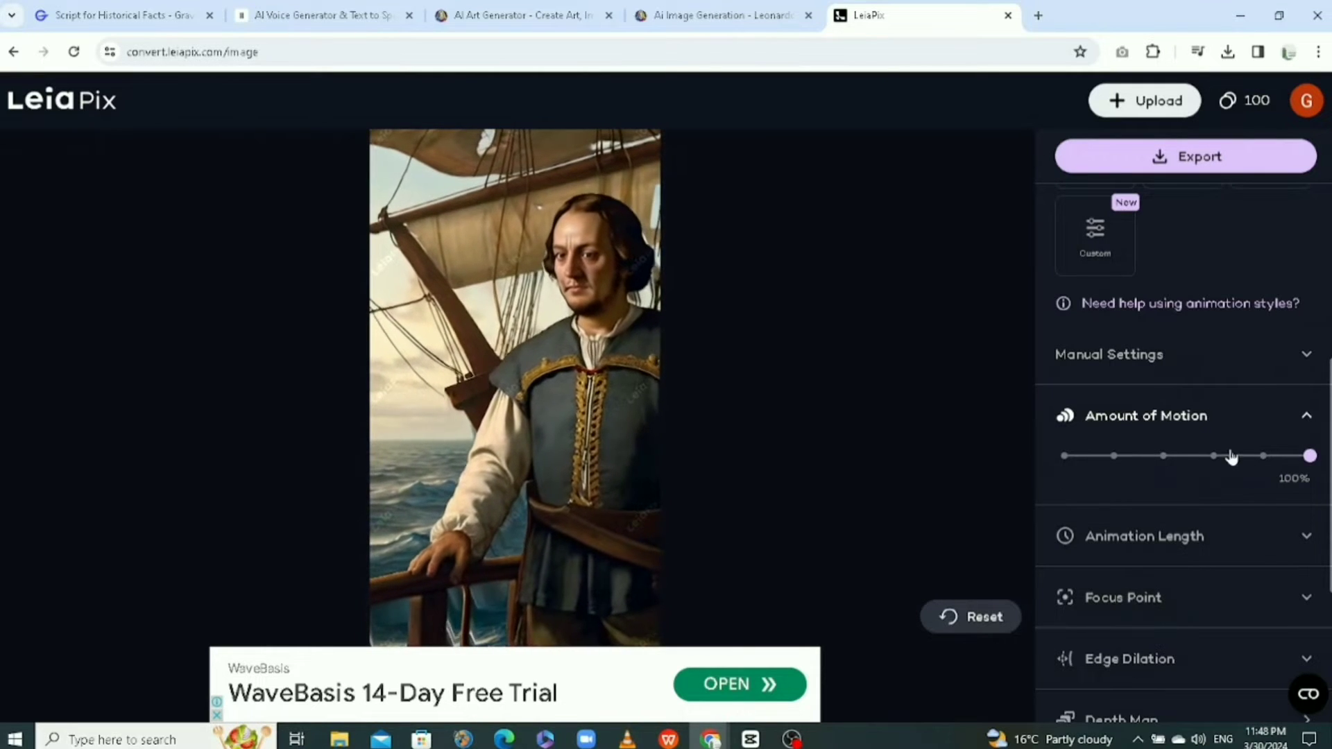
Set the animation length to 4 seconds.
left_click(1310, 555)
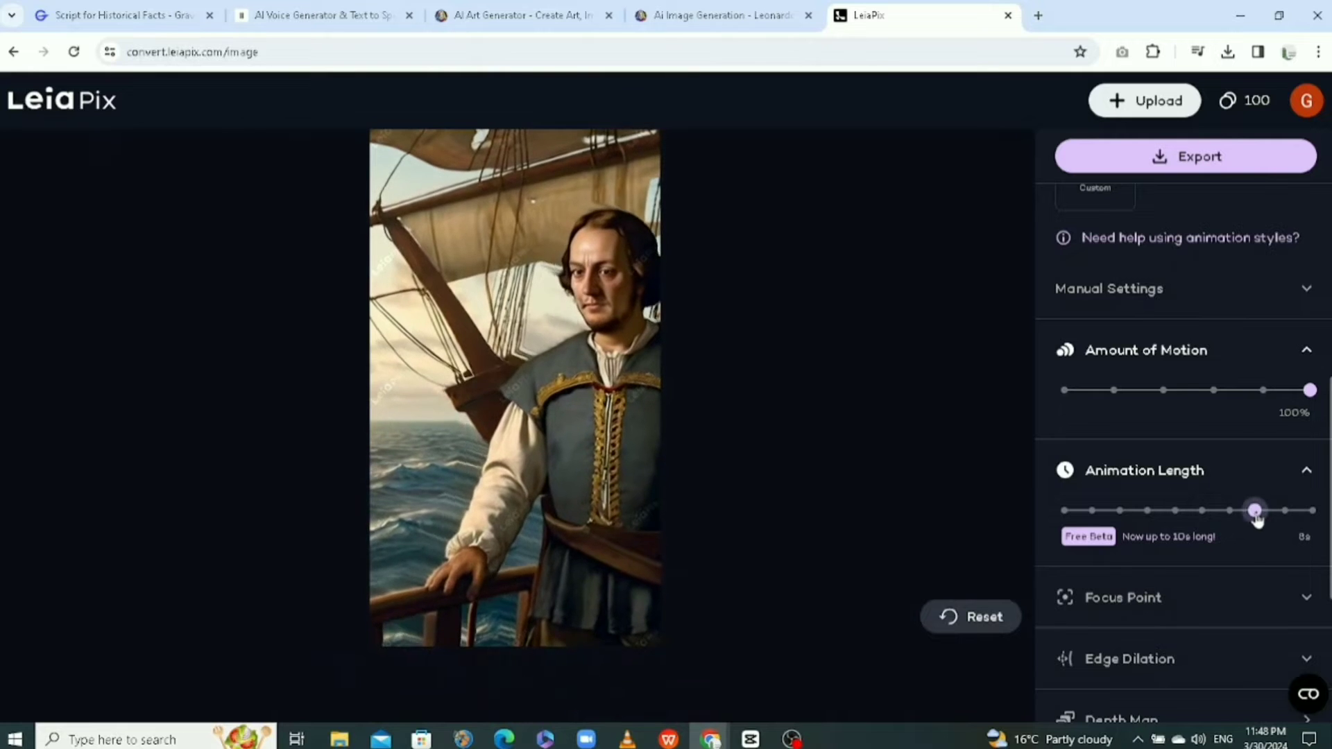
left_click_drag(1257, 517, 1146, 513)
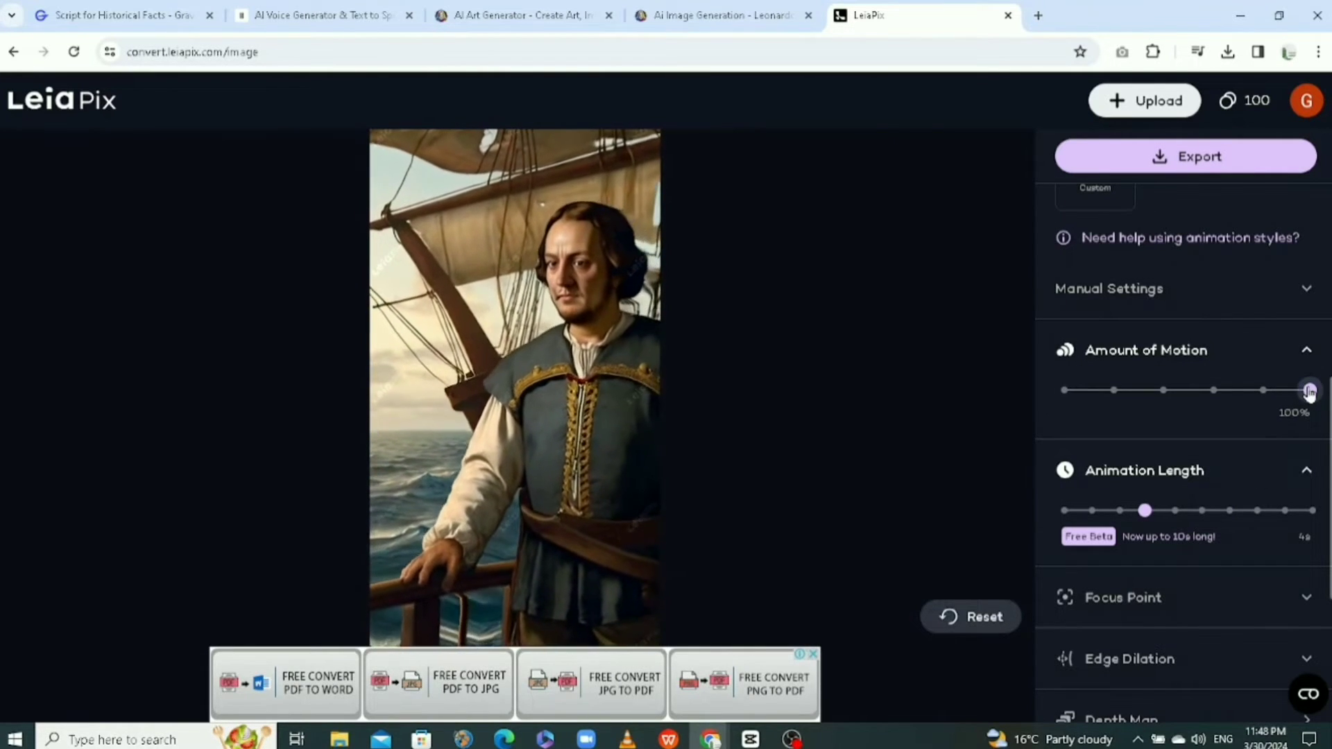
Try the Vertical, Perspective, Zoom Left, Zoom Center and Circle animation styles on the image, and settle on Horizontal.
scroll(1221, 360, "up", 6)
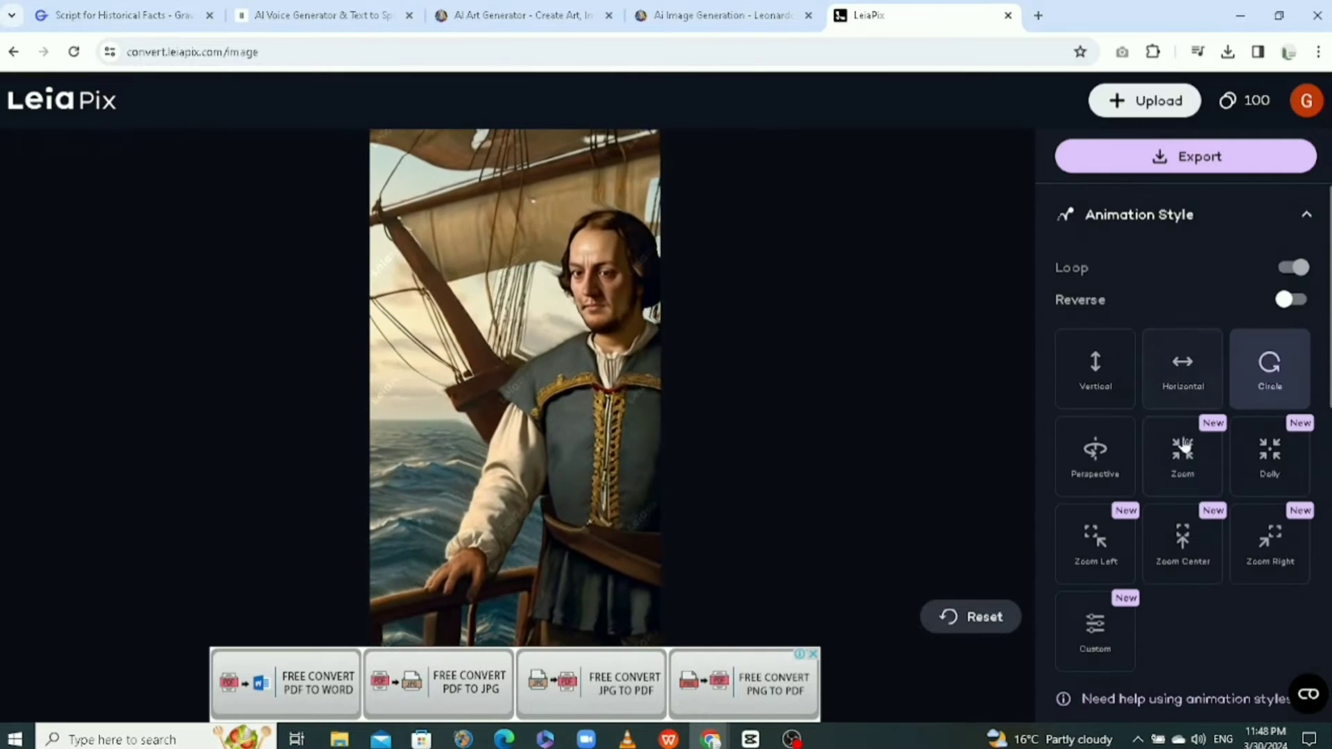
left_click(1188, 375)
left_click(1100, 372)
left_click(1098, 452)
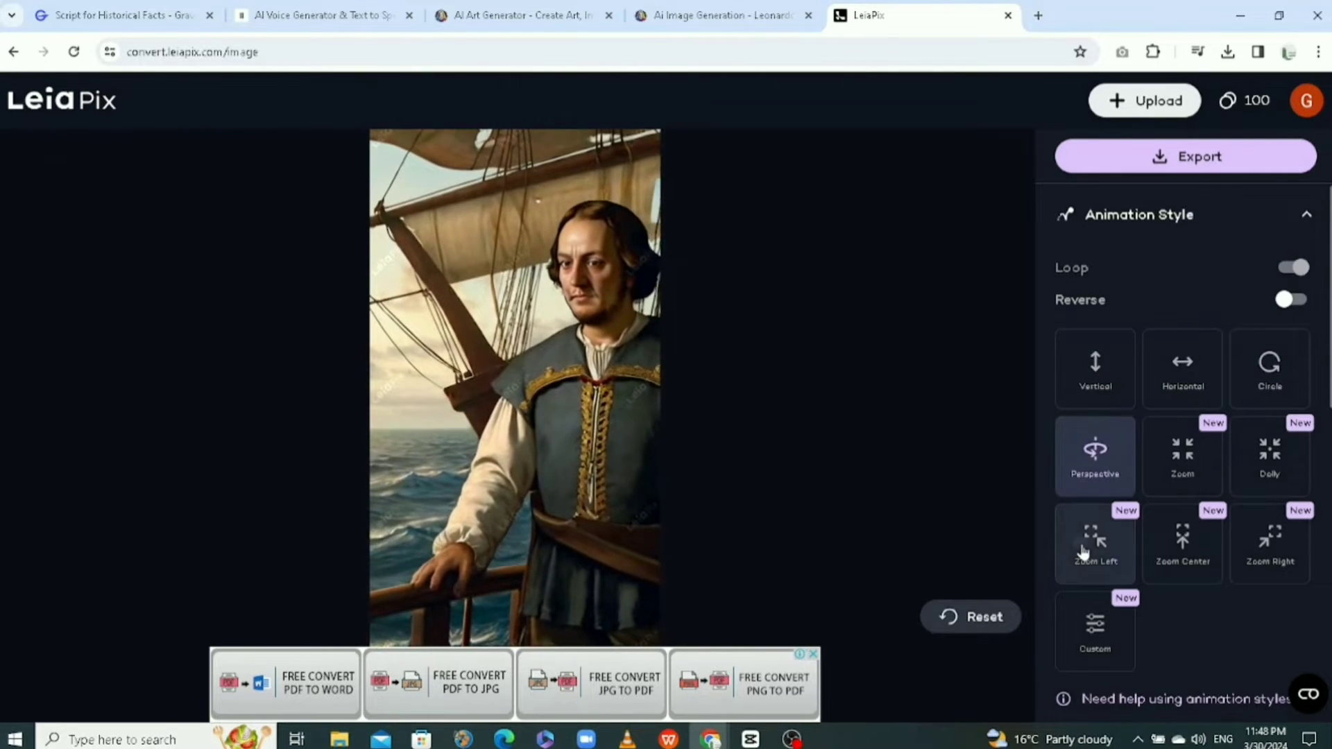
left_click(1092, 545)
left_click(1183, 541)
left_click(1188, 375)
left_click(1249, 388)
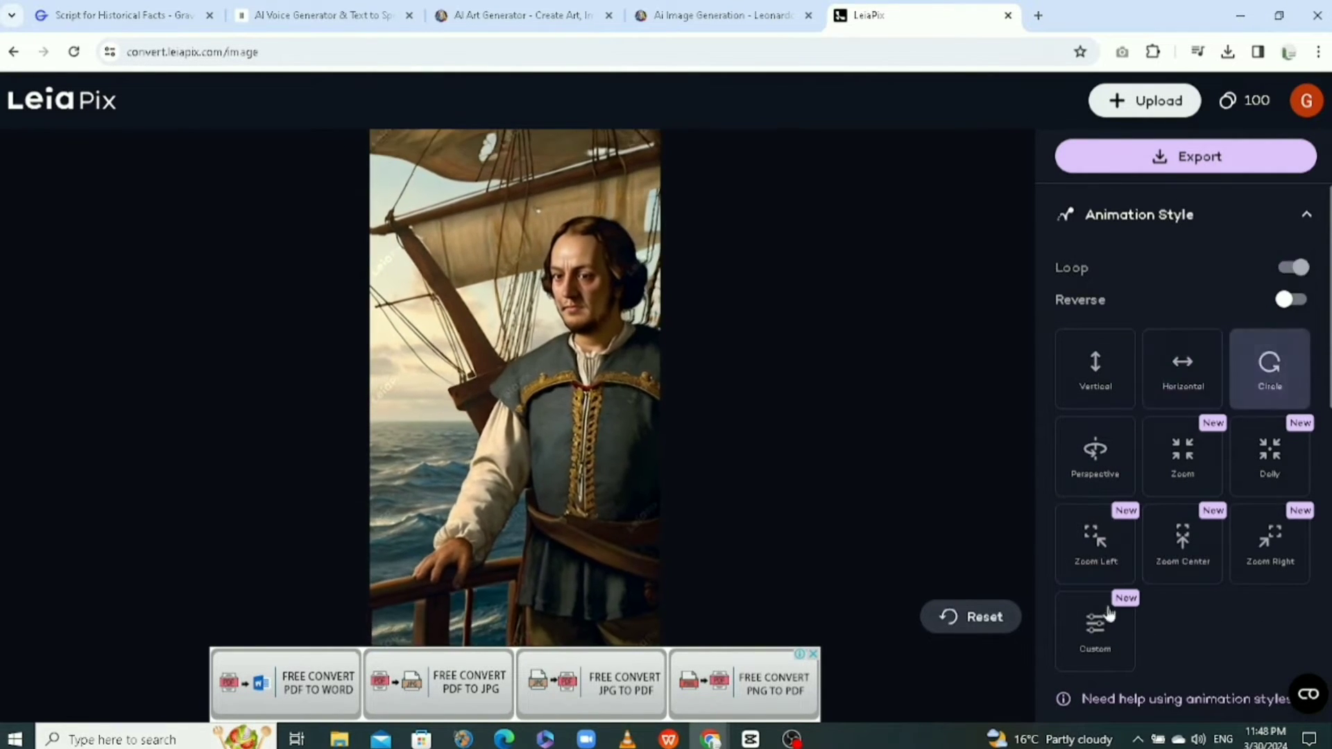
left_click(1148, 371)
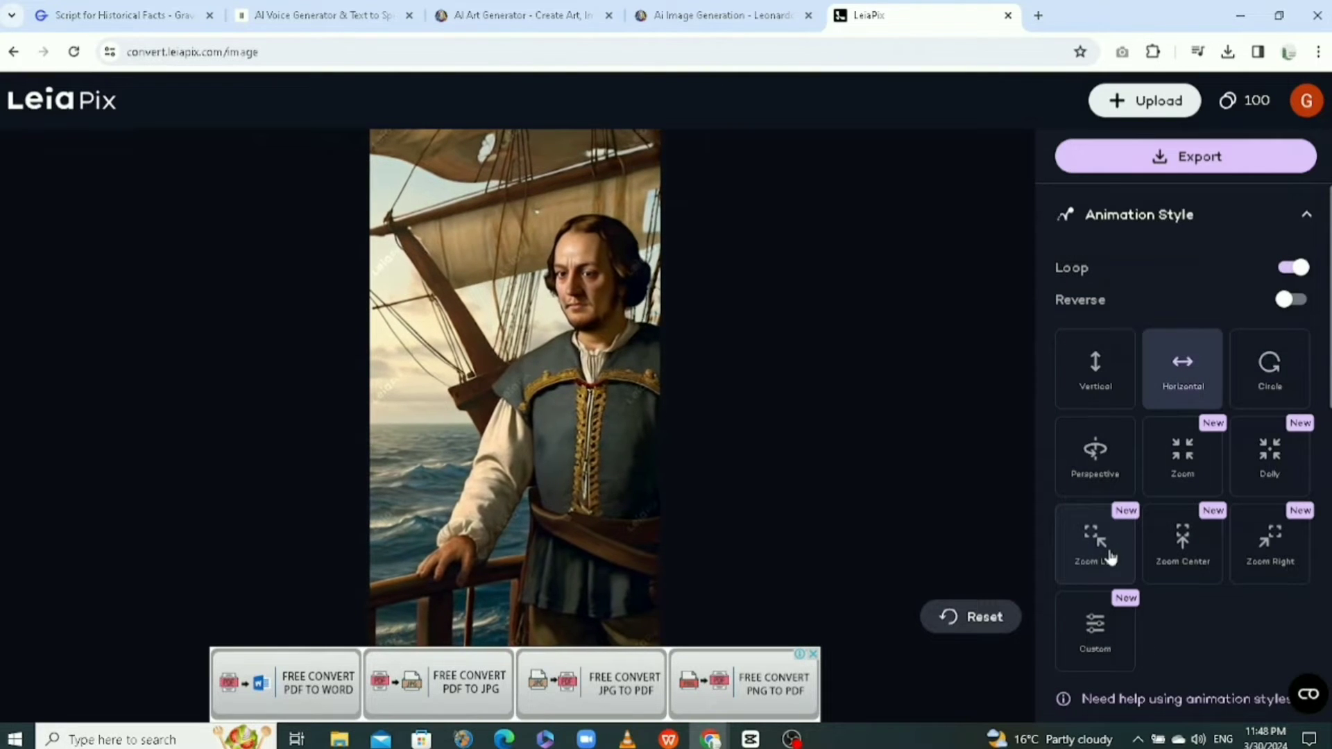
scroll(1144, 544, "down", 5)
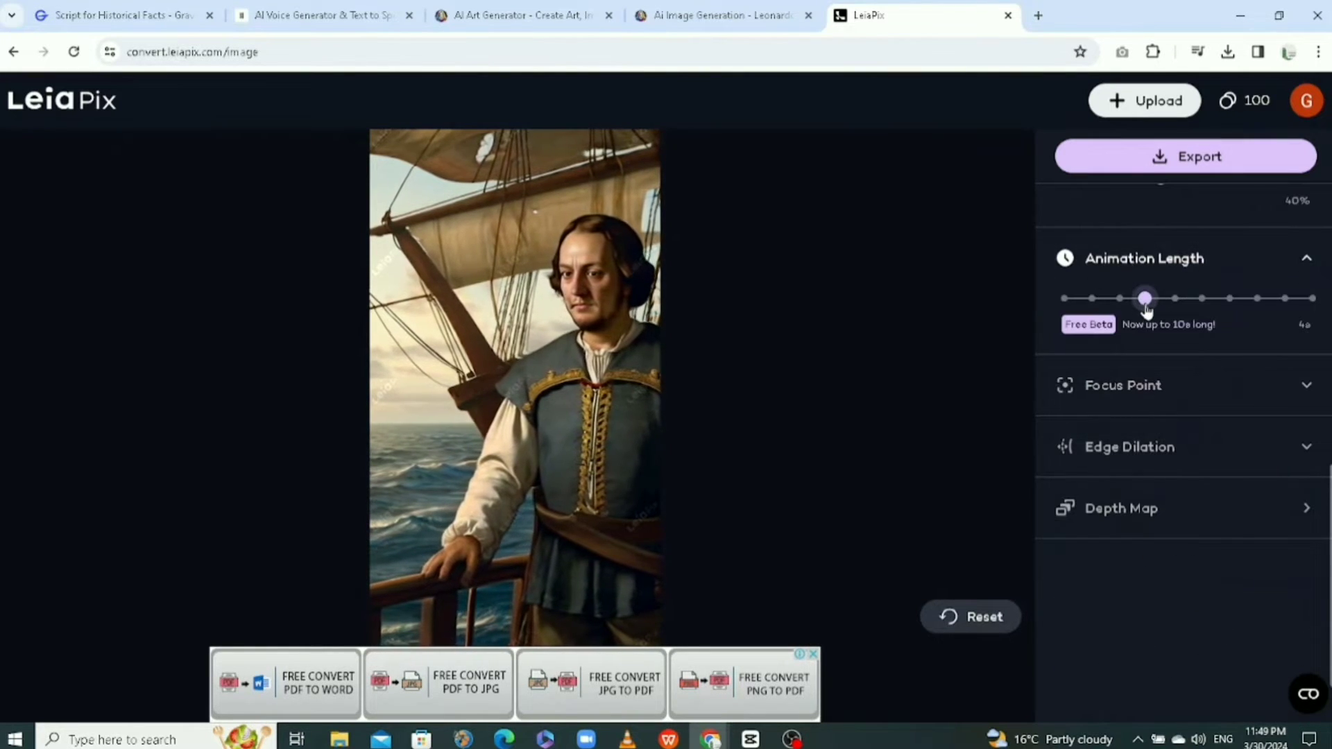
Export the 4-second animation as a free MP4 (up to 720p) using Limited Export.
scroll(1173, 379, "up", 5)
scroll(1152, 385, "down", 6)
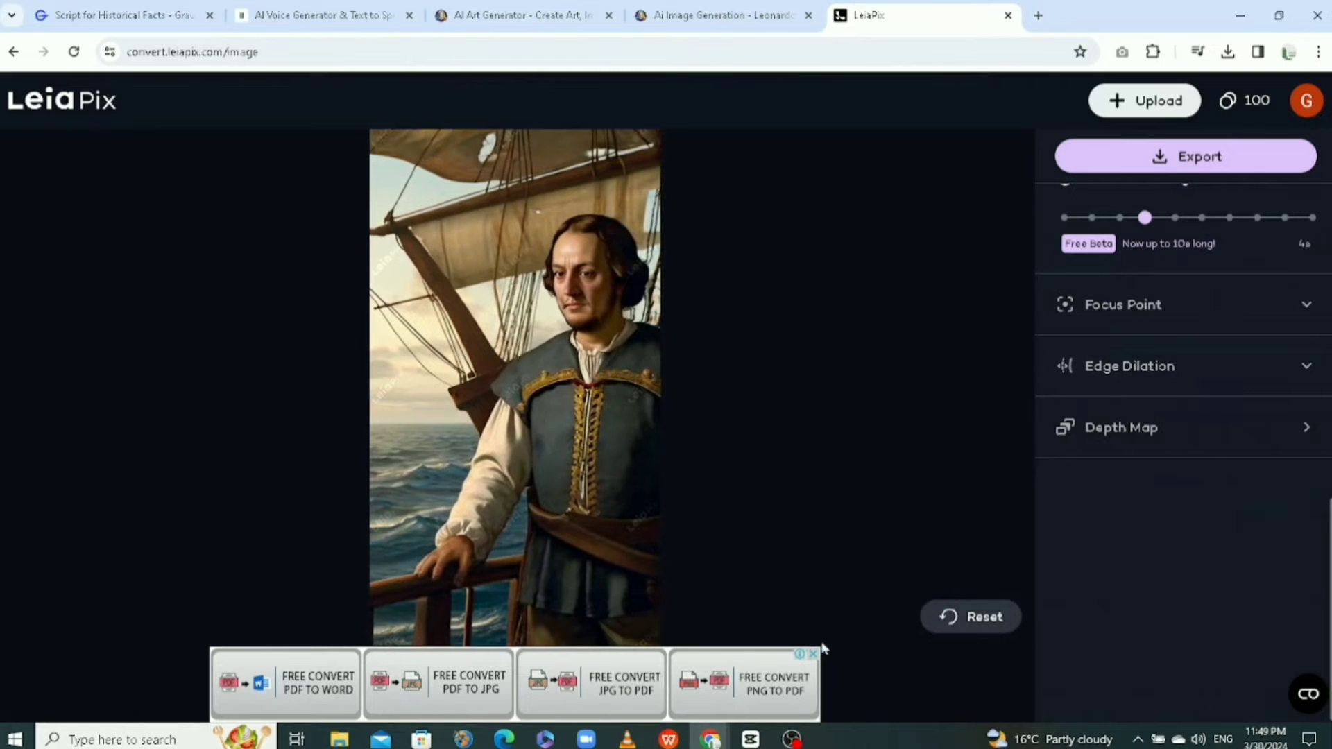
left_click(1173, 157)
left_click(696, 504)
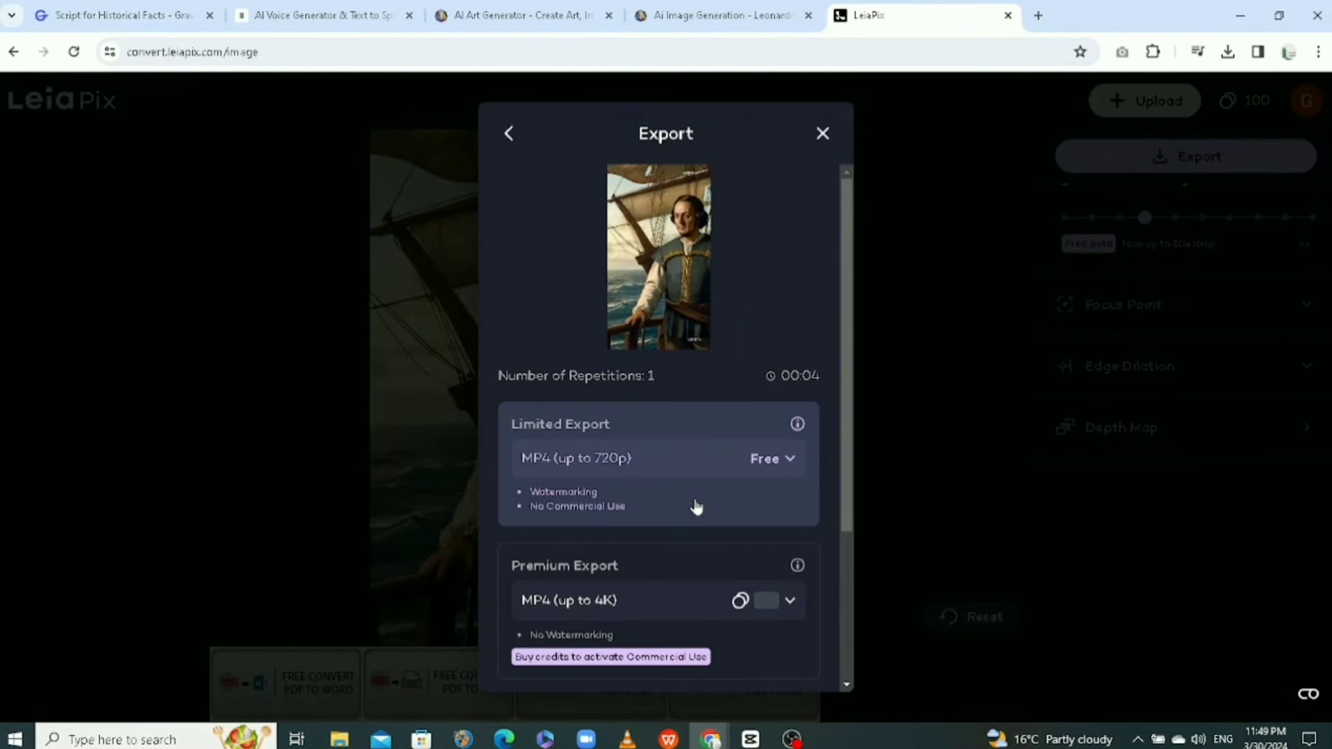
scroll(693, 517, "down", 3)
left_click(664, 603)
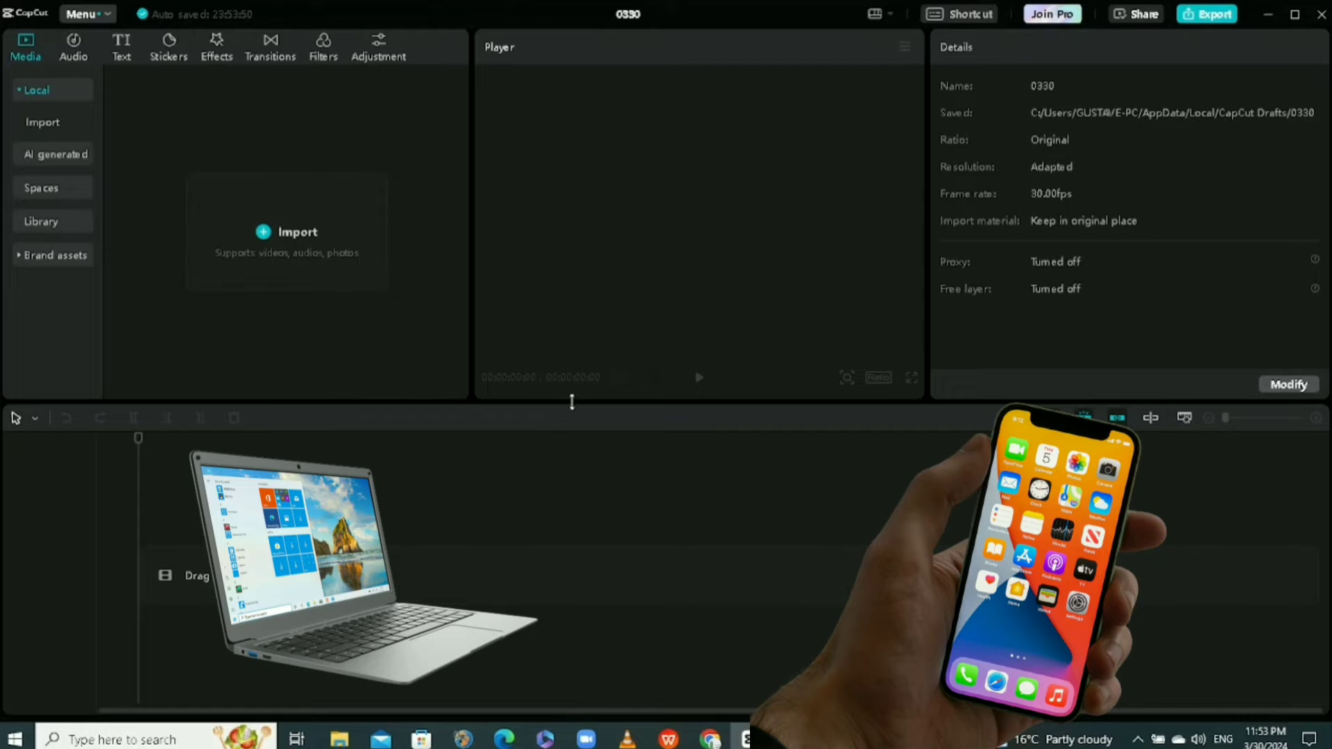
In CapCut, import the ten clips 1_animation through 10_animation from the Downloads folder.
left_click(300, 238)
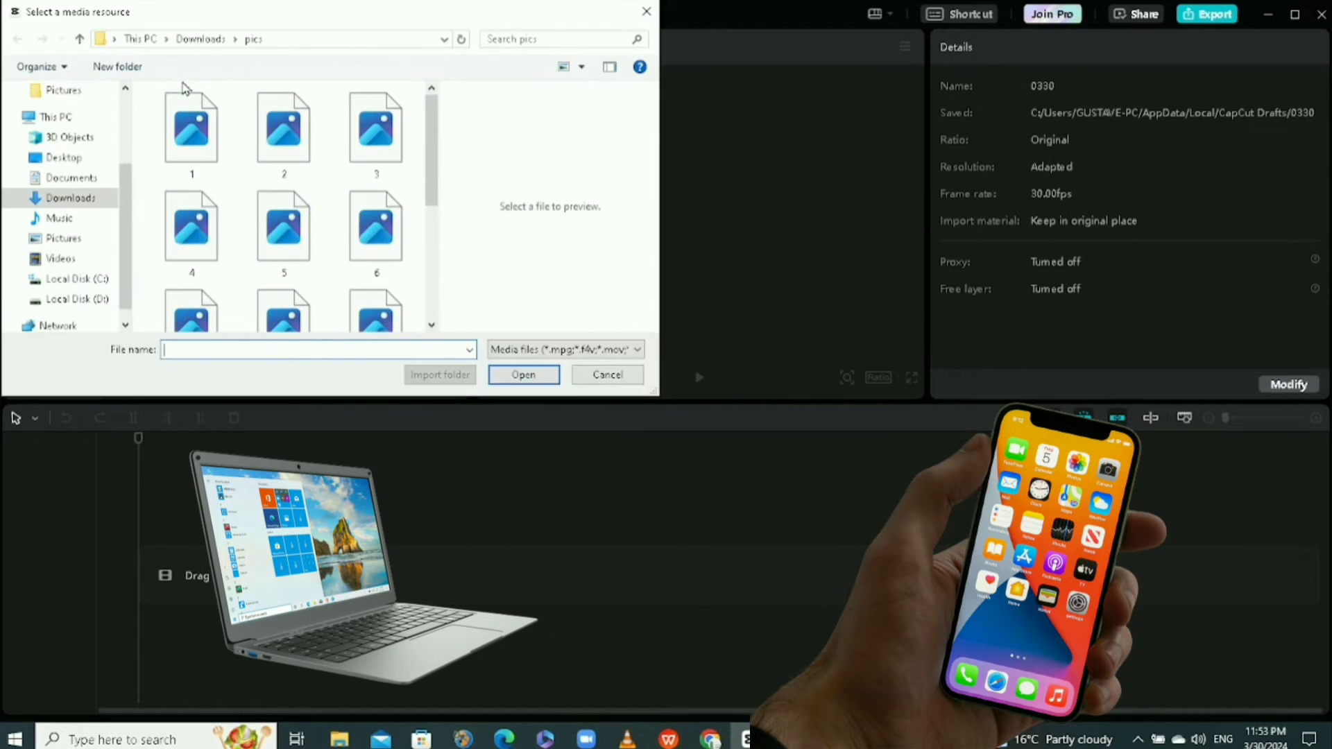
left_click(189, 40)
scroll(253, 239, "down", 3)
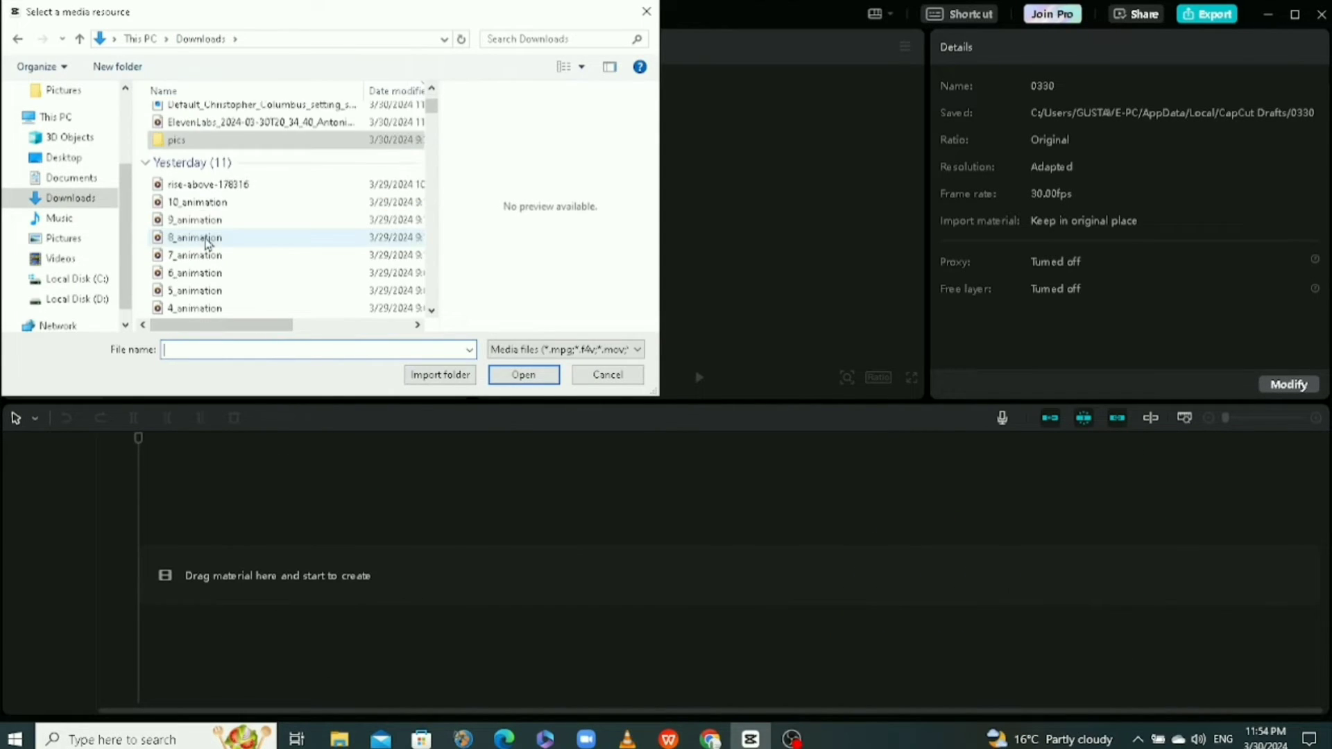
left_click_drag(143, 291, 215, 128)
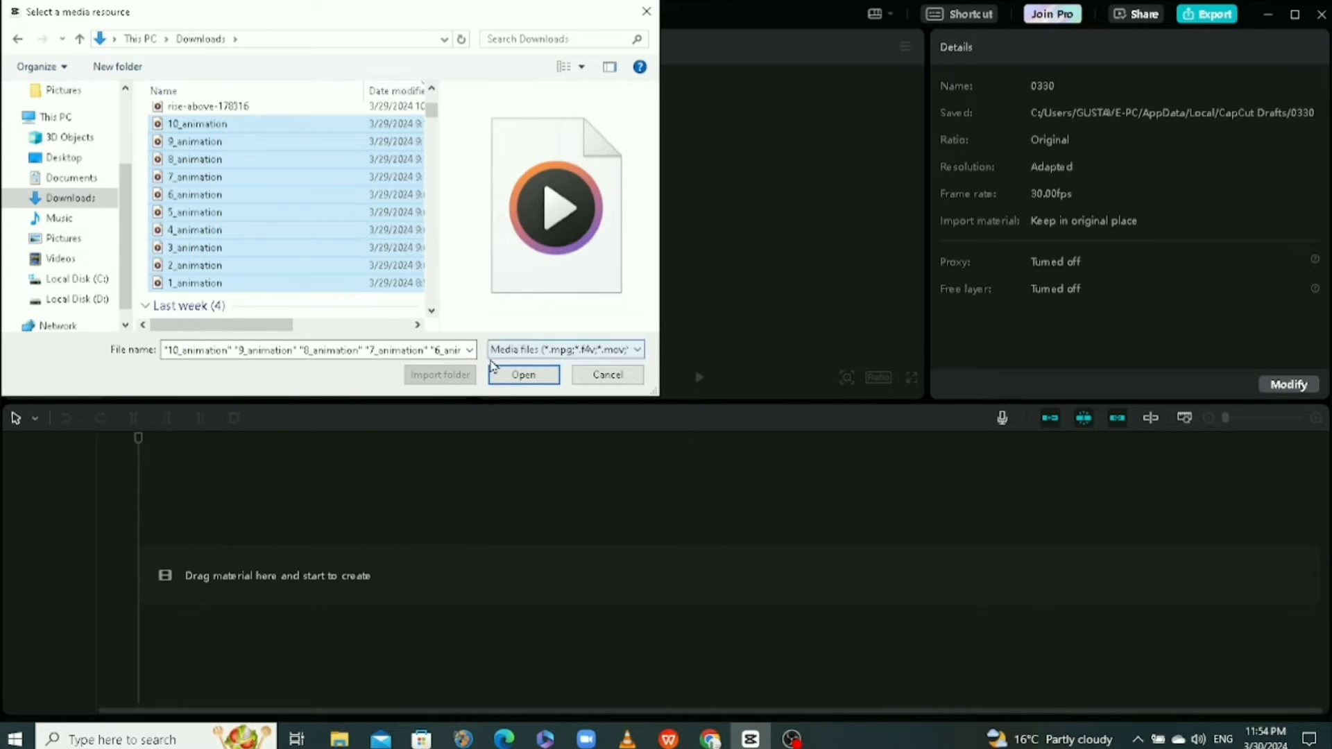
left_click(524, 375)
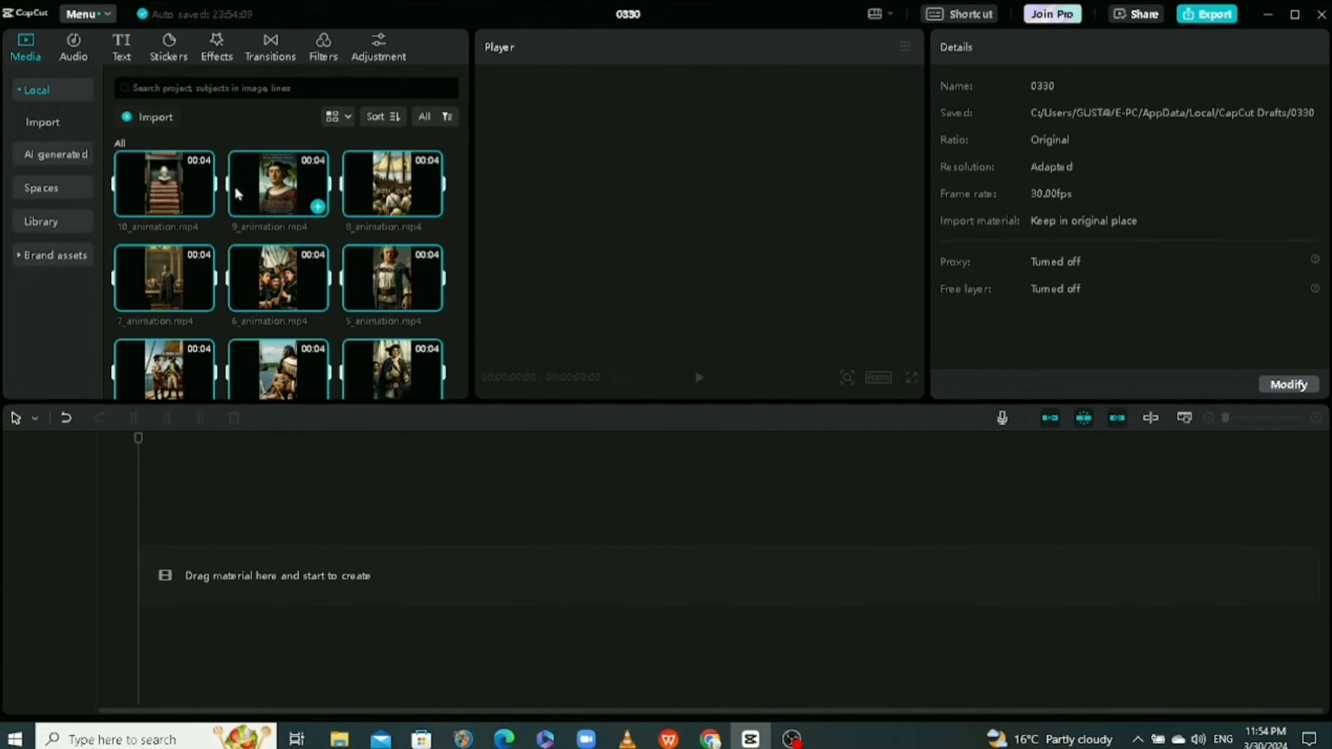
Import the ElevenLabs voiceover file from the pics folder in Downloads into the project media.
left_click(154, 118)
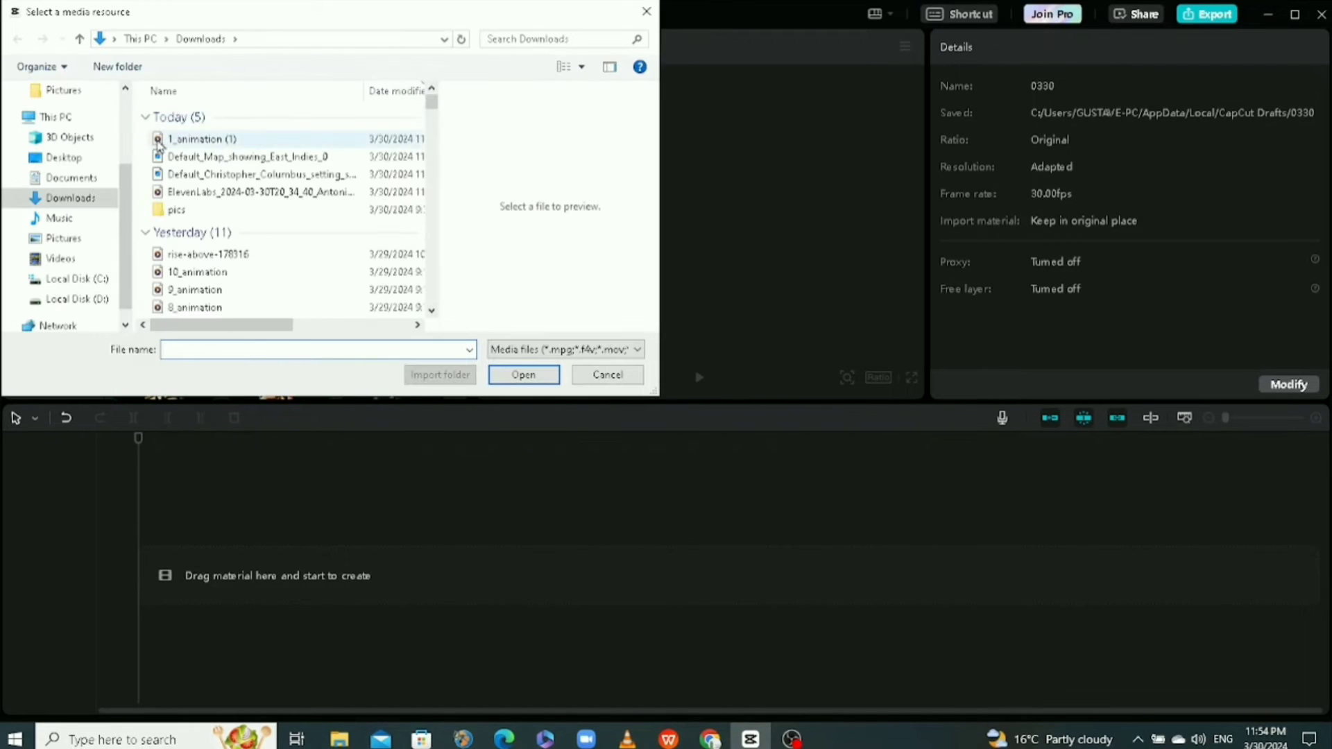
double_click(177, 210)
scroll(192, 222, "down", 3)
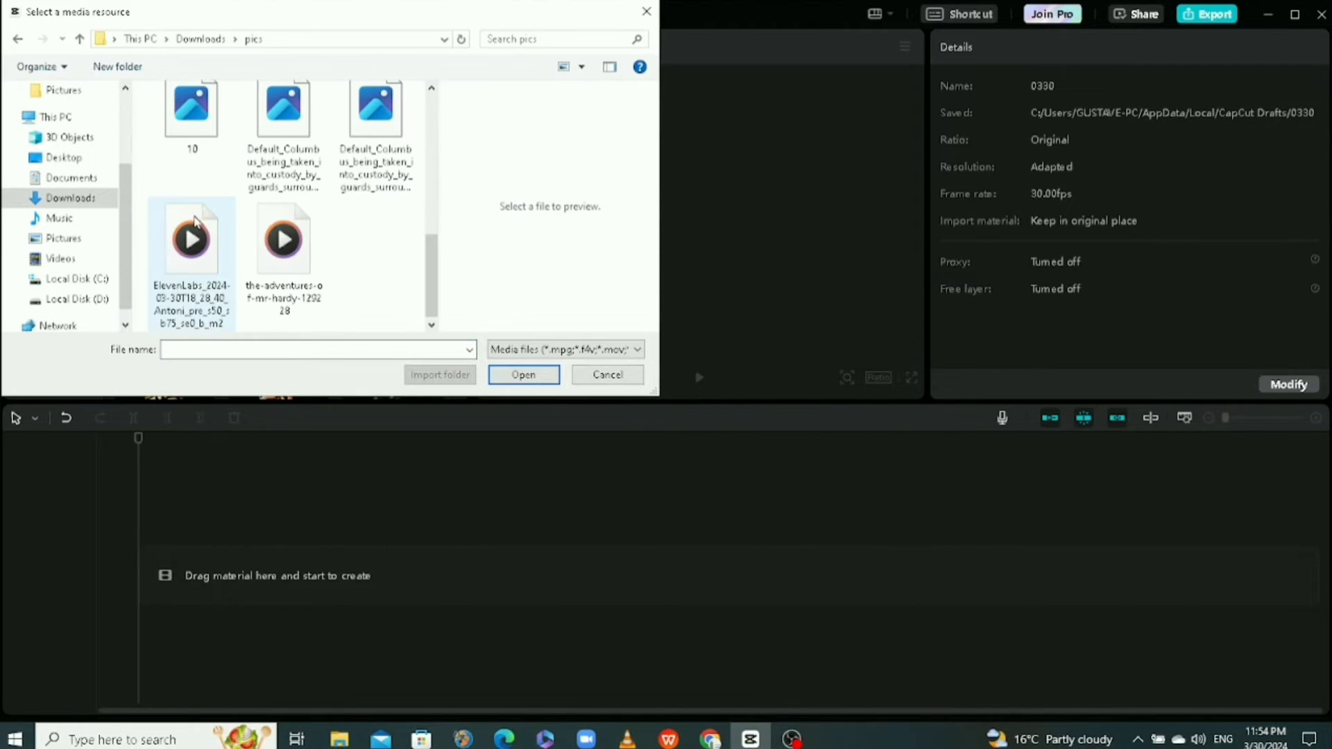
left_click(201, 255)
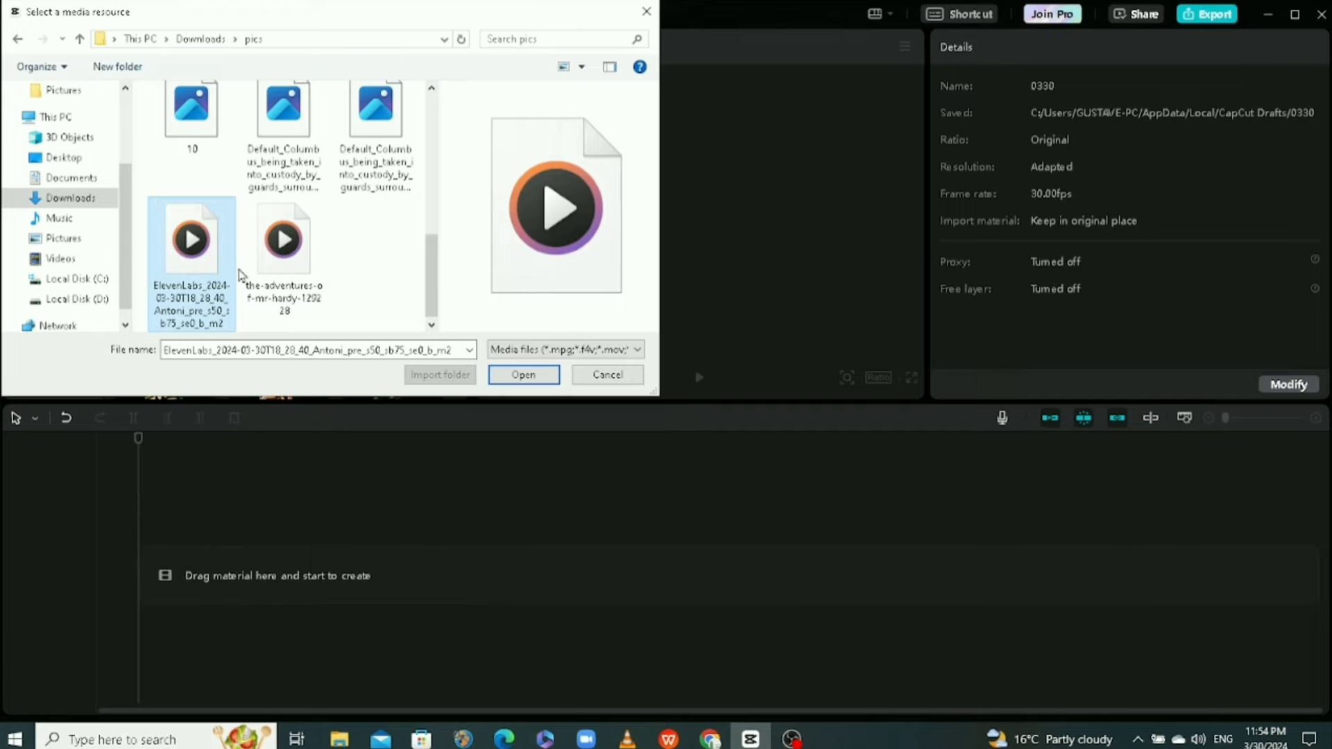
left_click(274, 284)
key("Left")
left_click(524, 375)
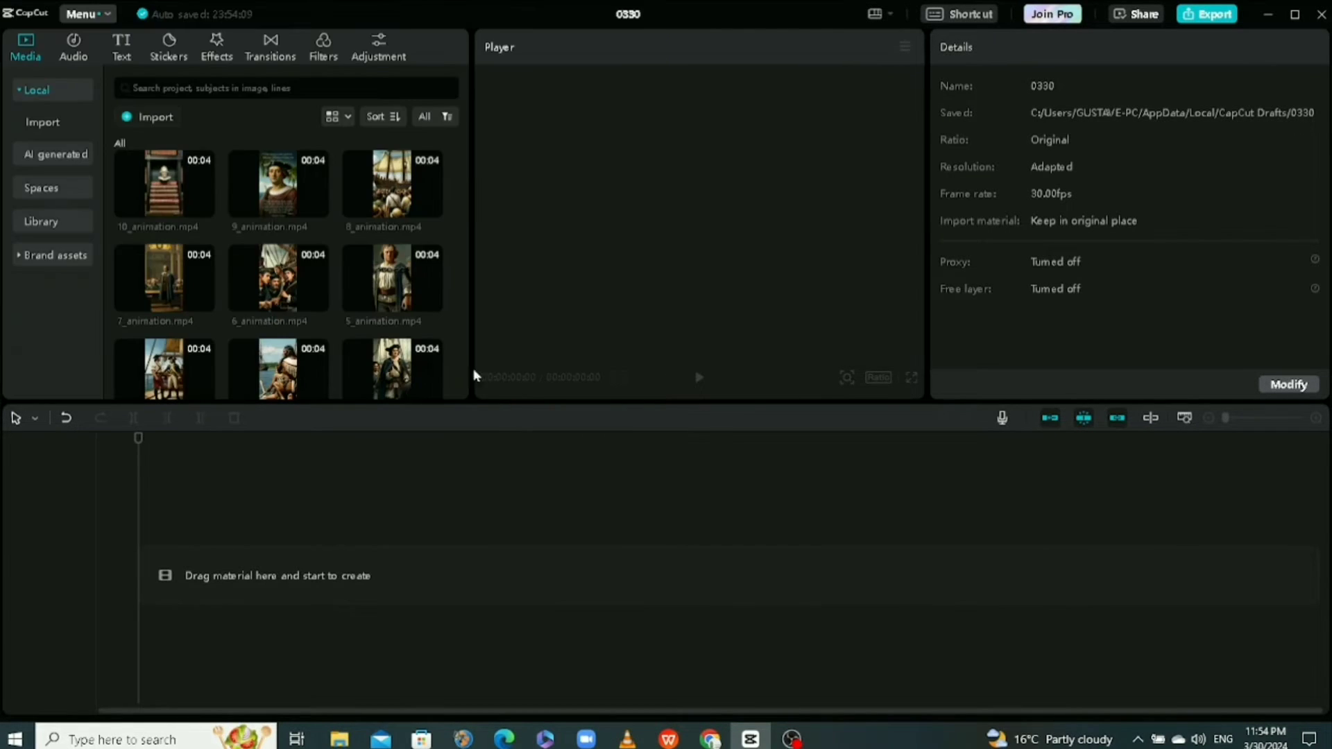
Import the music file the-adventures-of-mr-hardy-129228 from the pics folder.
left_click(133, 118)
scroll(281, 236, "down", 3)
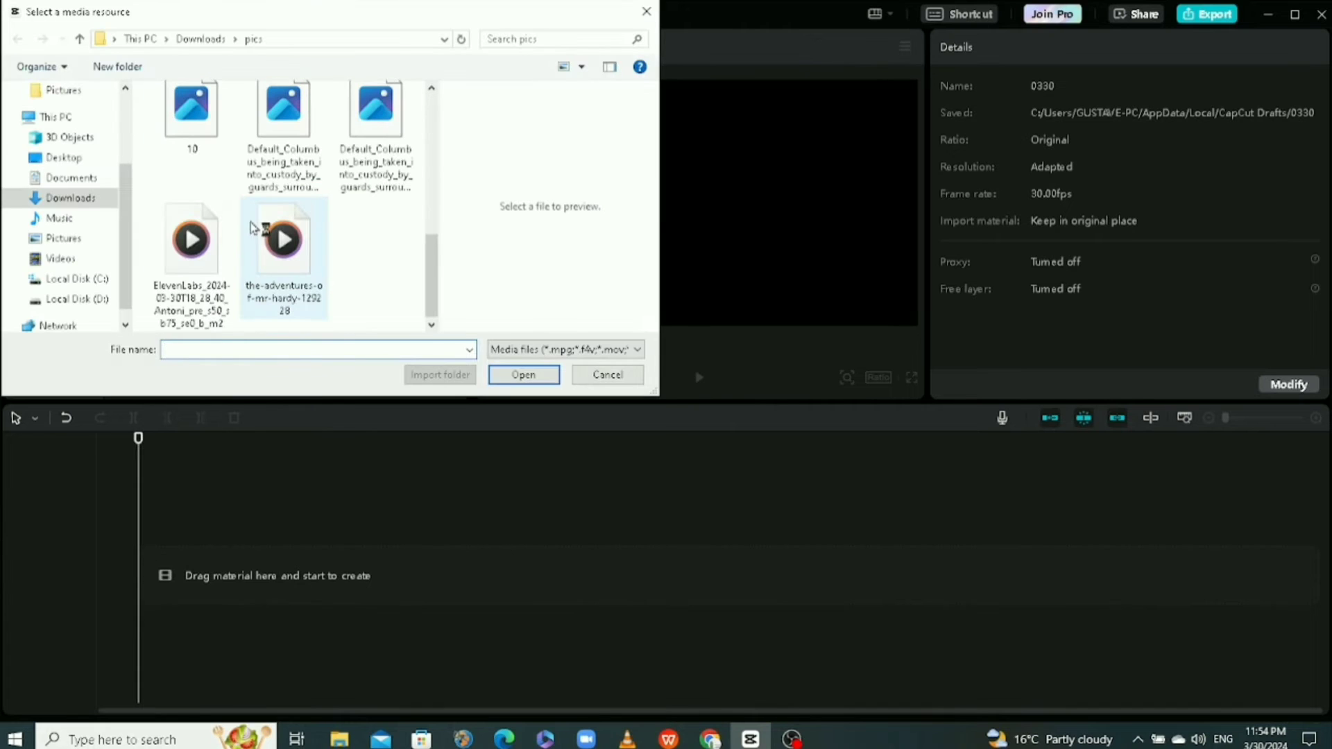
left_click(291, 277)
left_click(506, 376)
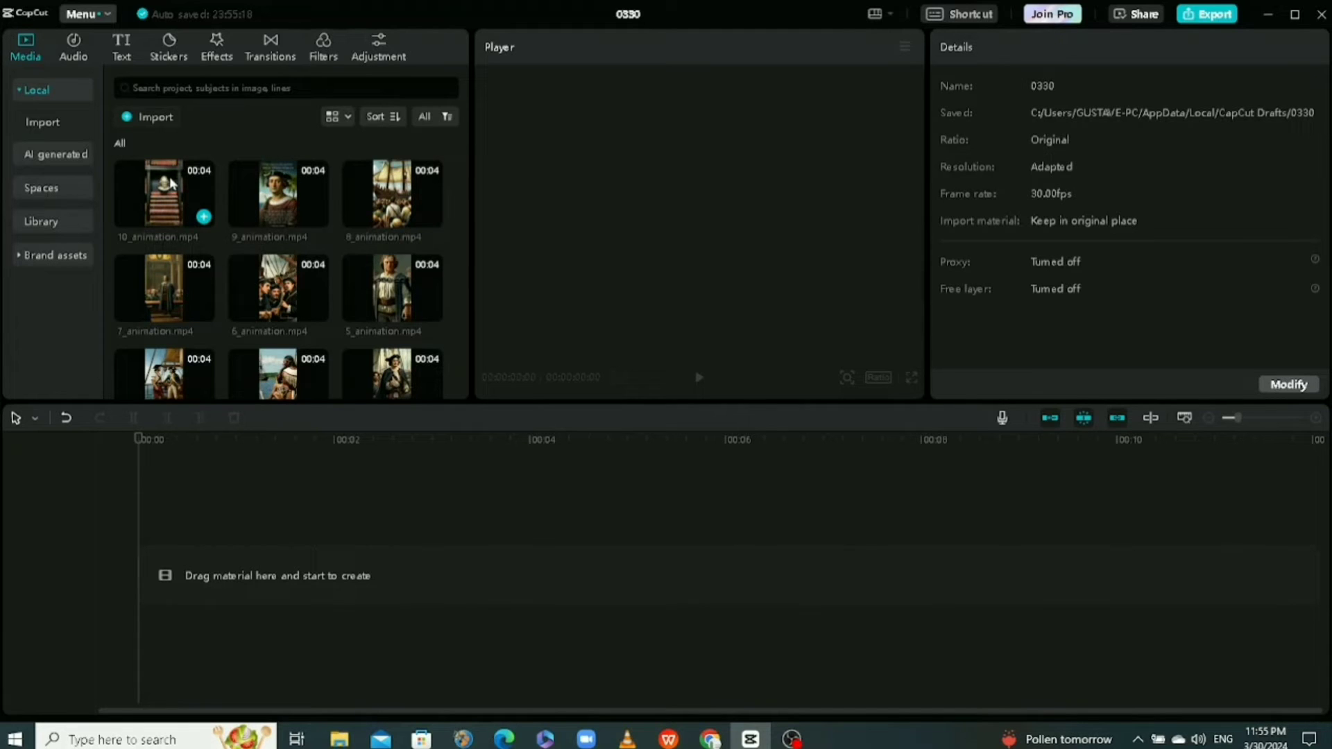
Place 10_animation.mp4 on the timeline and insert 9_animation.mp4 and 8_animation.mp4 one after another at the very start.
left_click_drag(170, 183, 150, 596)
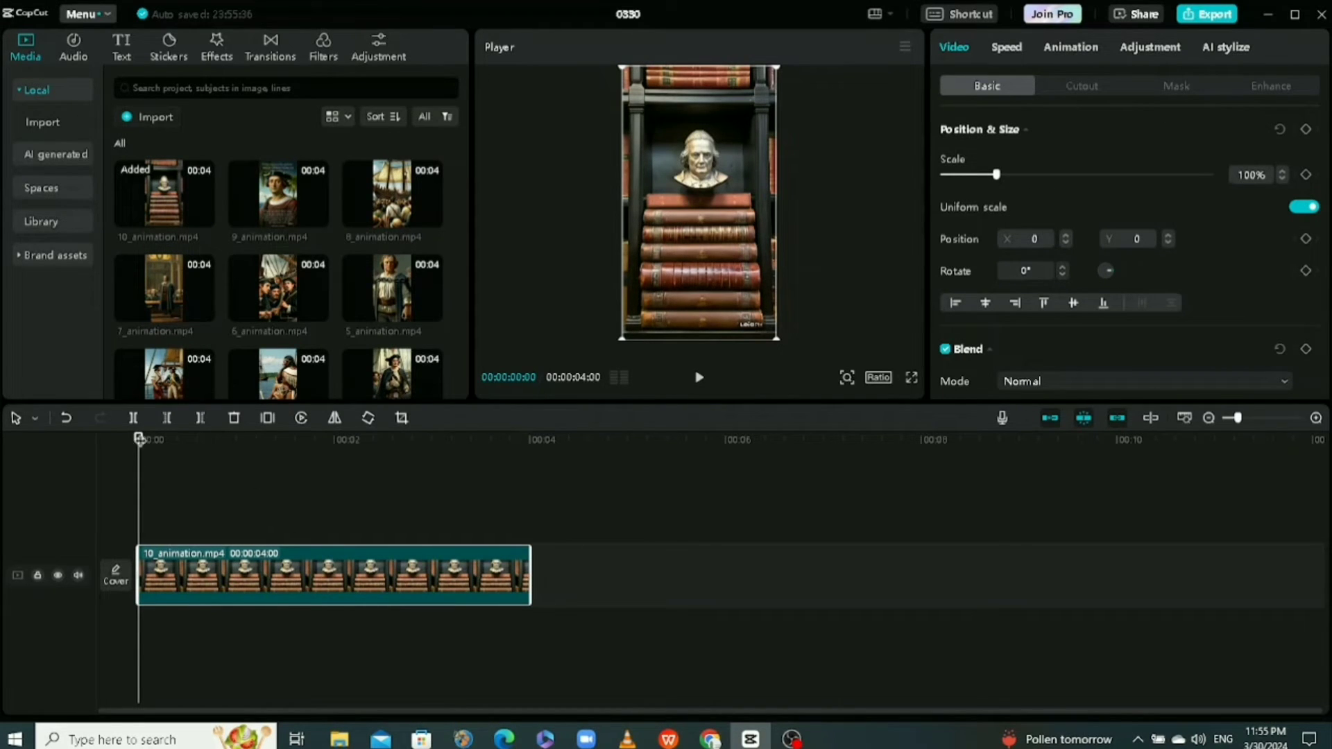
left_click_drag(139, 438, 177, 440)
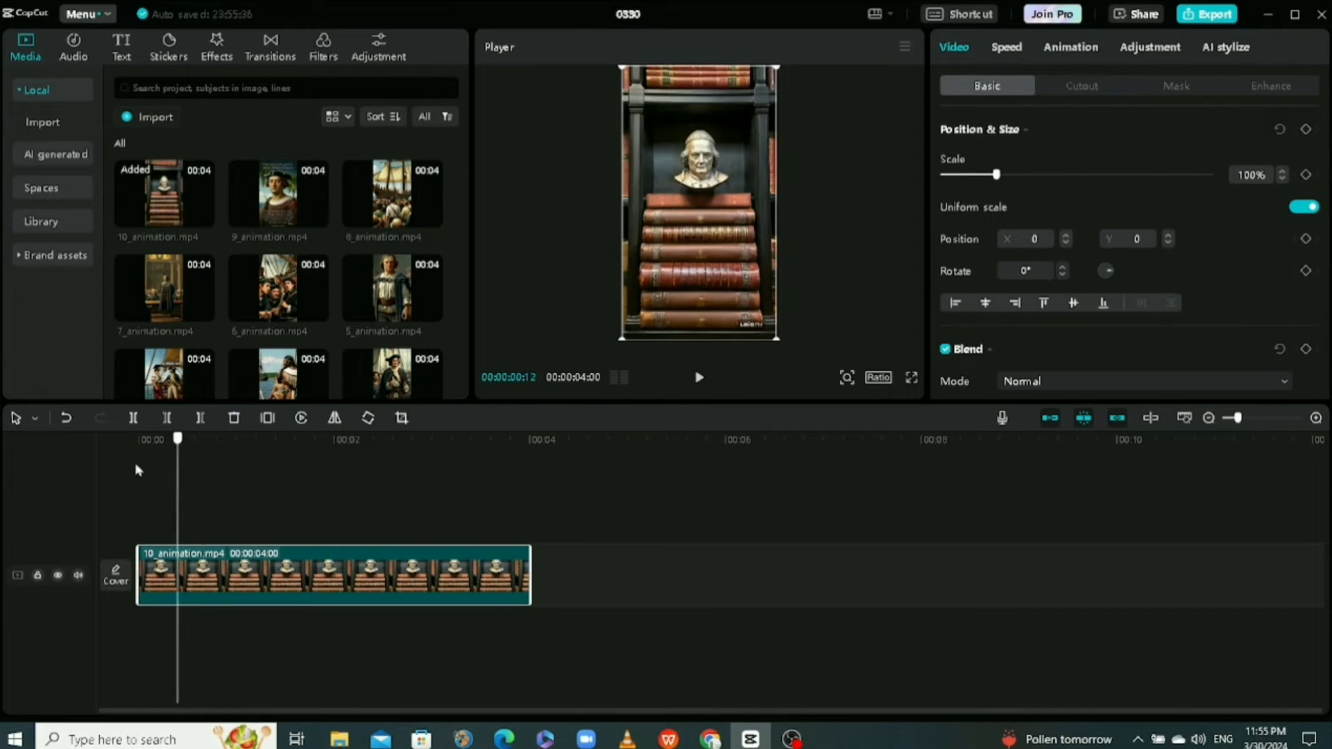
left_click(138, 470)
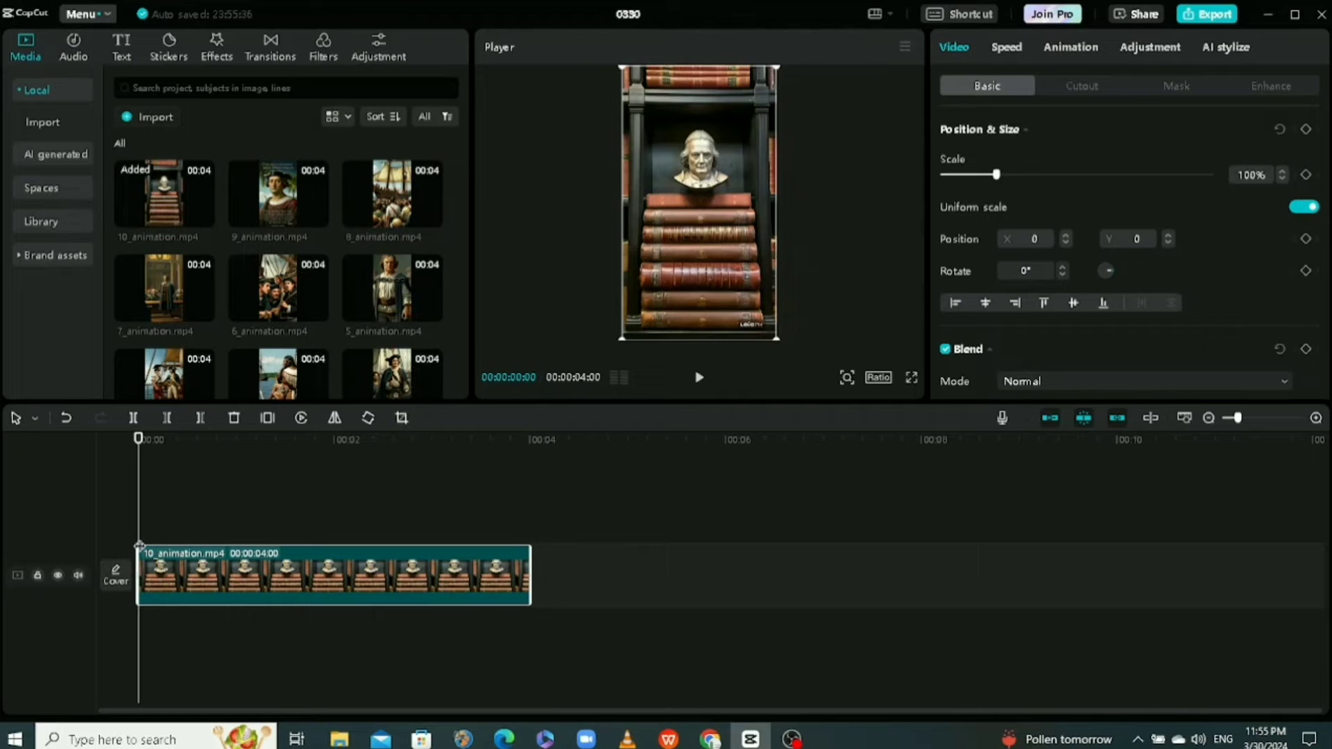
left_click_drag(270, 206, 134, 582)
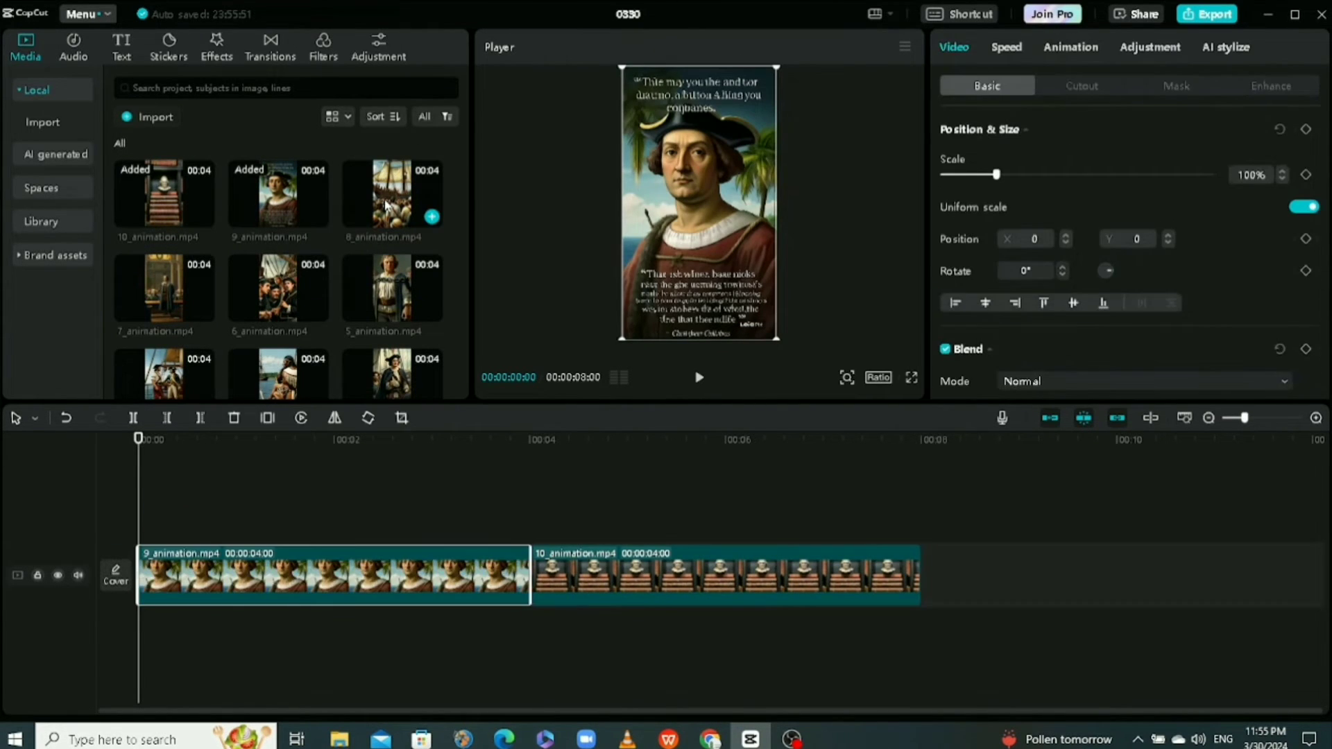
left_click_drag(392, 198, 139, 579)
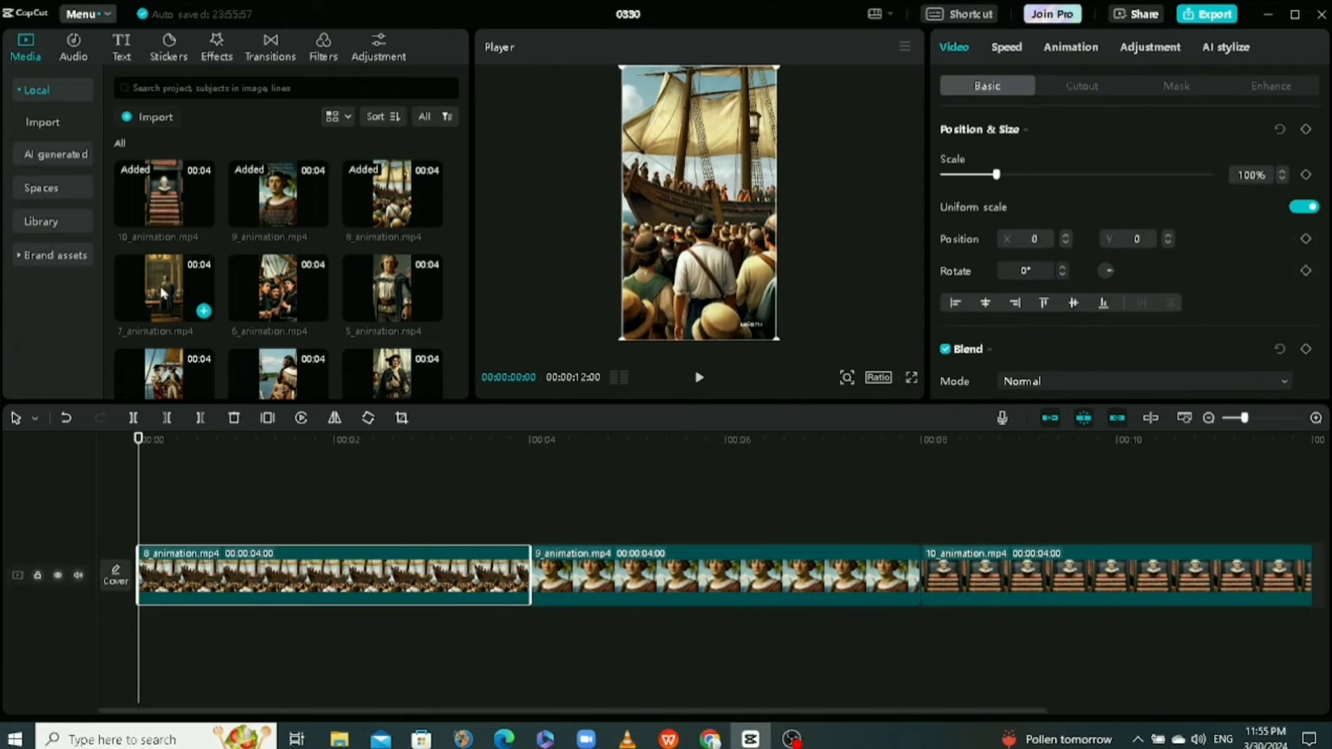
Insert 7_animation.mp4 down to 1_animation.mp4 at the timeline start so the ten clips run in order from 1 to 10.
left_click_drag(166, 288, 142, 576)
left_click_drag(277, 287, 142, 576)
scroll(278, 278, "down", 2)
left_click_drag(392, 212, 142, 576)
left_click_drag(164, 306, 142, 576)
left_click_drag(278, 305, 142, 575)
left_click_drag(392, 305, 142, 576)
left_click_drag(164, 383, 143, 576)
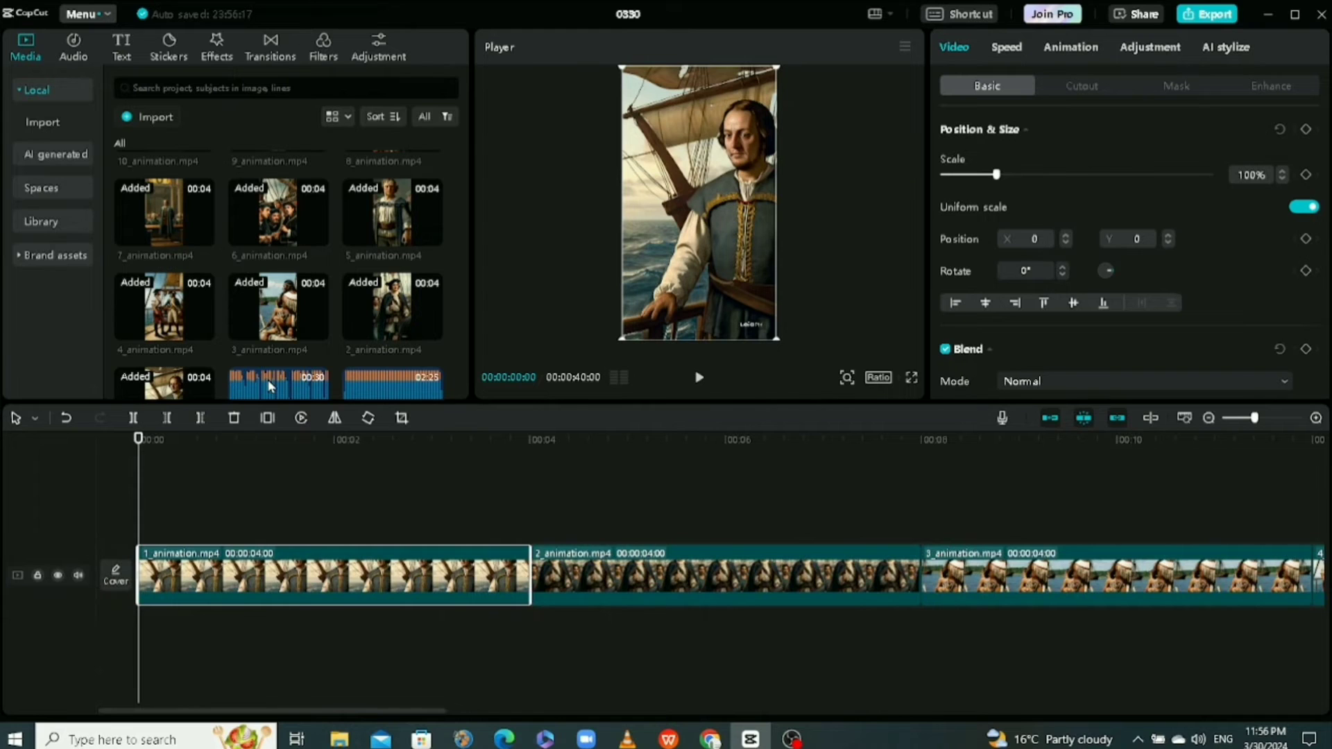
Place the ElevenLabs voiceover on an audio track beneath the clips from 00:00 and check where it ends.
left_click_drag(270, 384, 139, 642)
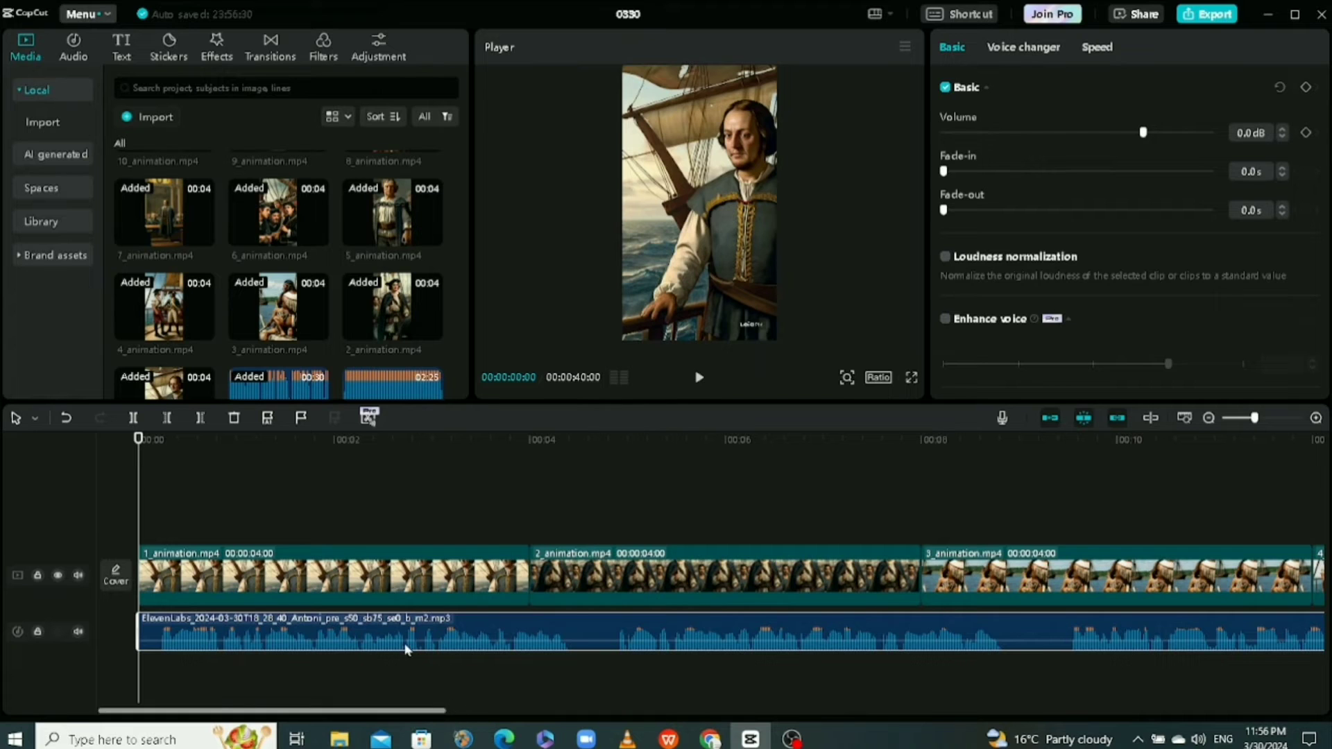
left_click_drag(240, 718, 843, 658)
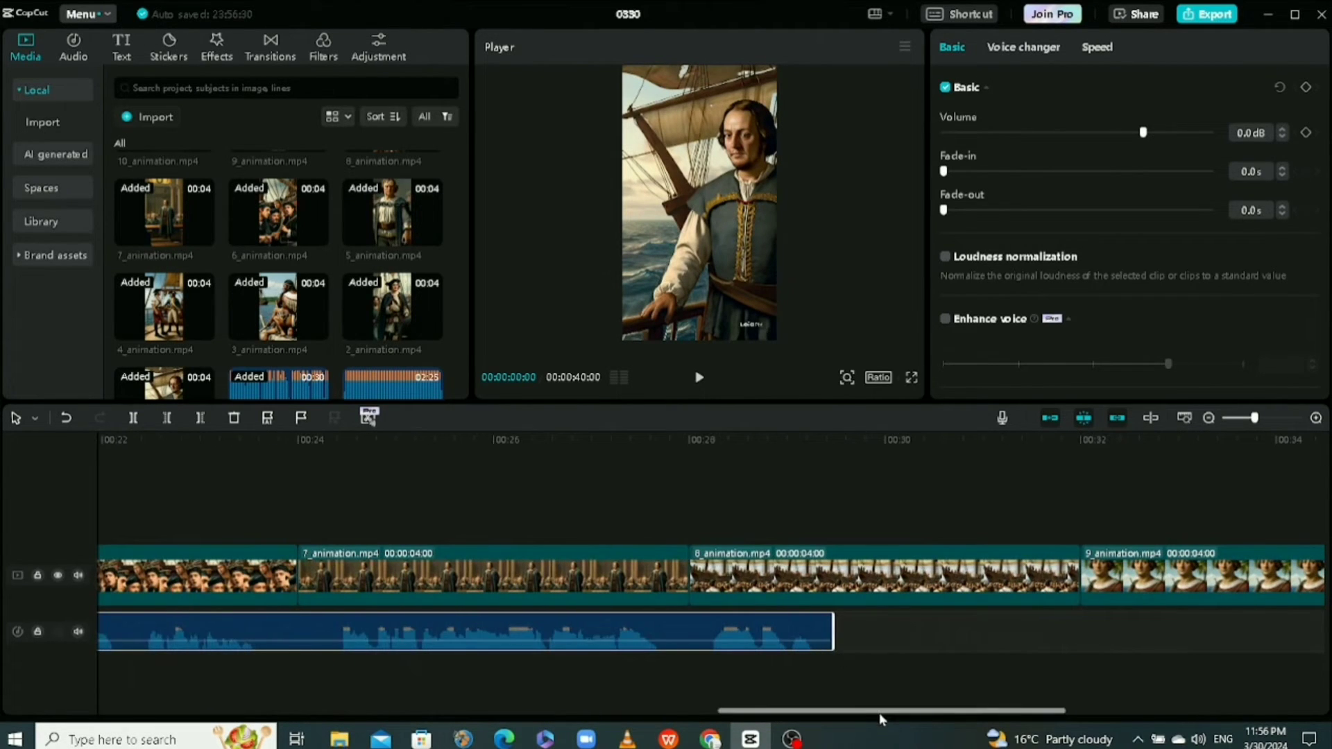
left_click_drag(881, 720, 166, 667)
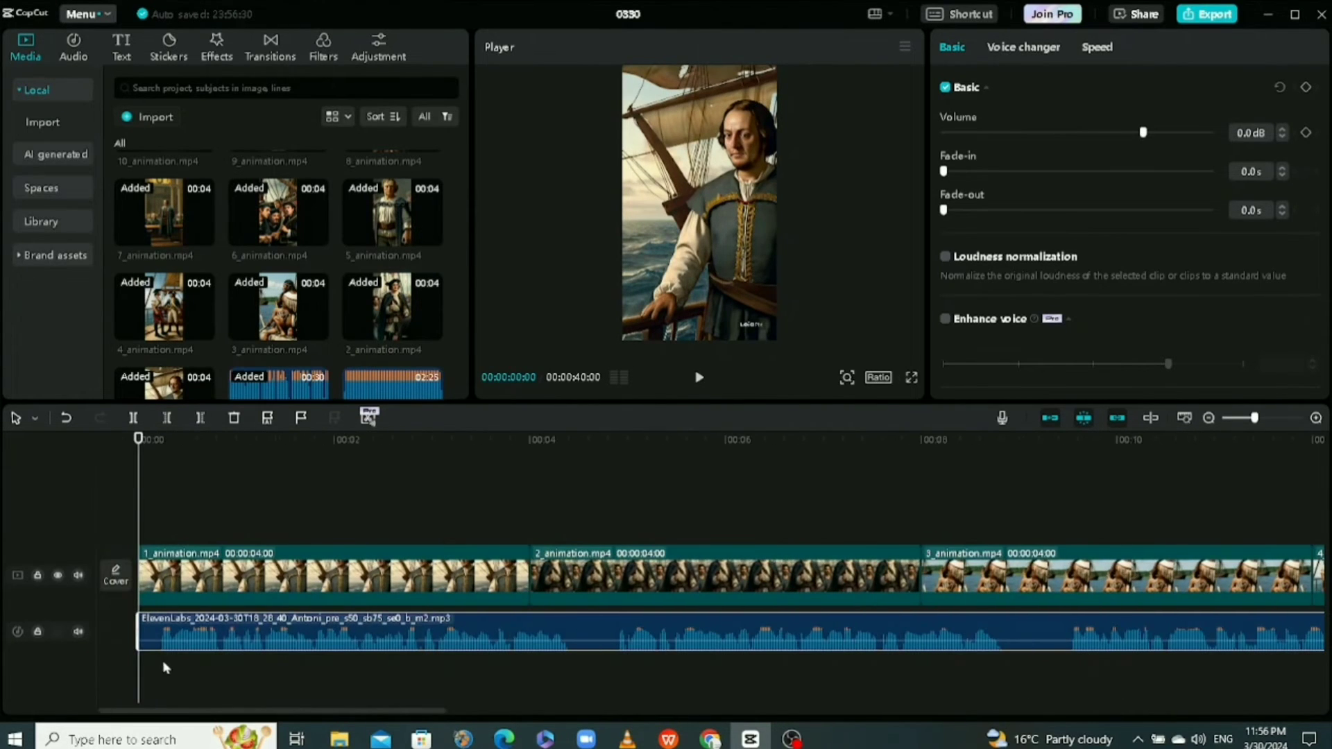
Trim the ends of clips 1_animation through 8_animation to about 3 seconds each.
left_click(338, 569)
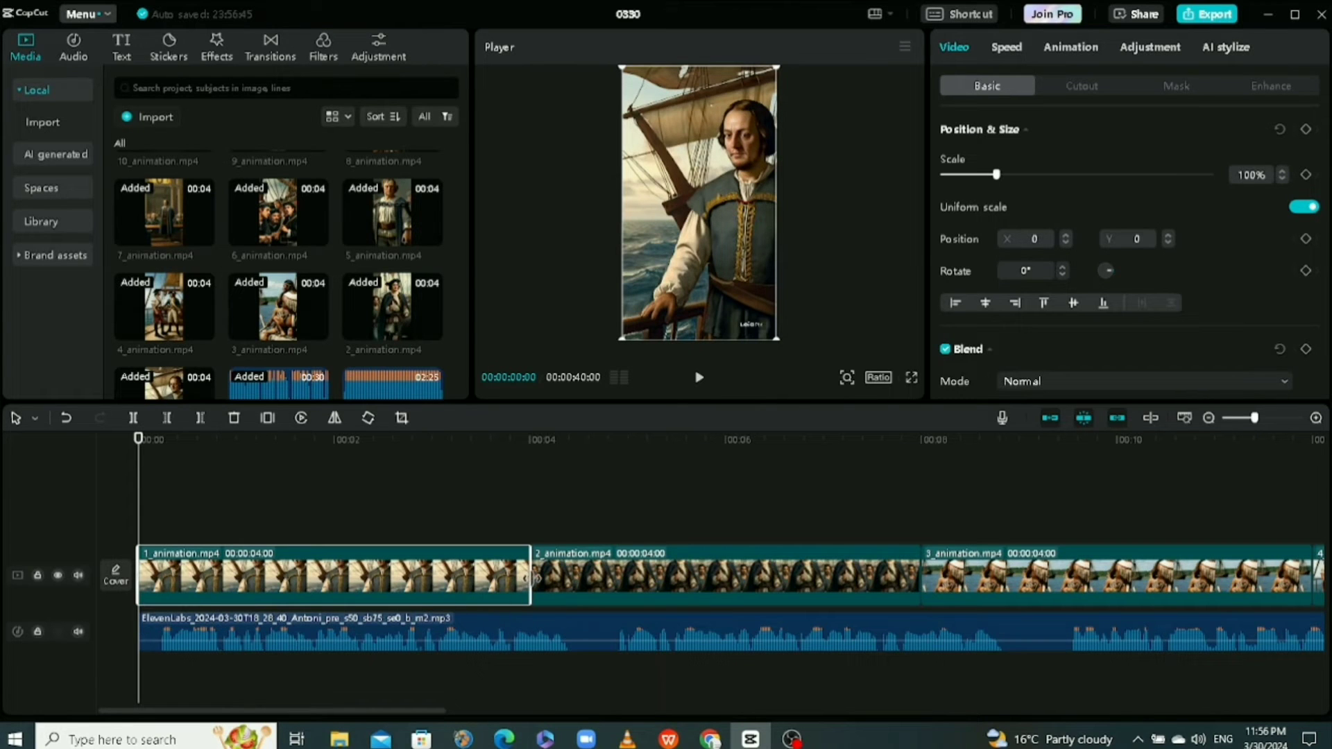
left_click_drag(534, 579, 431, 579)
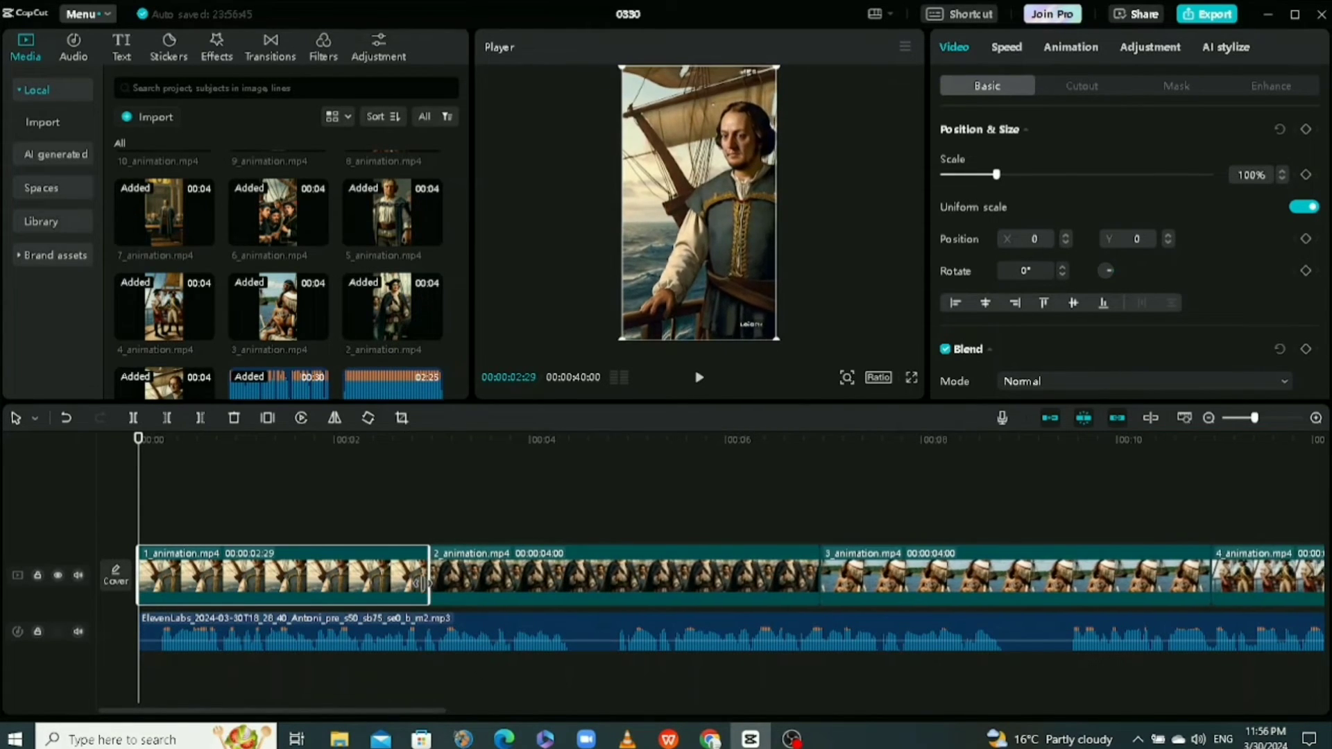
left_click_drag(820, 580, 714, 585)
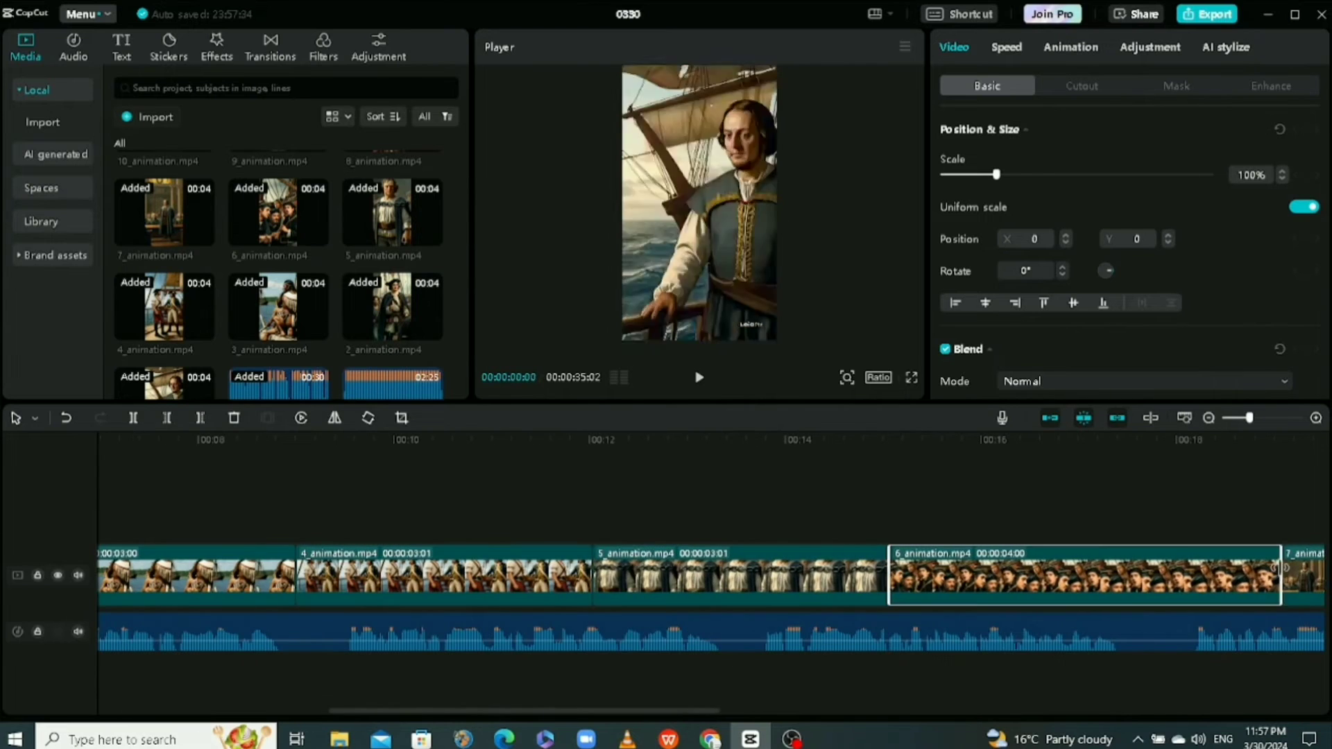
left_click_drag(410, 710, 782, 704)
left_click_drag(1158, 579, 1011, 580)
scroll(764, 576, "right", 5)
left_click_drag(707, 579, 609, 579)
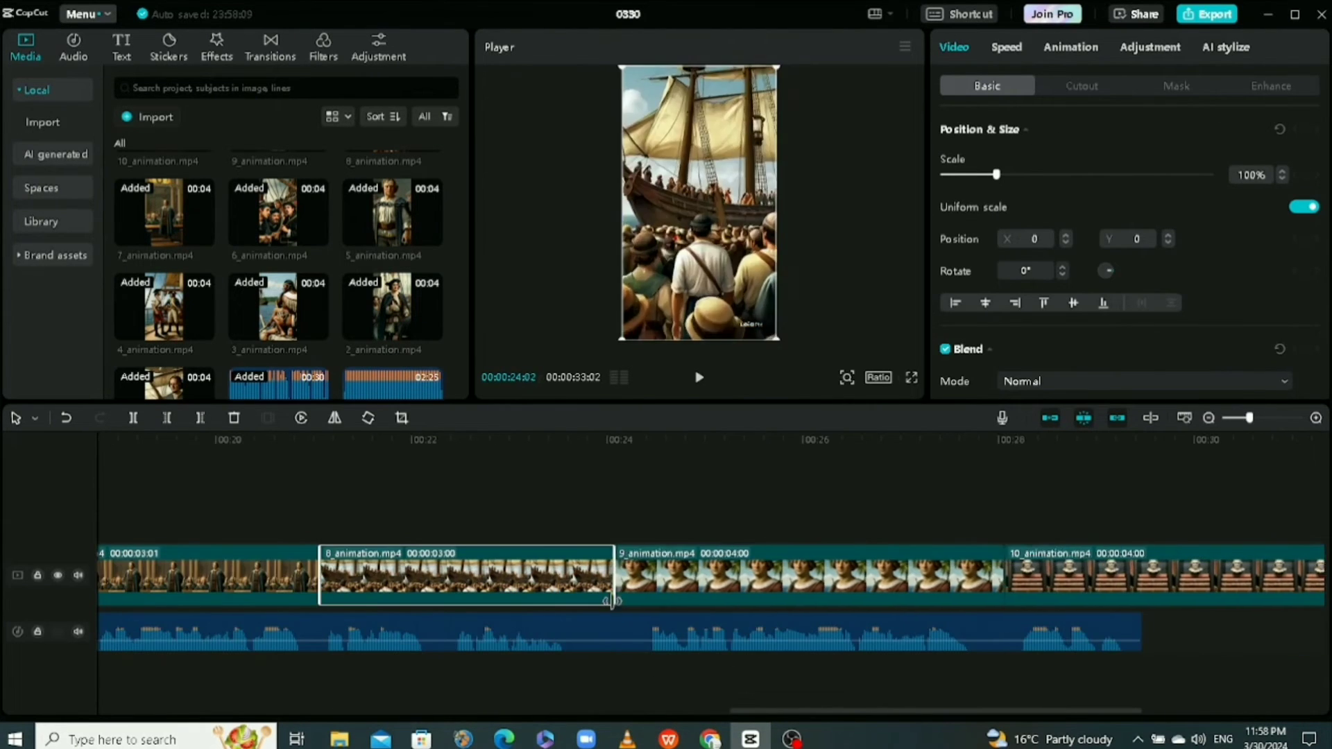
Trim 9_animation.mp4 to about 3 seconds and shorten 10_animation.mp4 to end together with the voiceover.
left_click_drag(1006, 580, 910, 580)
left_click_drag(1297, 575, 1138, 576)
scroll(685, 631, "left", 10)
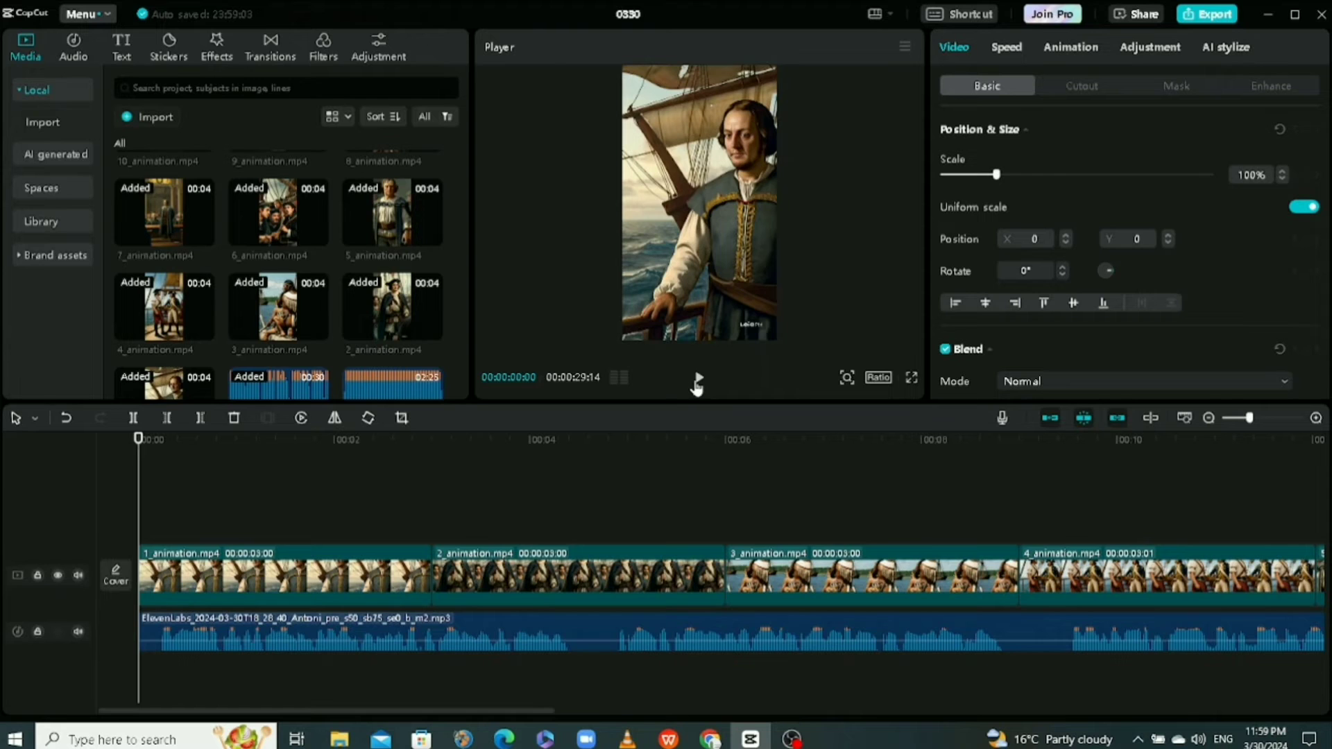
Play the opening seconds of the video with its voiceover and return the playhead to the start.
left_click(698, 382)
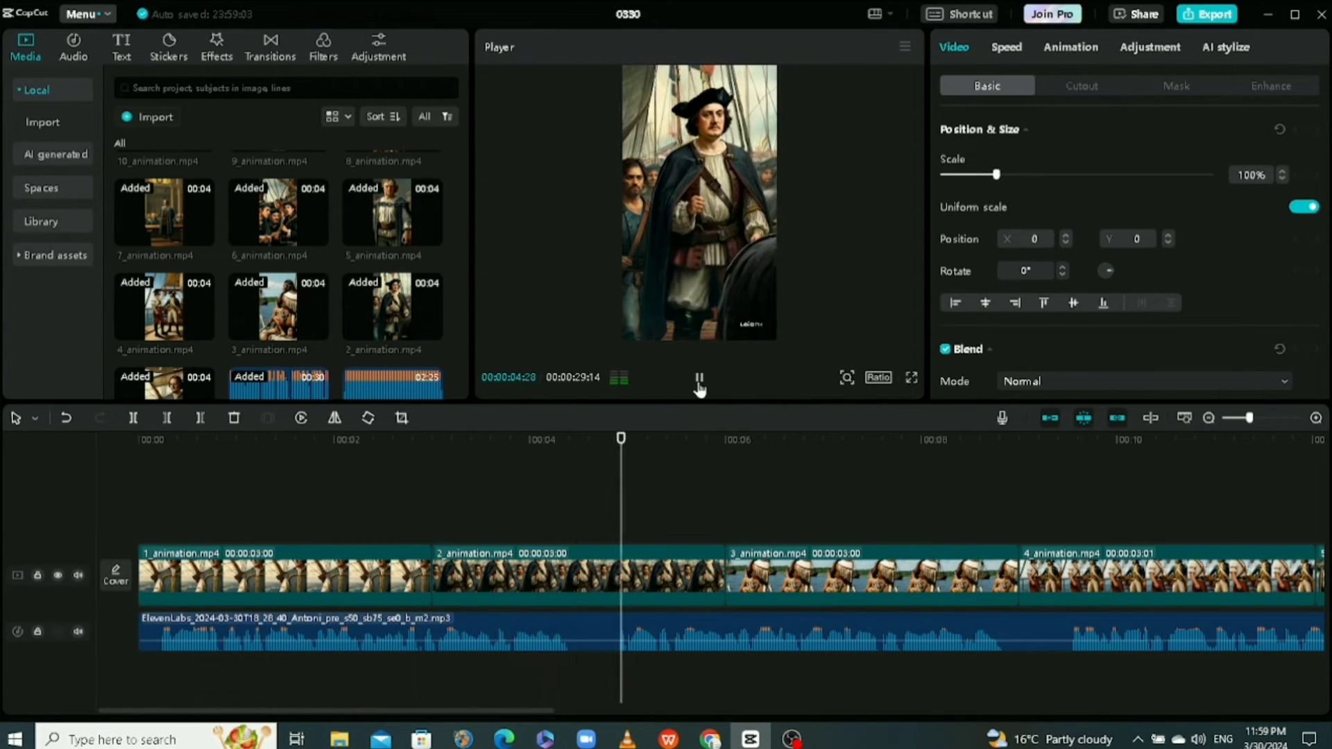
left_click(699, 382)
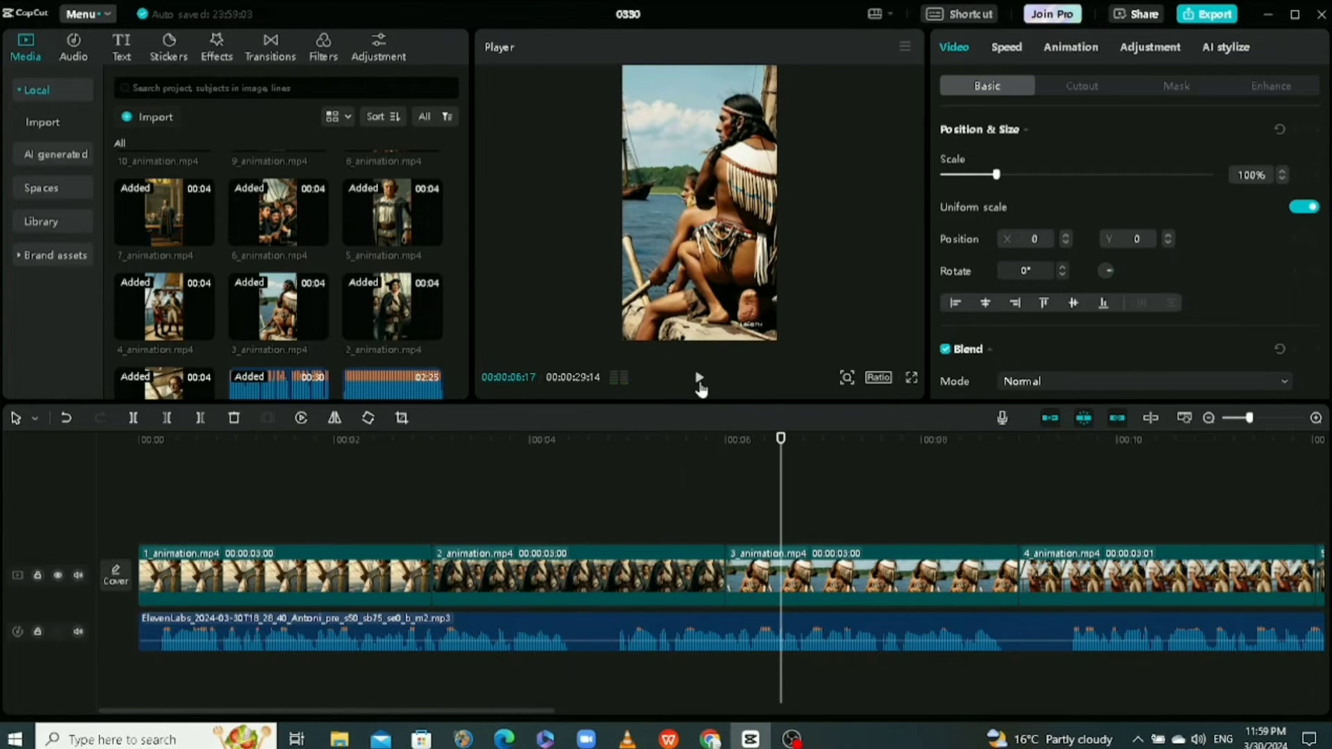
left_click(125, 451)
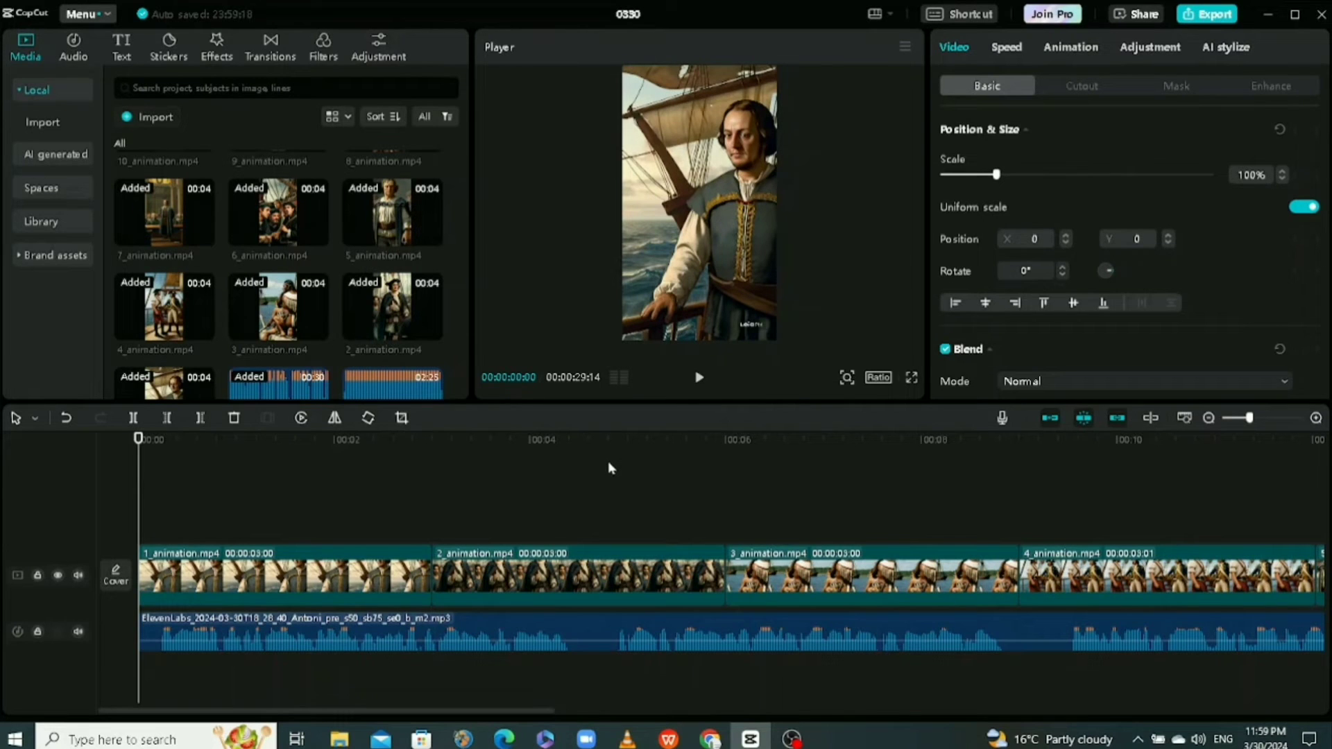
Generate auto captions from the voiceover with English as the source language and no translation.
left_click(119, 49)
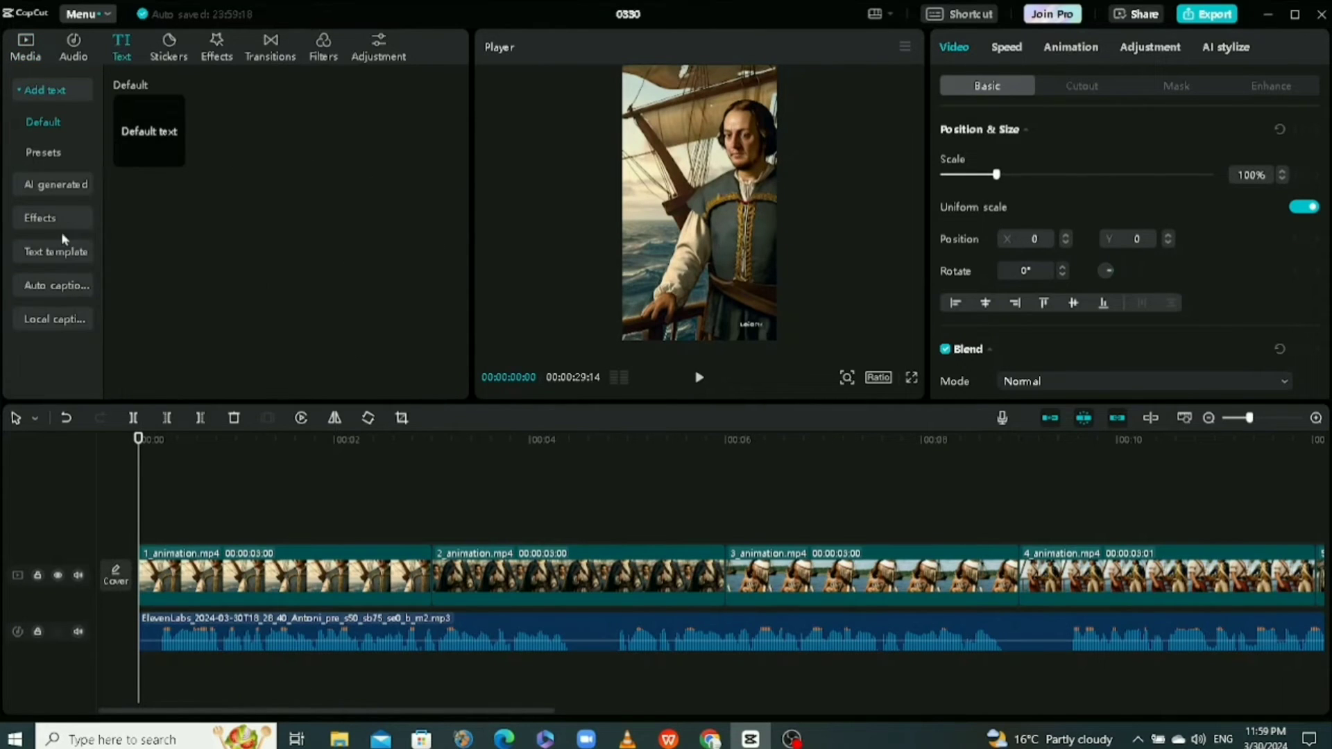
left_click(50, 287)
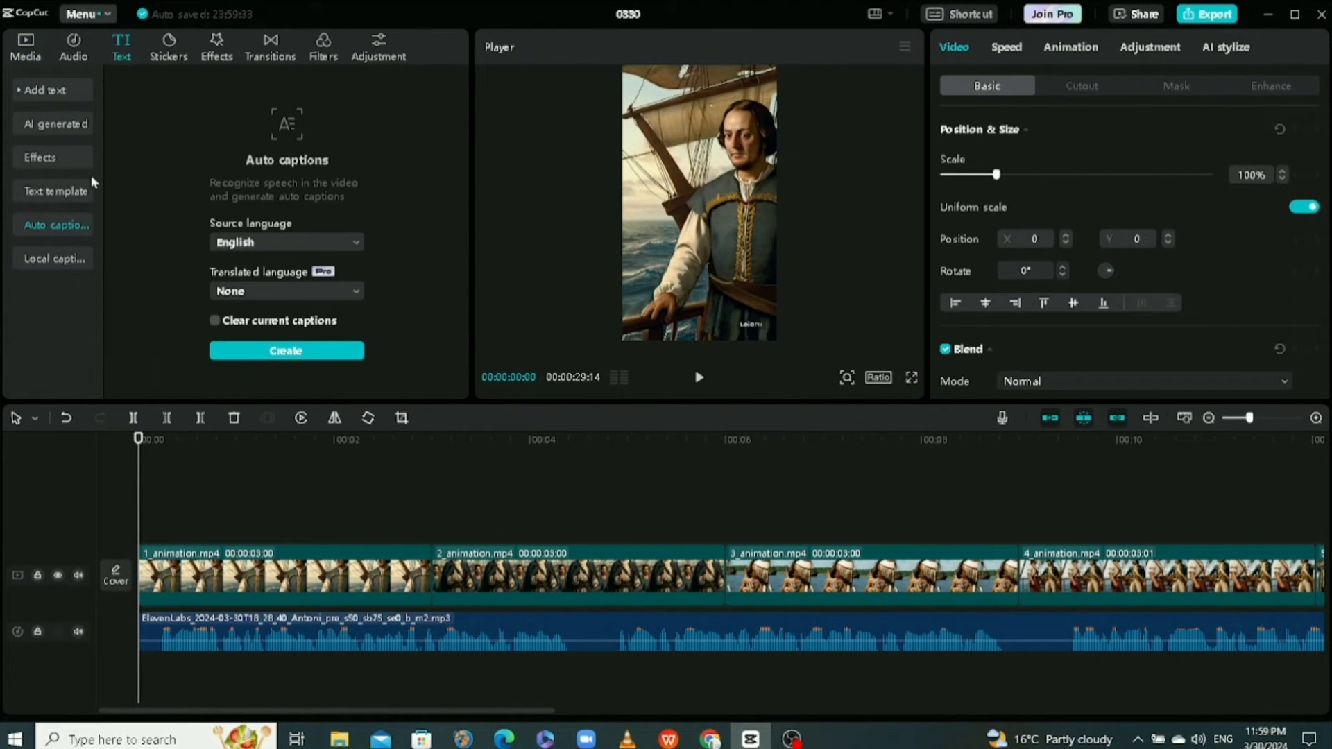
left_click(286, 352)
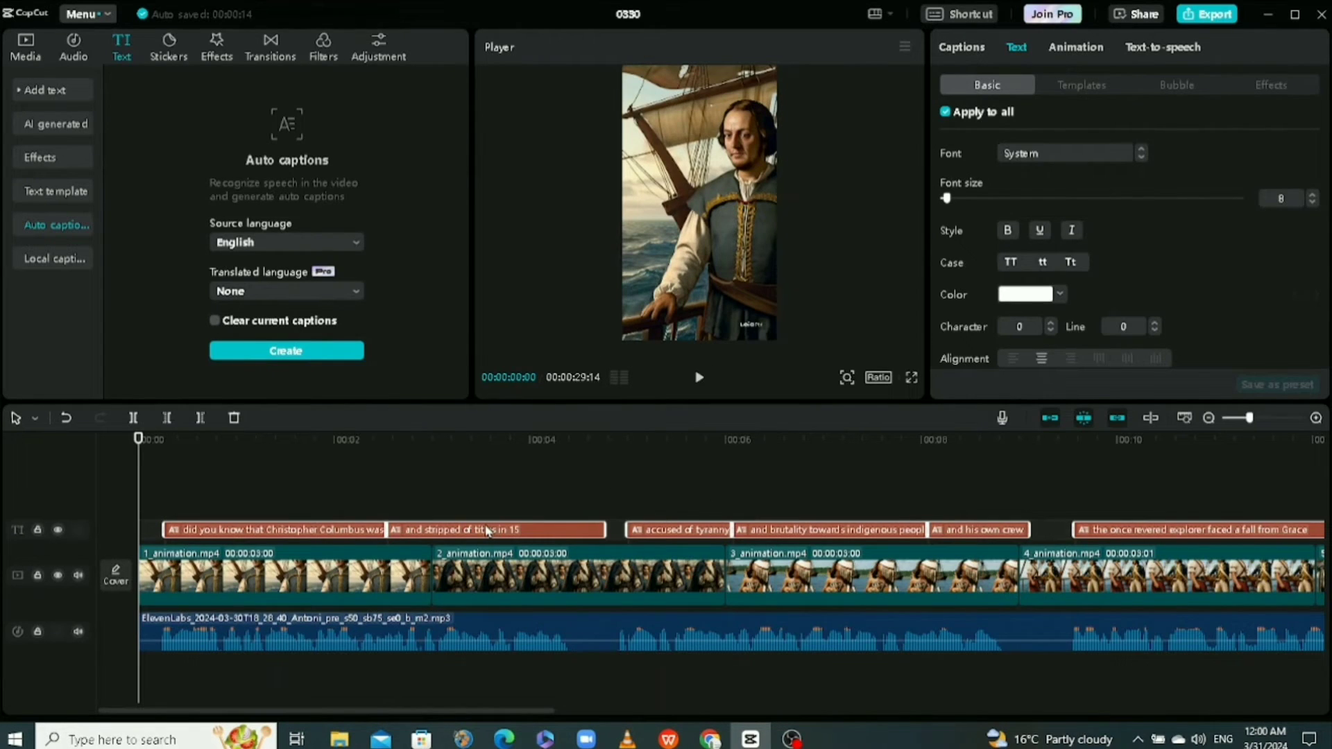
Set the font of all captions to Montserrat Black.
left_click(486, 531)
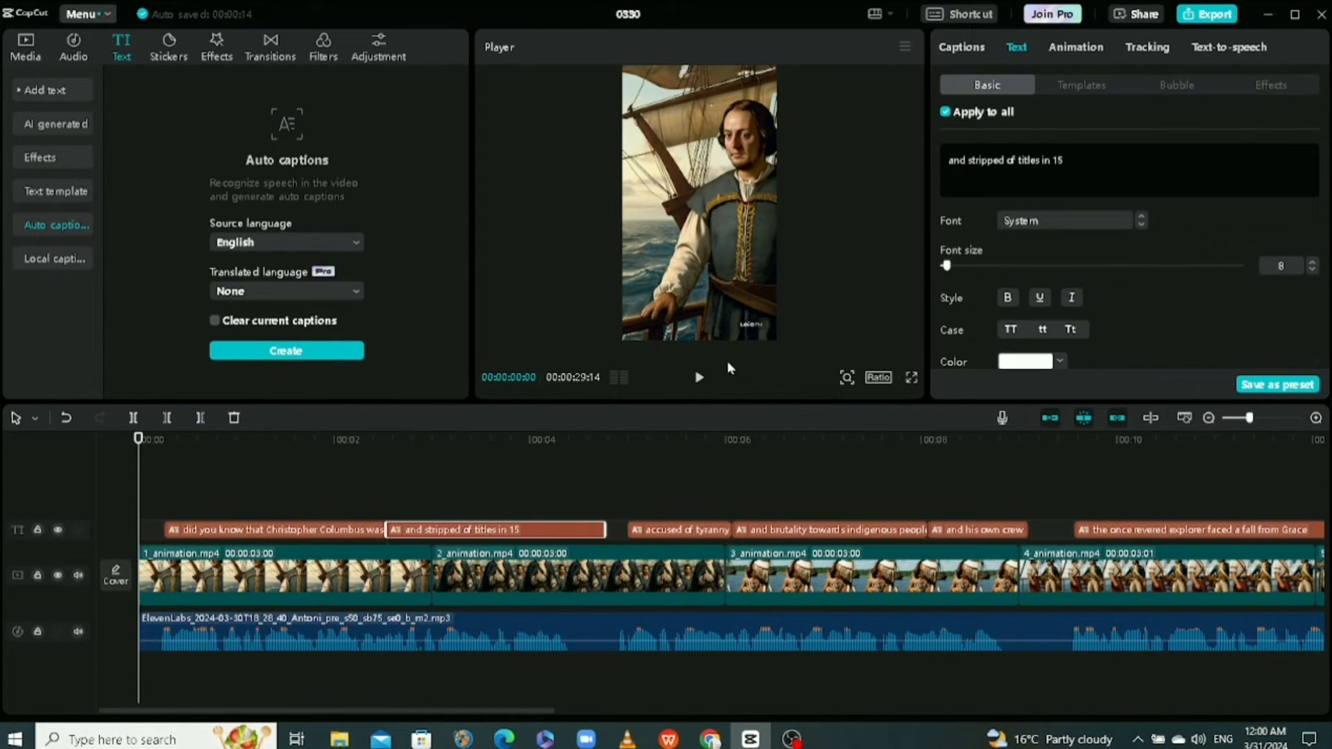
left_click(699, 380)
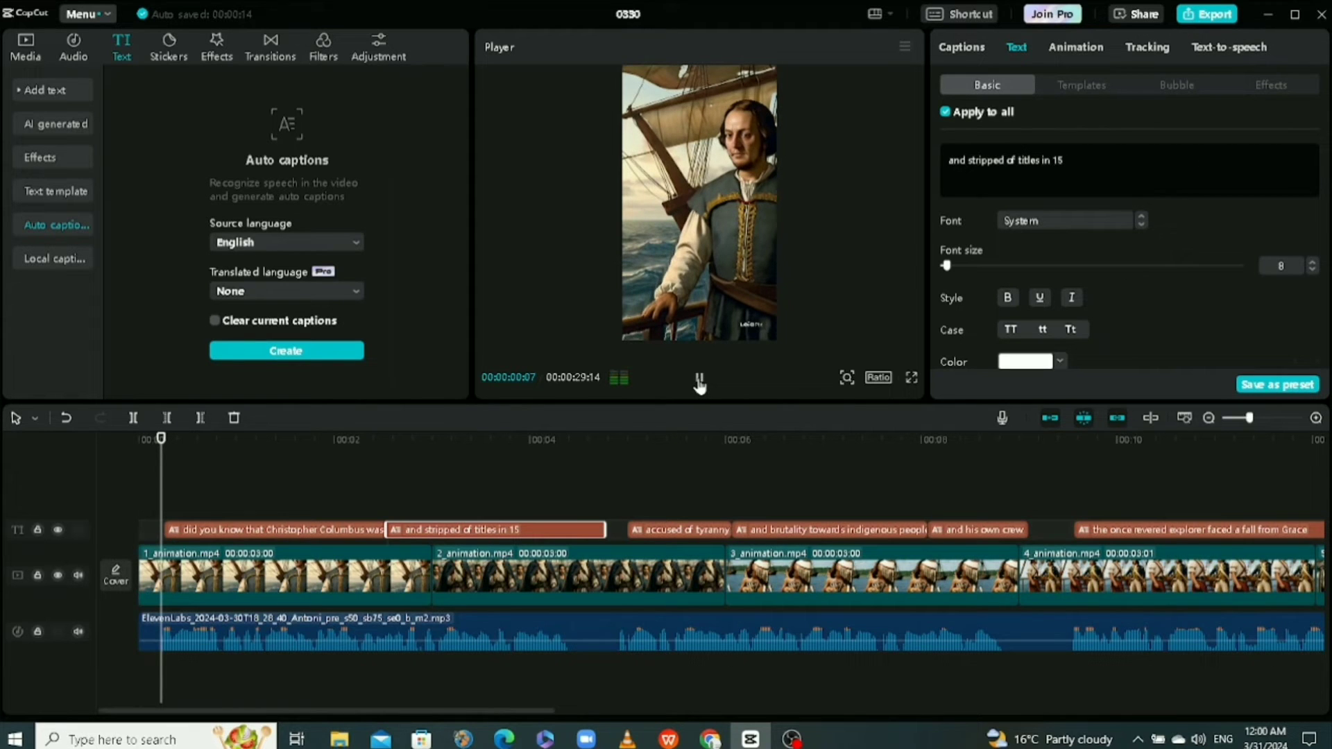
left_click(699, 381)
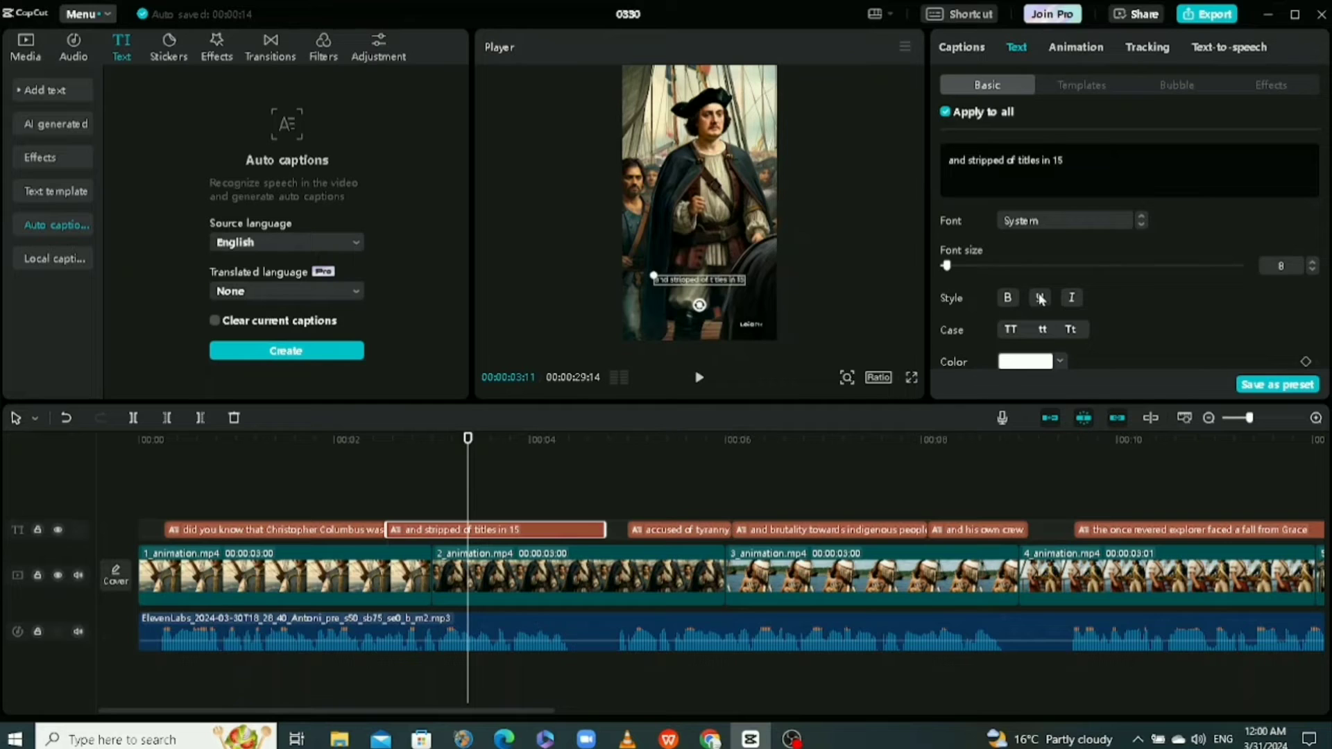
left_click(1141, 223)
scroll(1079, 367, "down", 5)
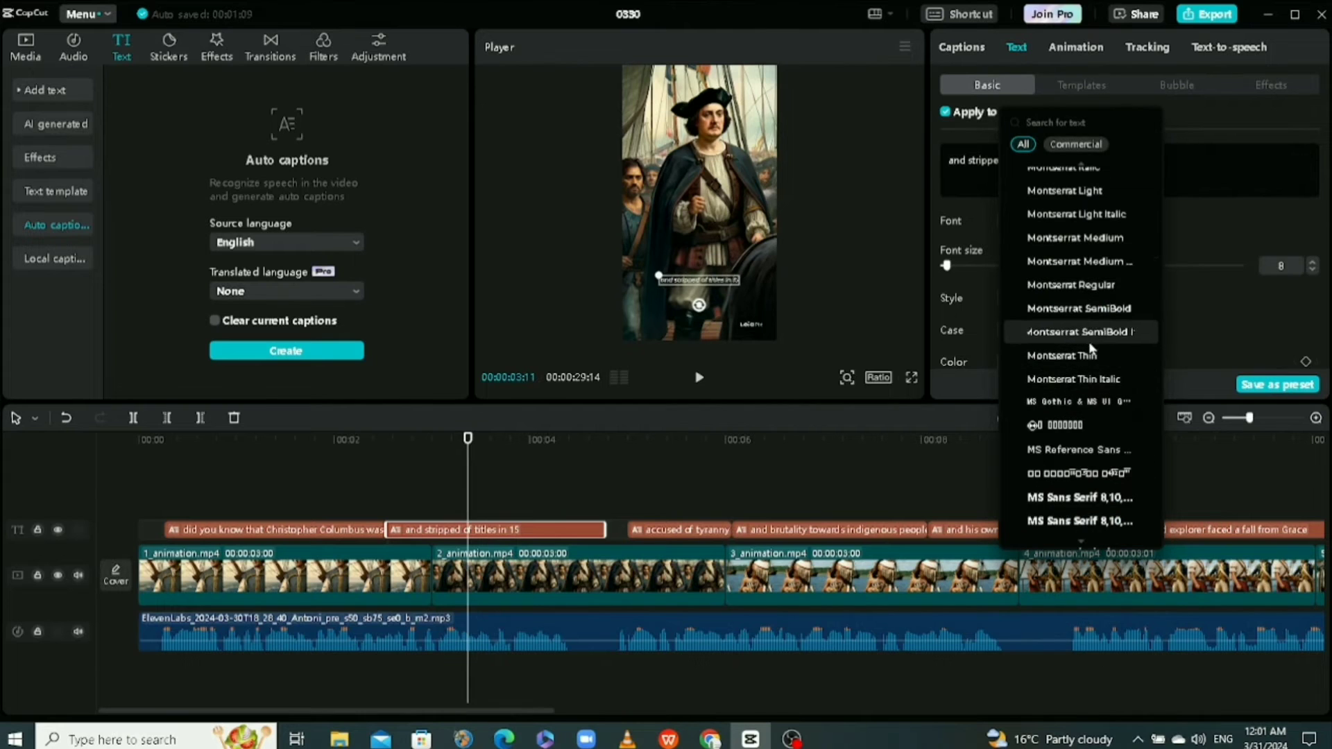
scroll(1091, 348, "up", 3)
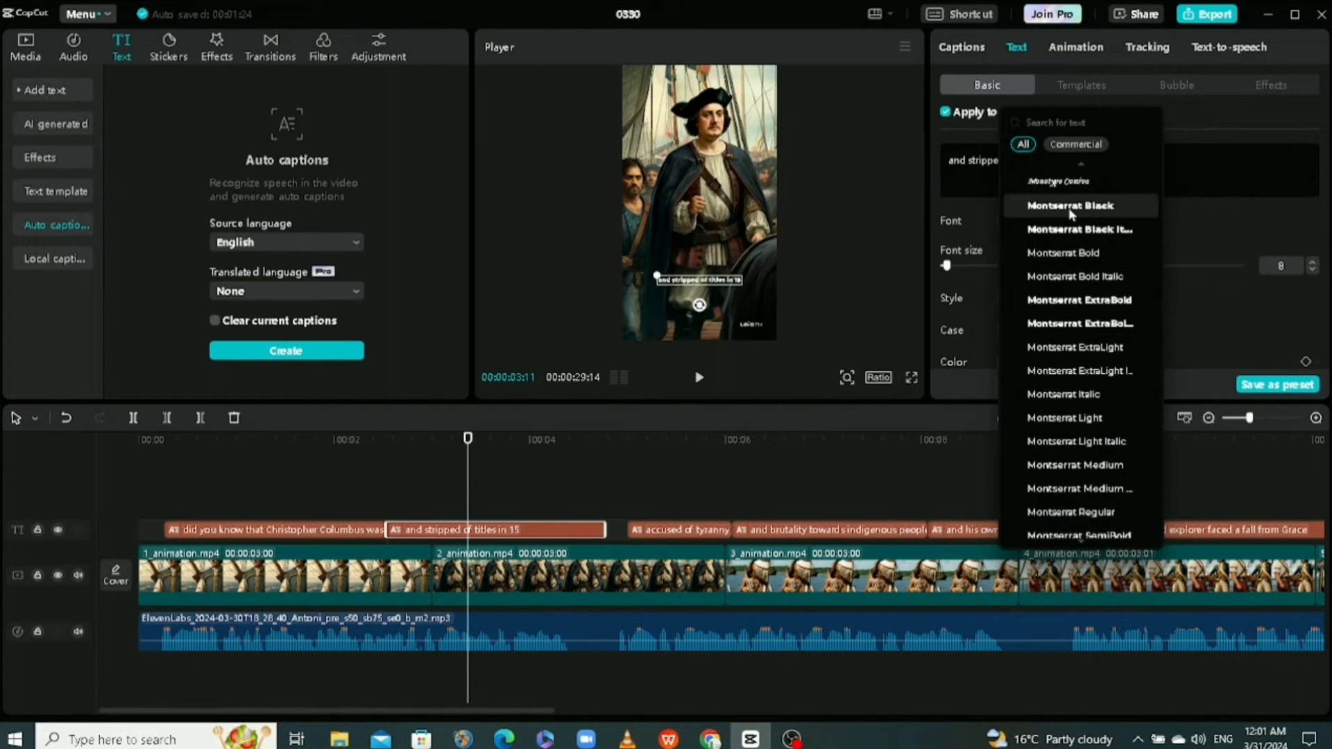
left_click(1072, 207)
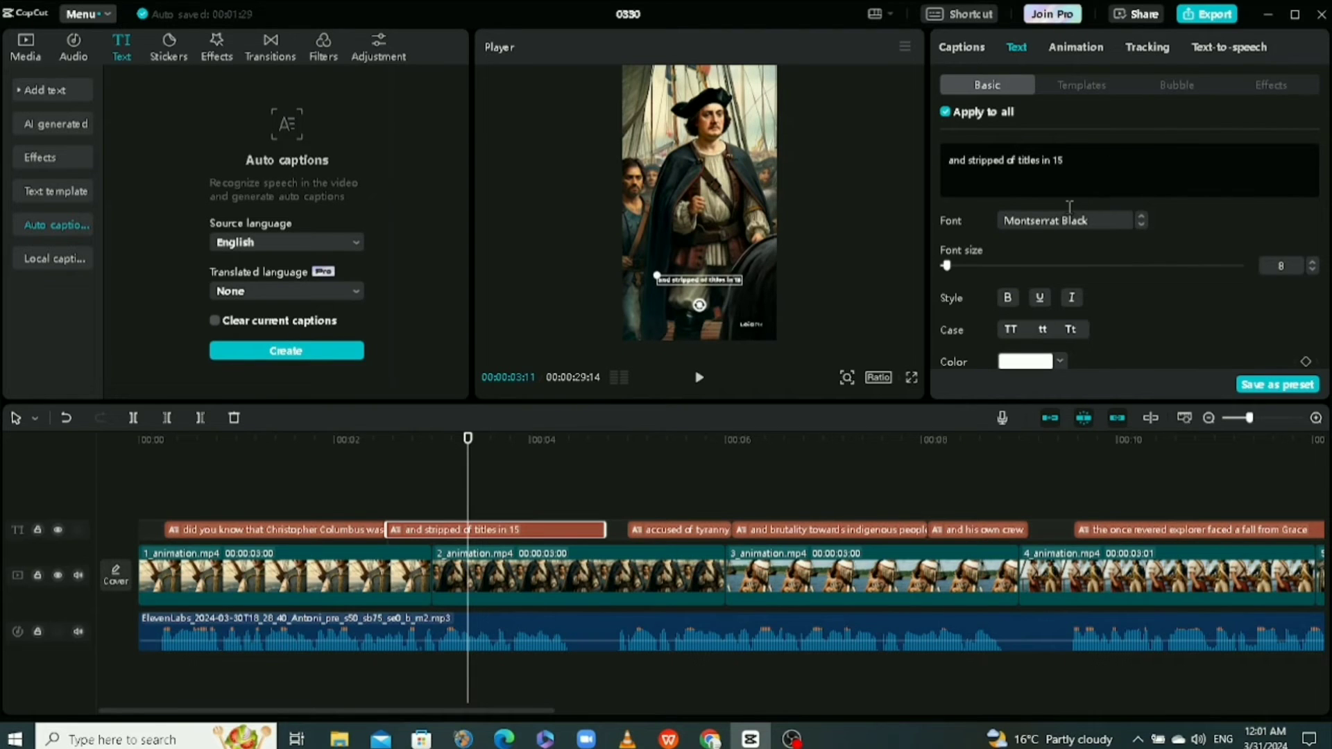
Apply the yellow preset style with black outline to all captions and enlarge them to nearly the width of the frame.
scroll(1086, 328, "down", 5)
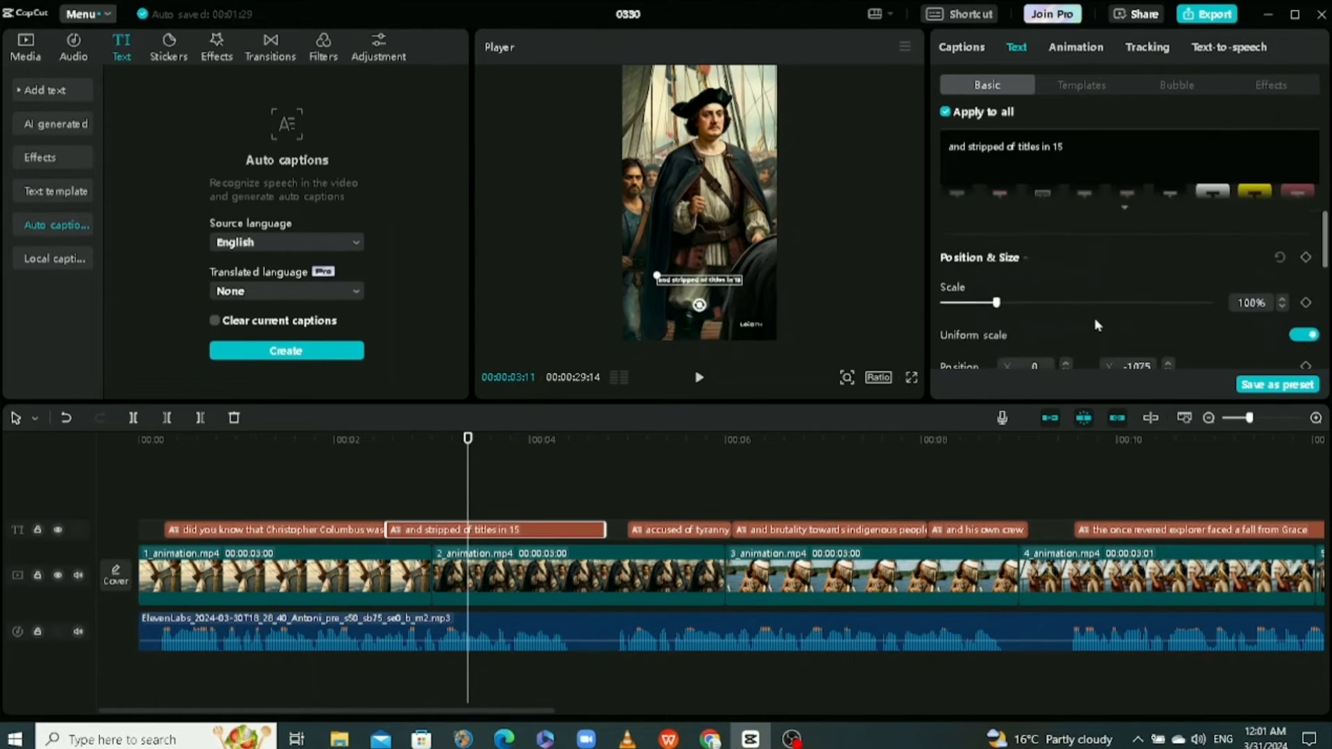
scroll(1117, 292, "up", 5)
scroll(1119, 293, "down", 1)
scroll(1118, 293, "down", 4)
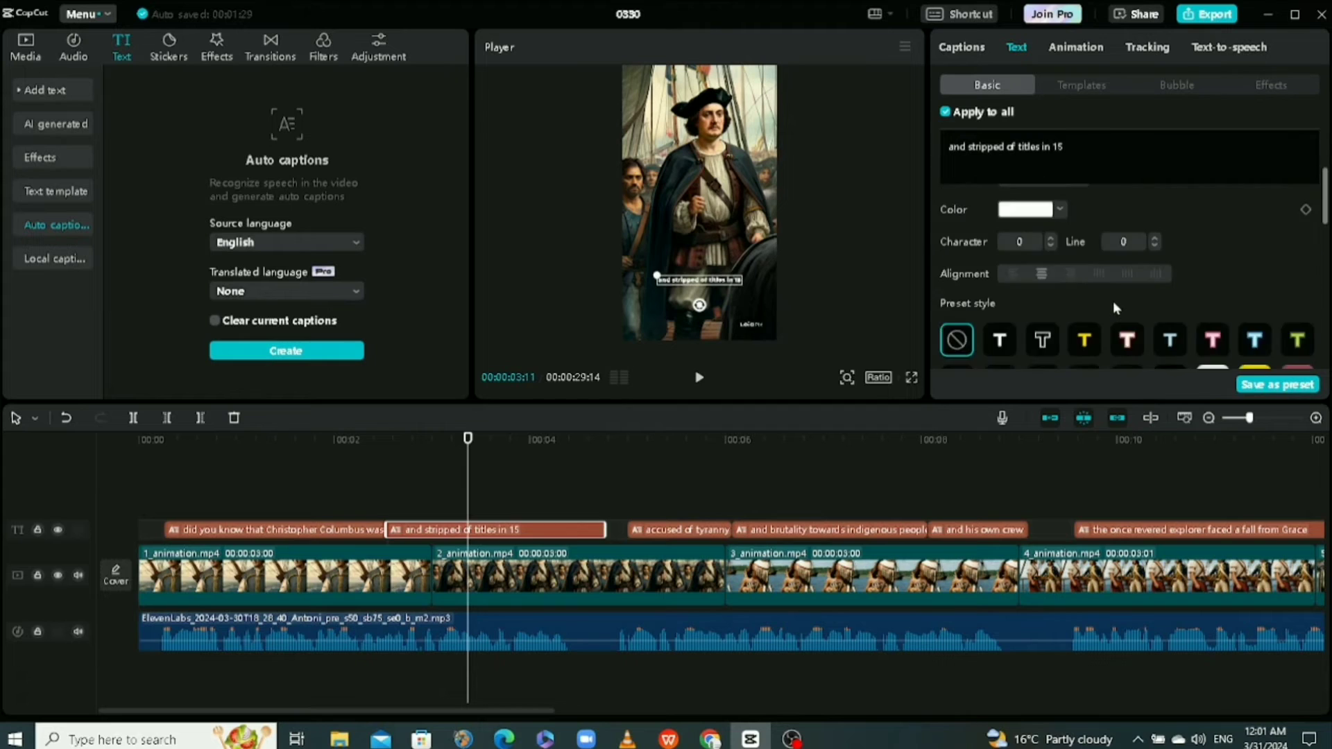
scroll(1125, 316, "up", 2)
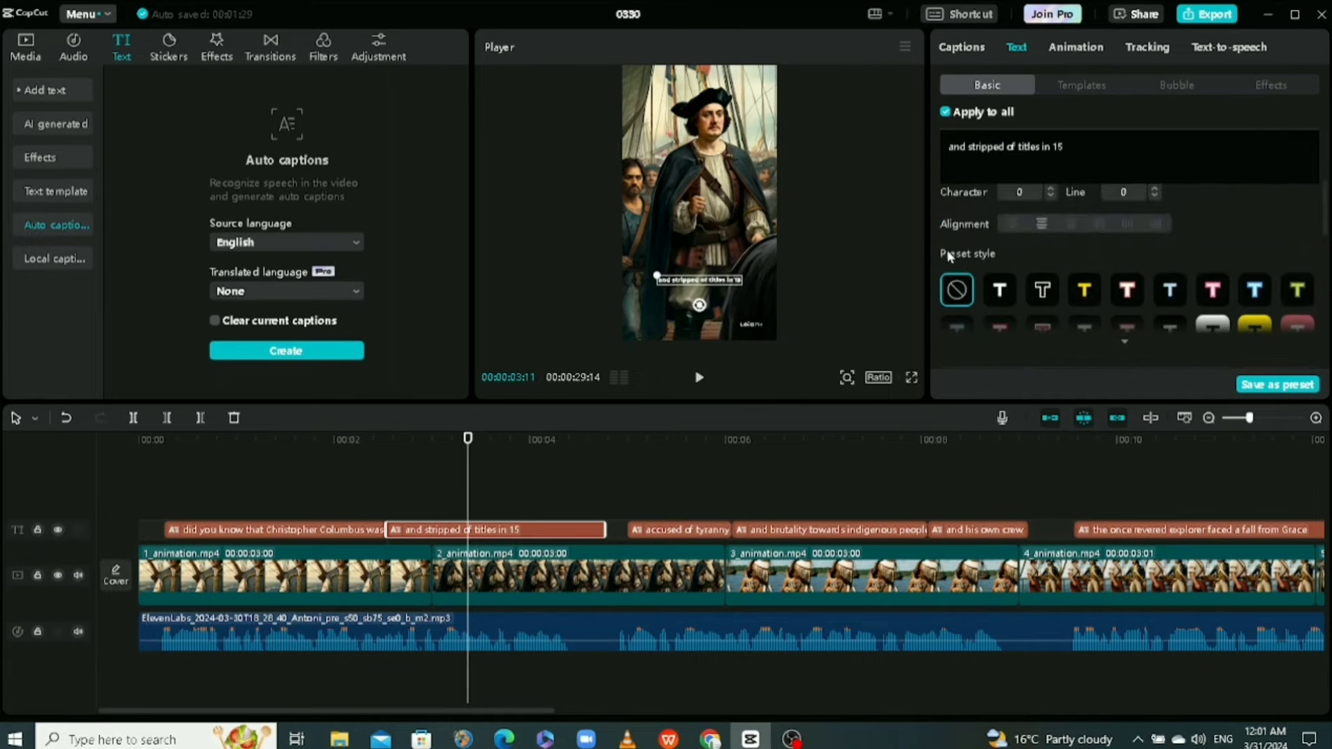
left_click(1085, 291)
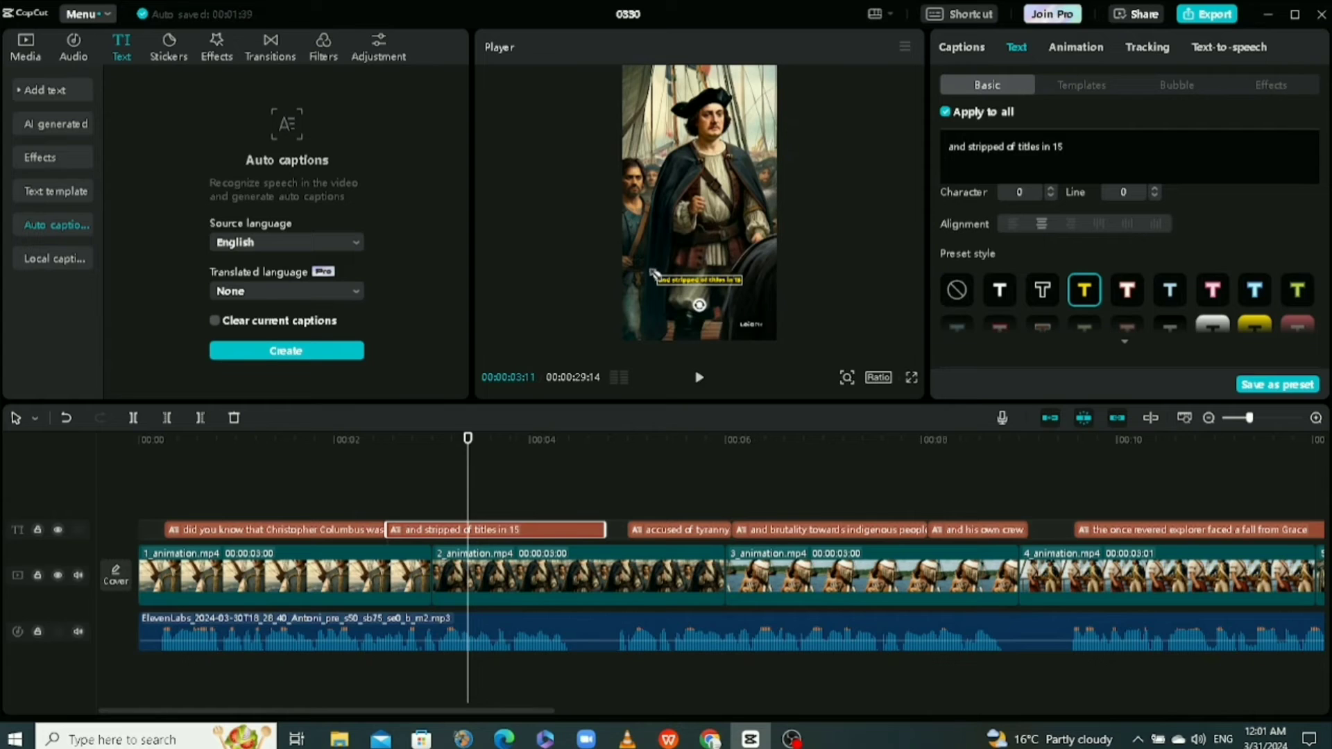
left_click_drag(654, 273, 624, 248)
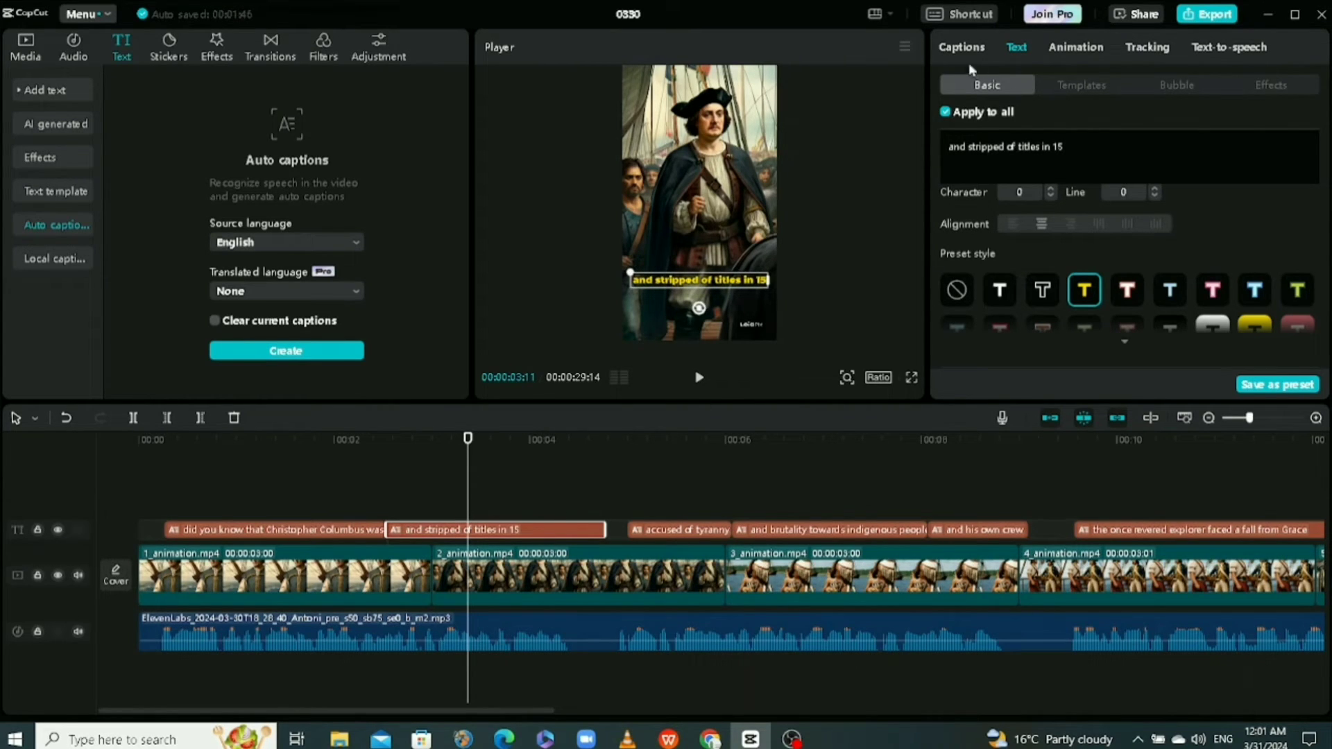
Split the first caption into "did you know that", "Christopher Columbus" and "was arrested".
left_click(962, 50)
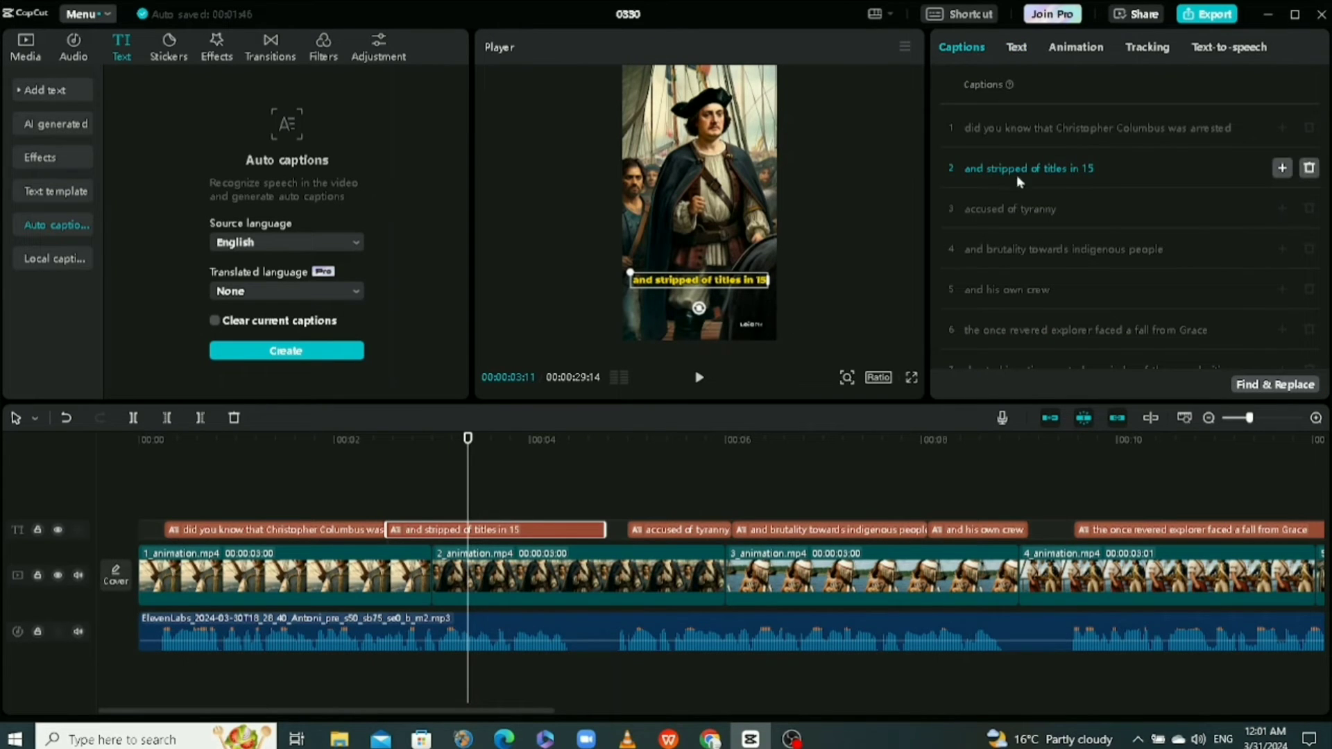
left_click(1055, 125)
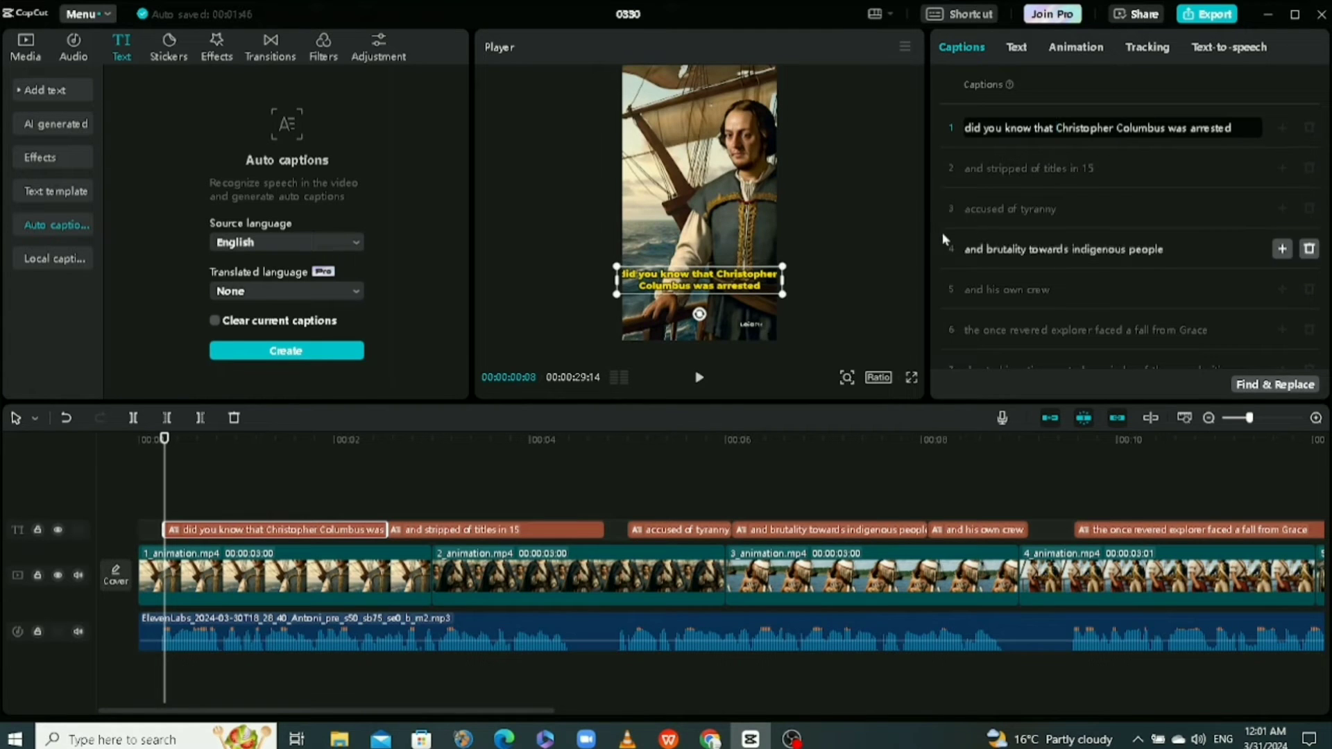
key("Return")
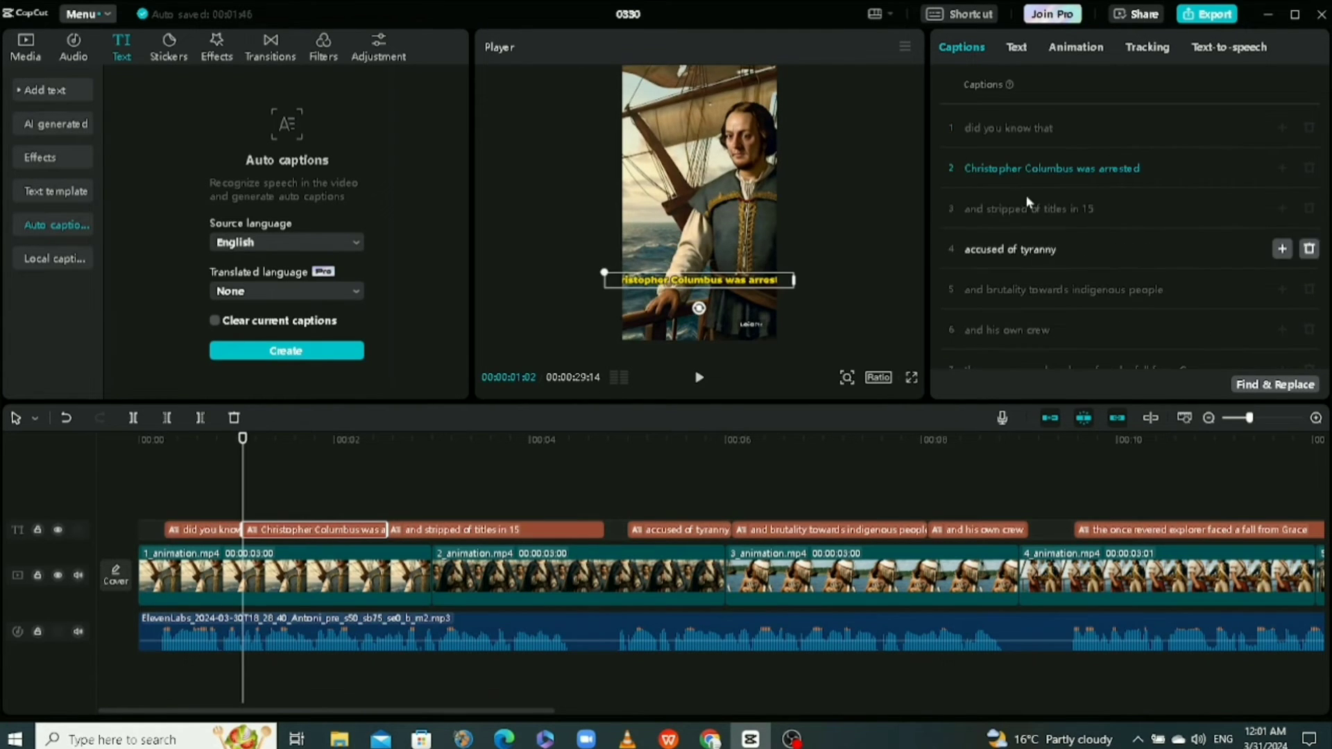
left_click(1077, 169)
key("Return")
Split the "due to his actions" caption before "reminder of the complexities" and the "once revered explorer" caption before "faced a fall from Grace".
scroll(1055, 256, "down", 5)
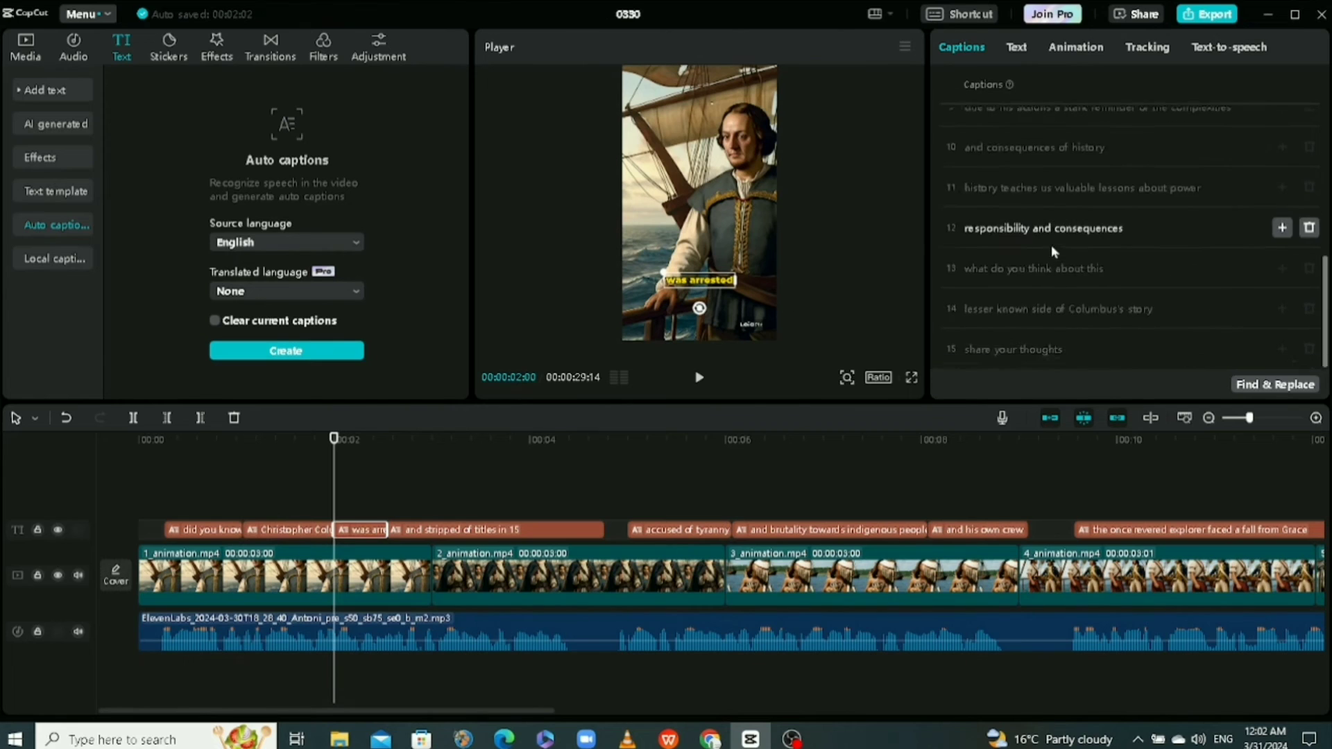
scroll(1050, 248, "up", 3)
scroll(1050, 248, "down", 3)
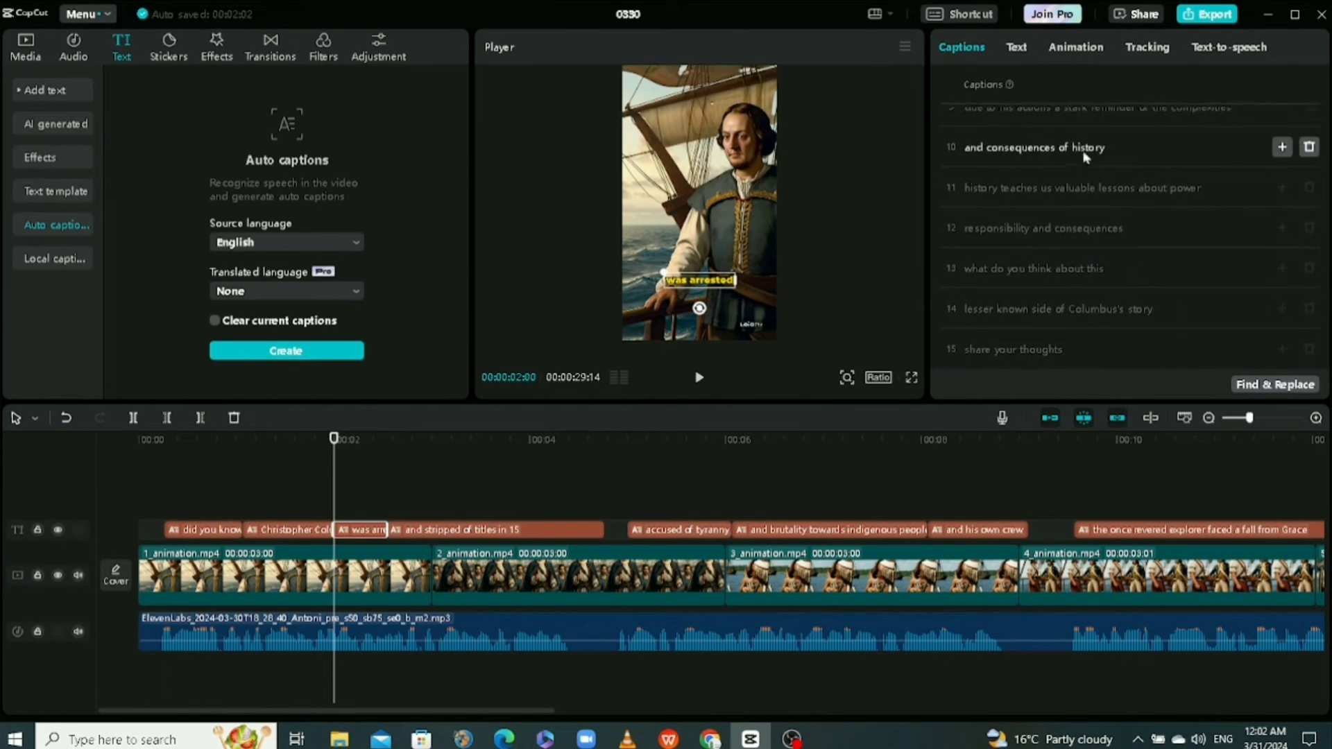
scroll(1086, 156, "up", 1)
left_click(1088, 188)
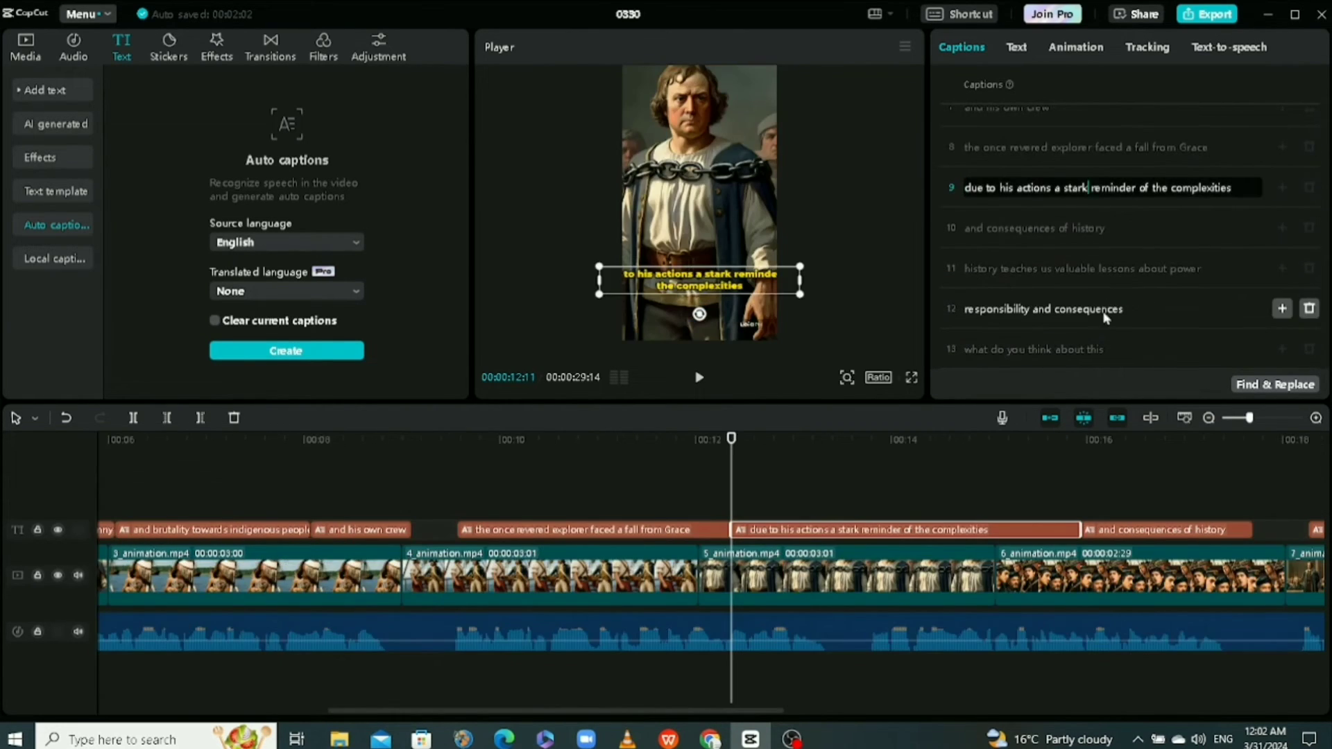
key("Return")
left_click(1088, 150)
key("Return")
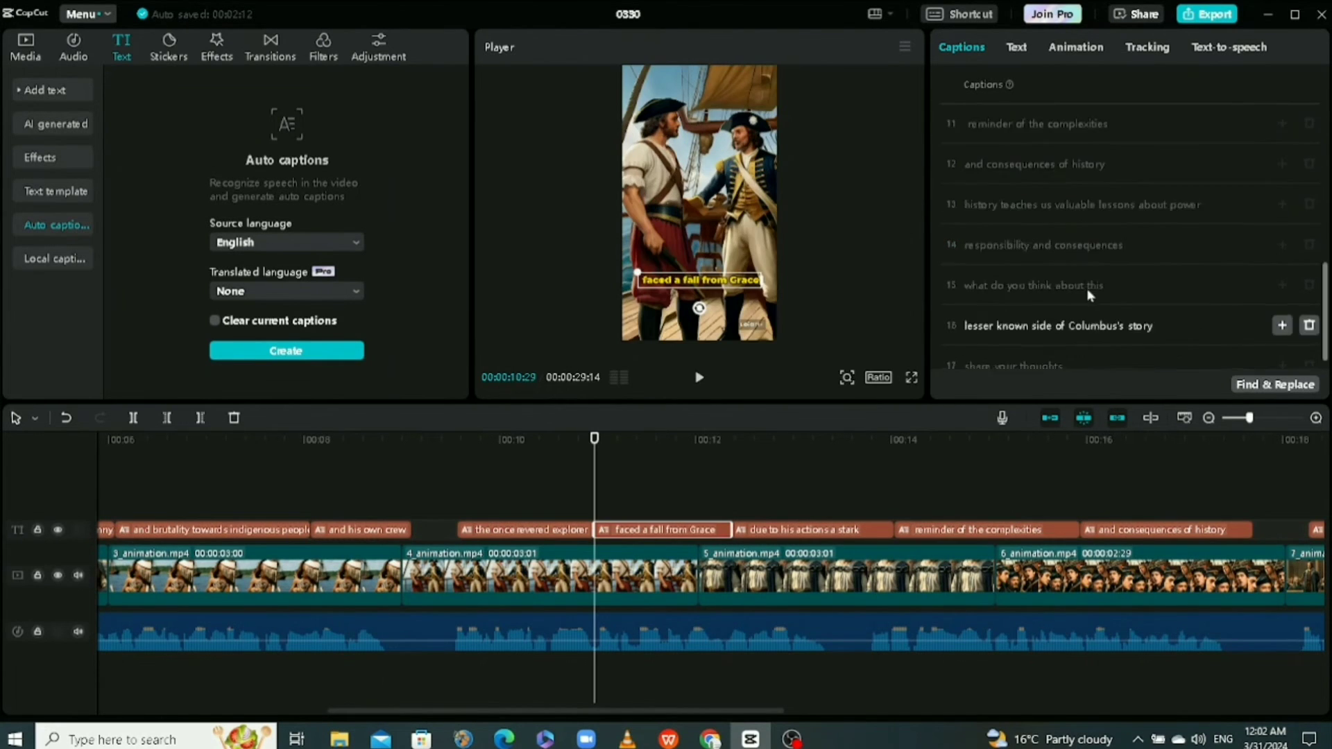
Split the "history teaches us valuable" caption before "lessons about power" and the "lesser known side" caption before "of Columbus's story".
scroll(1088, 295, "up", 2)
left_click(1098, 283)
key("Return")
left_click(1076, 310)
key("Return")
Split the "and brutality towards indigenous people" caption before "indigenous people".
scroll(1076, 310, "up", 5)
left_click(1074, 333)
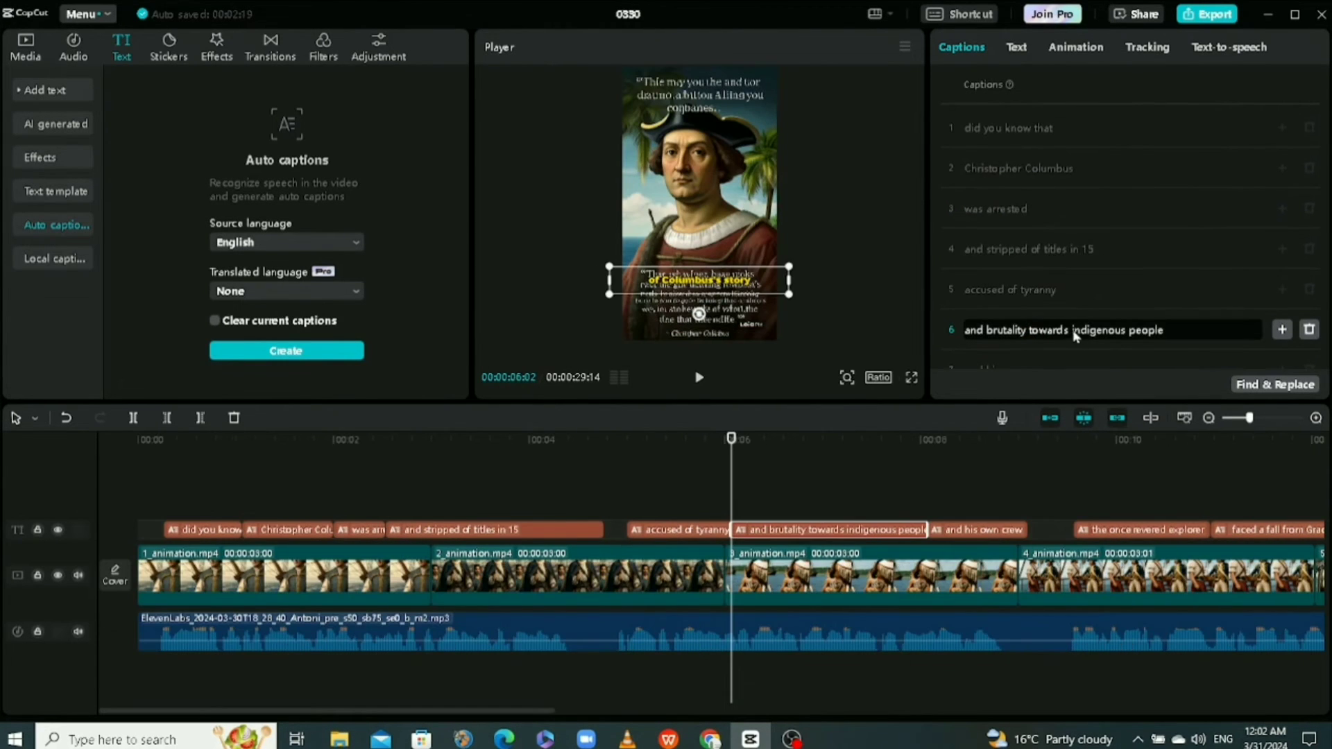
key("Return")
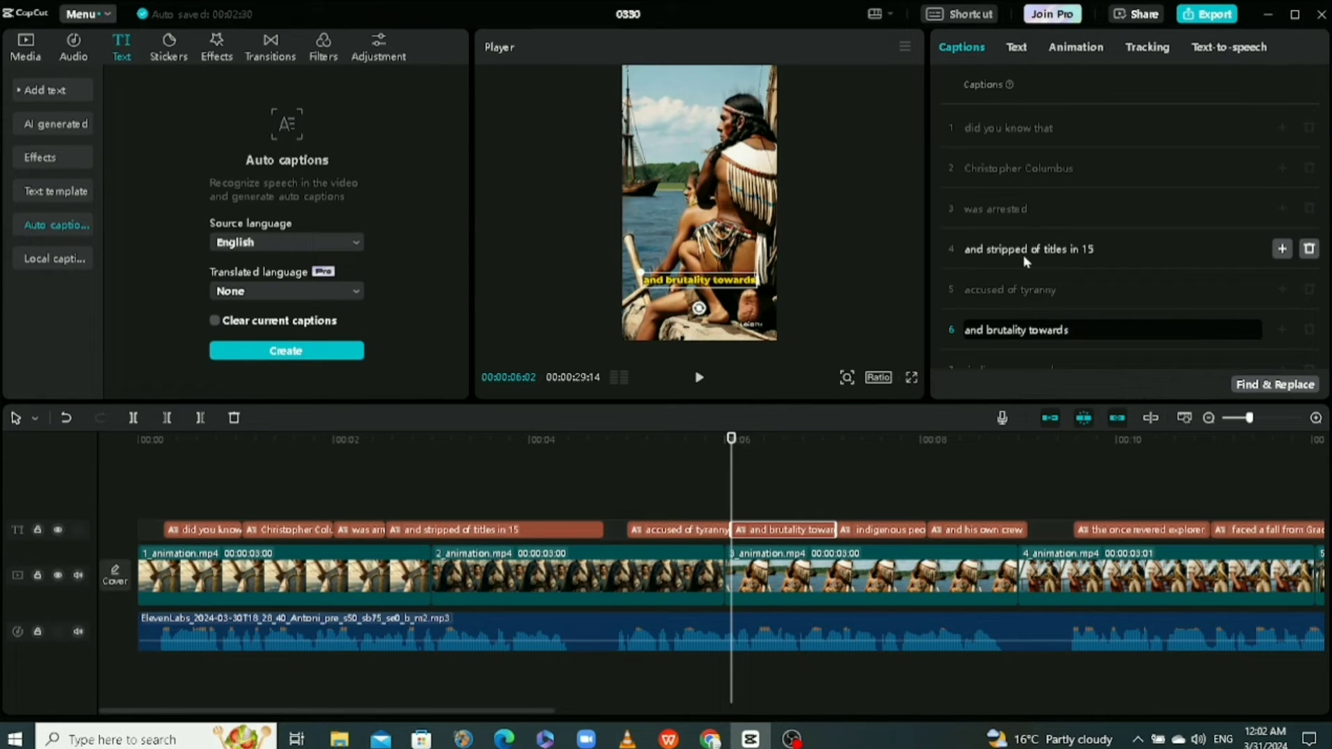
Check the caption list for remaining long lines and play the captioned video from the start.
double_click(1053, 249)
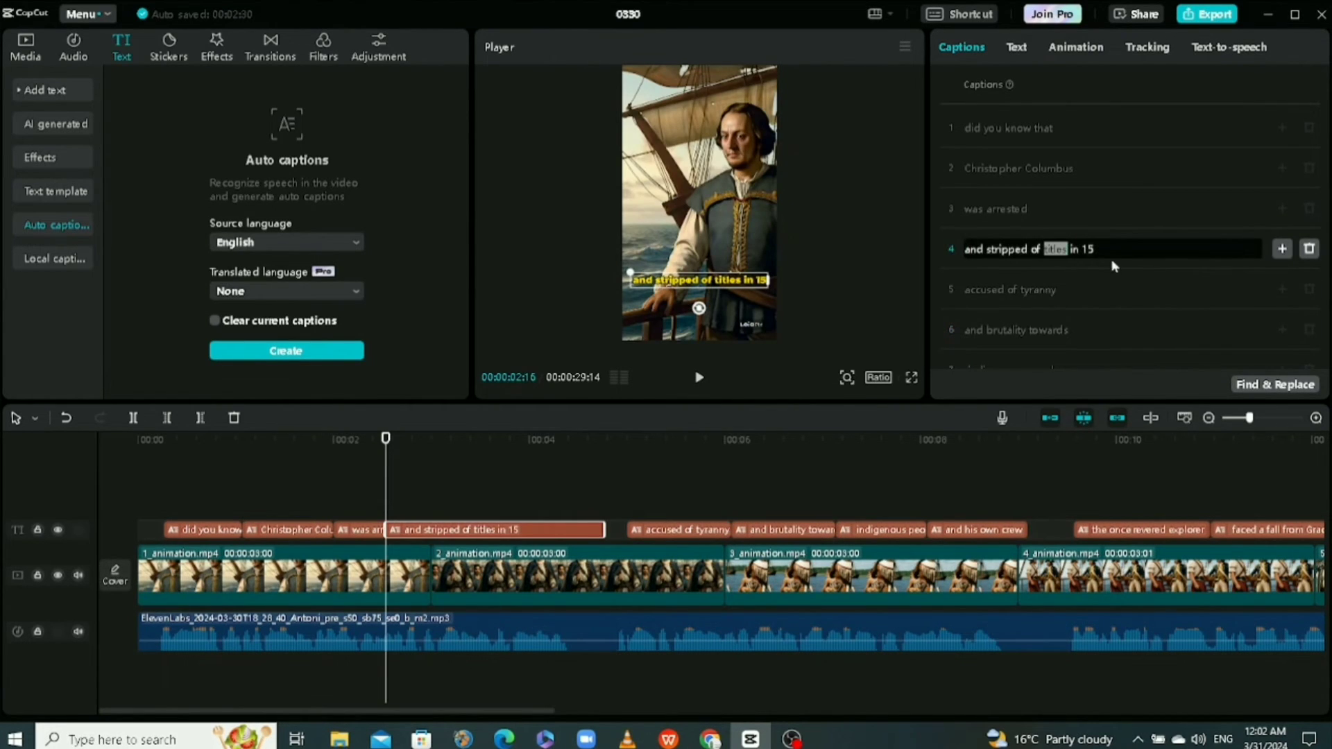
left_click(1107, 287)
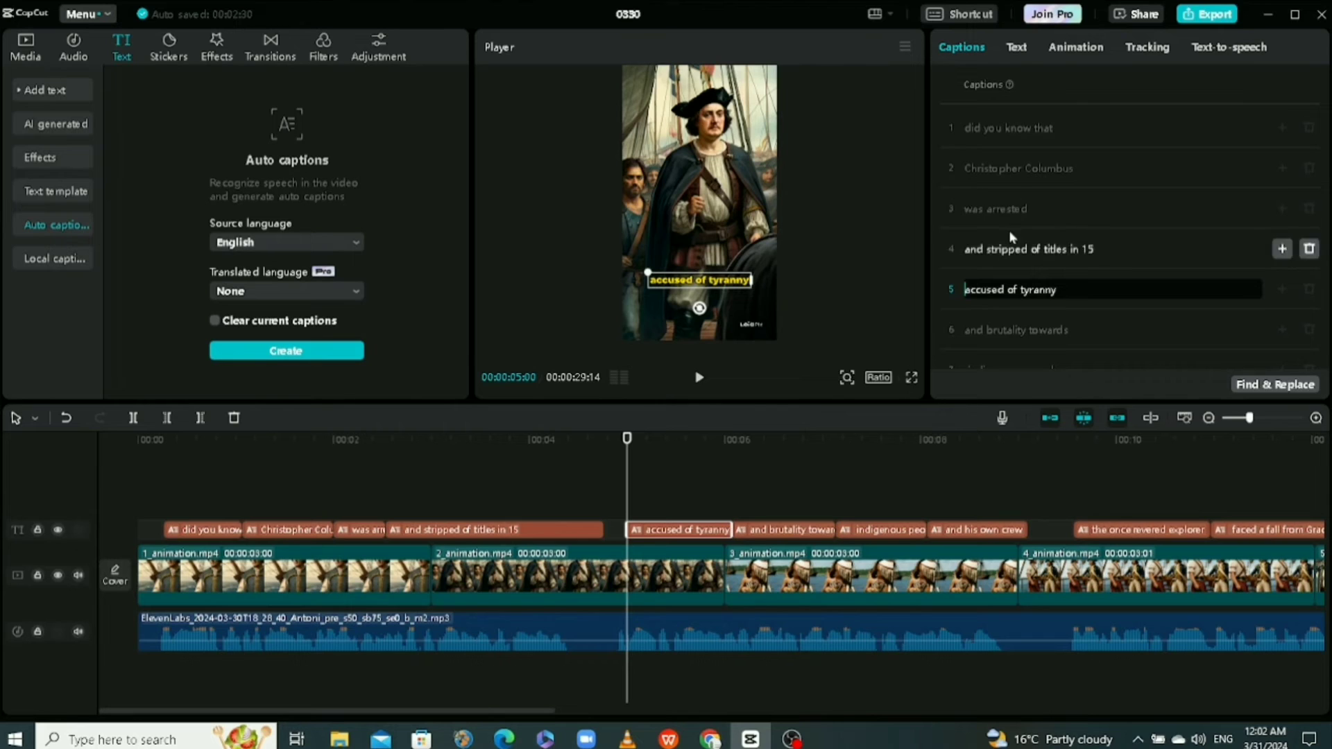
scroll(1066, 177, "down", 5)
scroll(1058, 194, "up", 5)
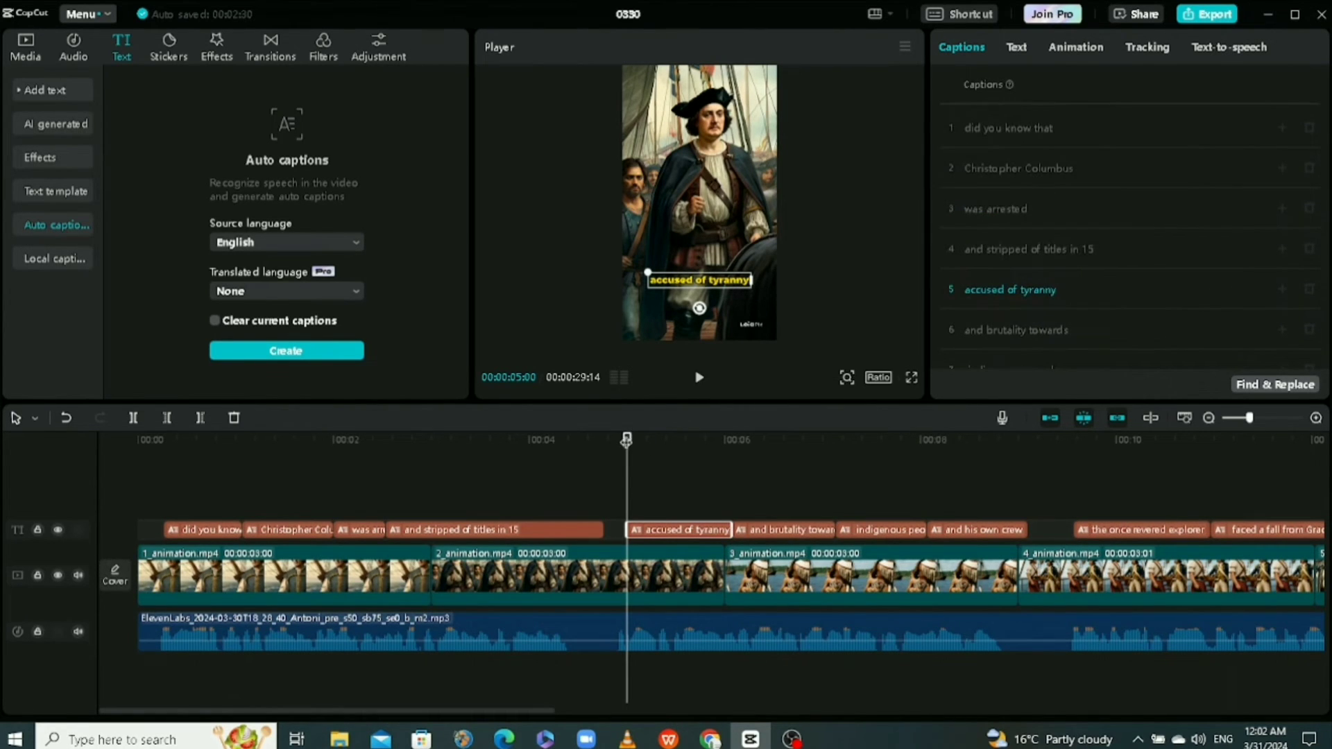
left_click_drag(626, 439, 139, 439)
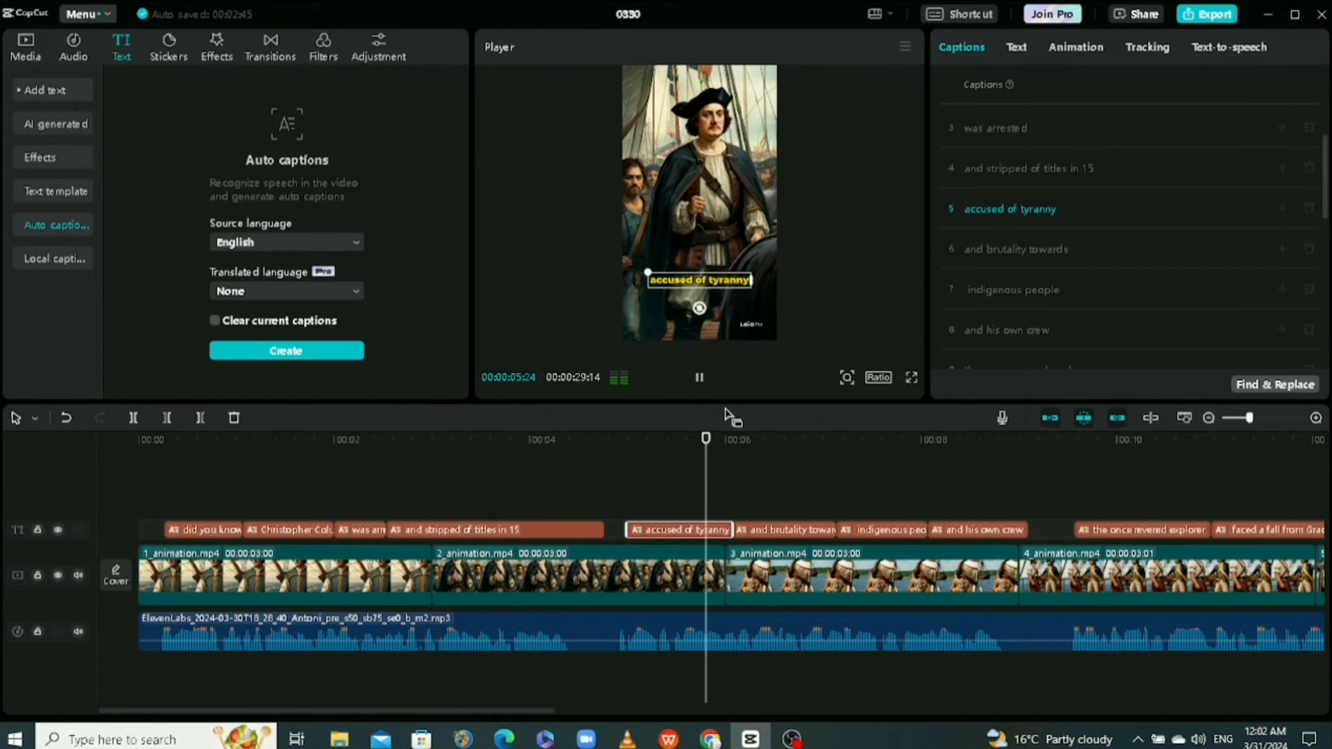
key("space")
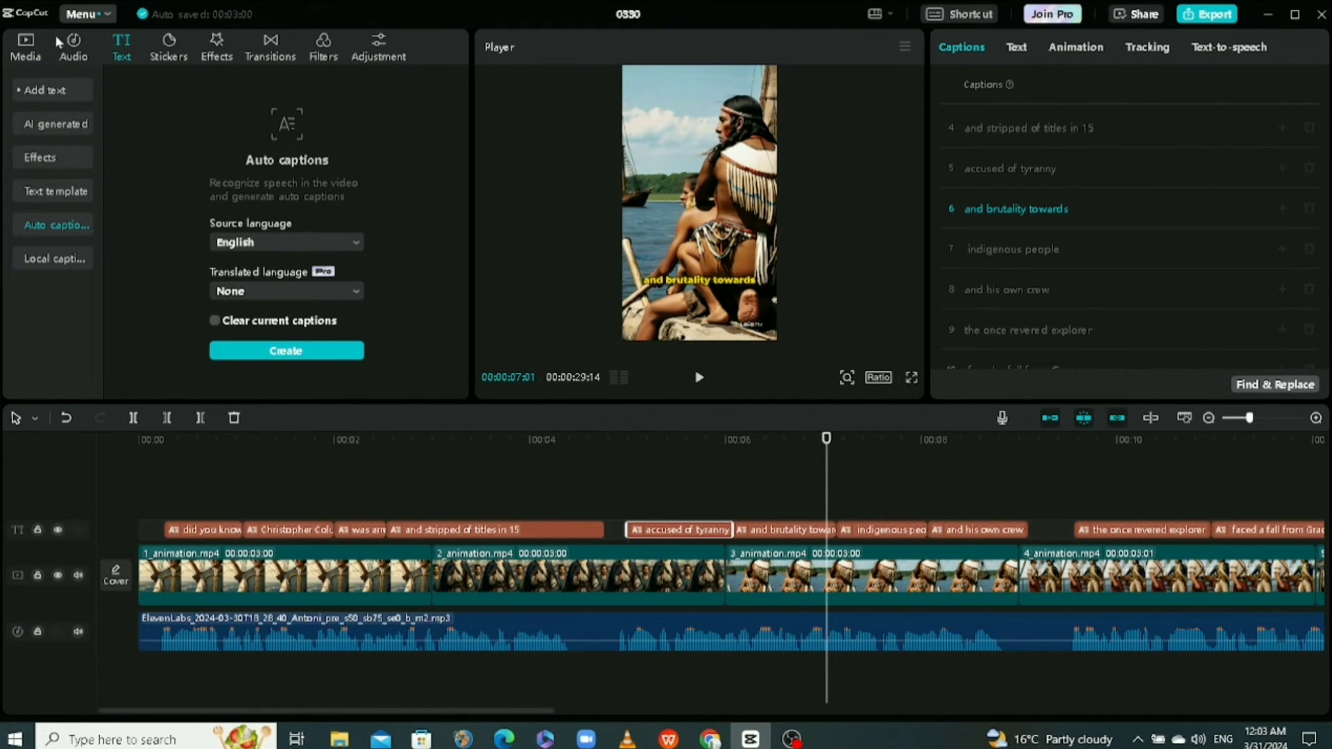
Add the-adventures-of-mr-hardy-129228.mp3 from the project media as background music below the voiceover, starting at the beginning of the video.
left_click(24, 46)
scroll(389, 333, "down", 2)
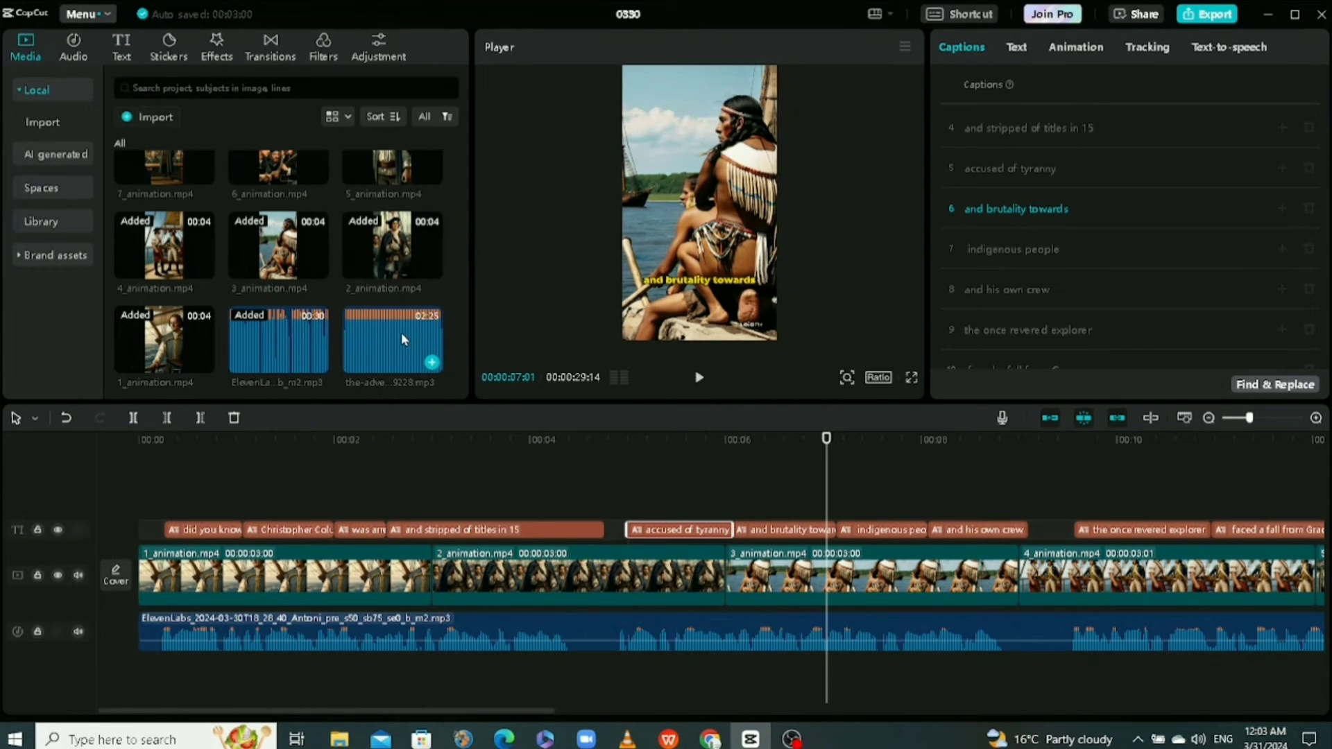
left_click_drag(400, 343, 179, 668)
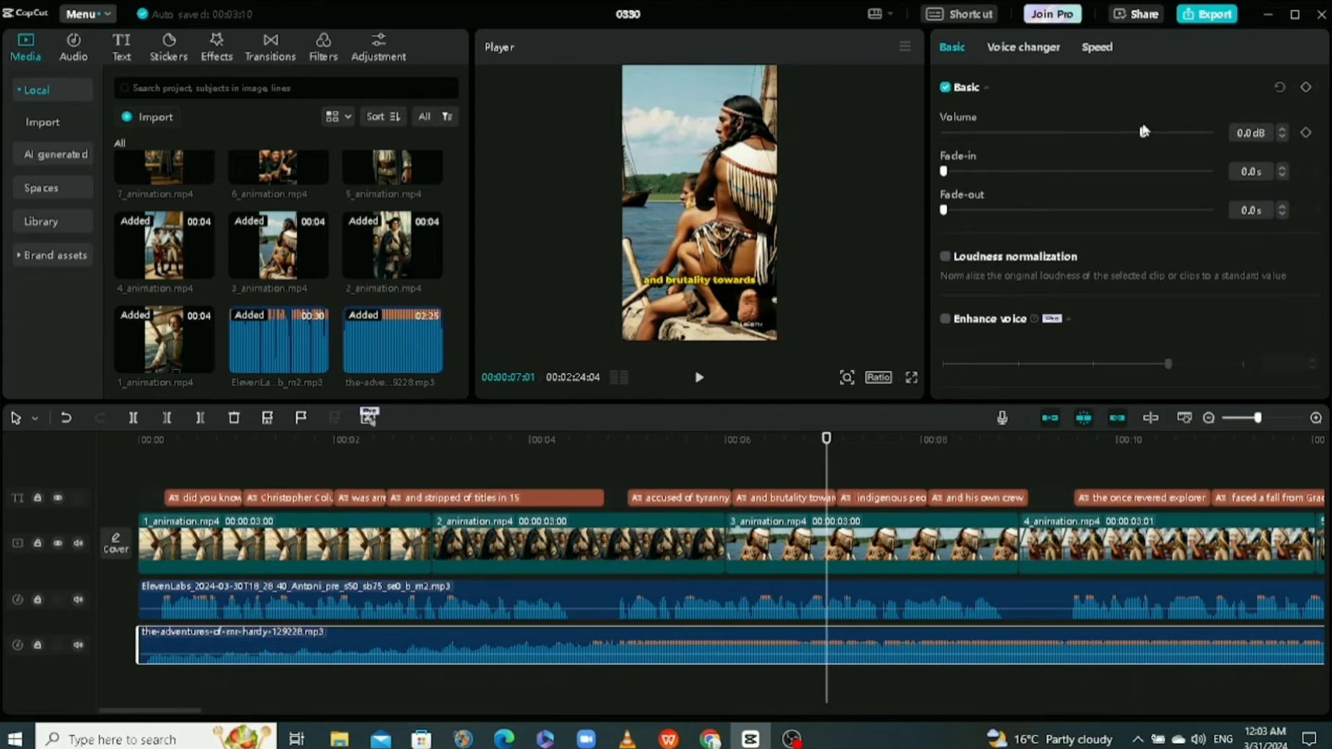
Lower the background music's volume to -19.2 dB and play the mix with the voiceover.
left_click_drag(1143, 133, 1088, 166)
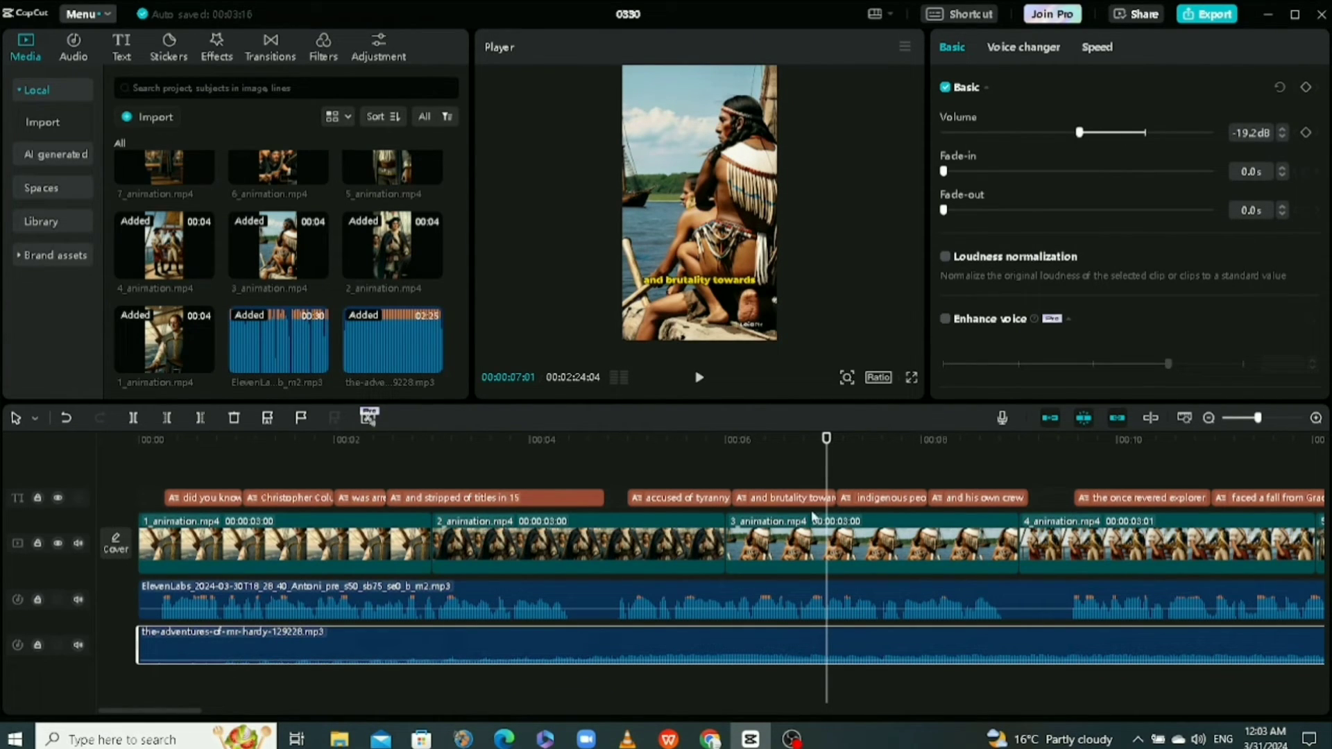
left_click(699, 380)
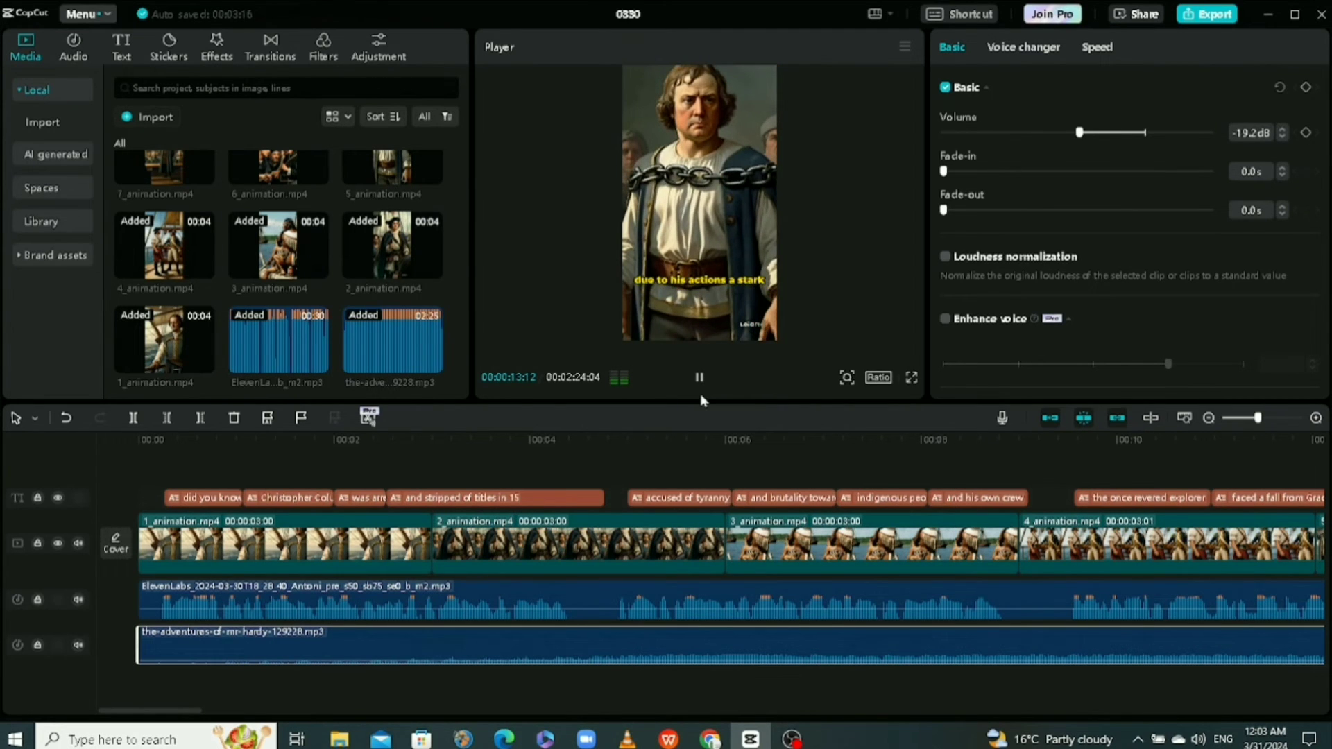
key("space")
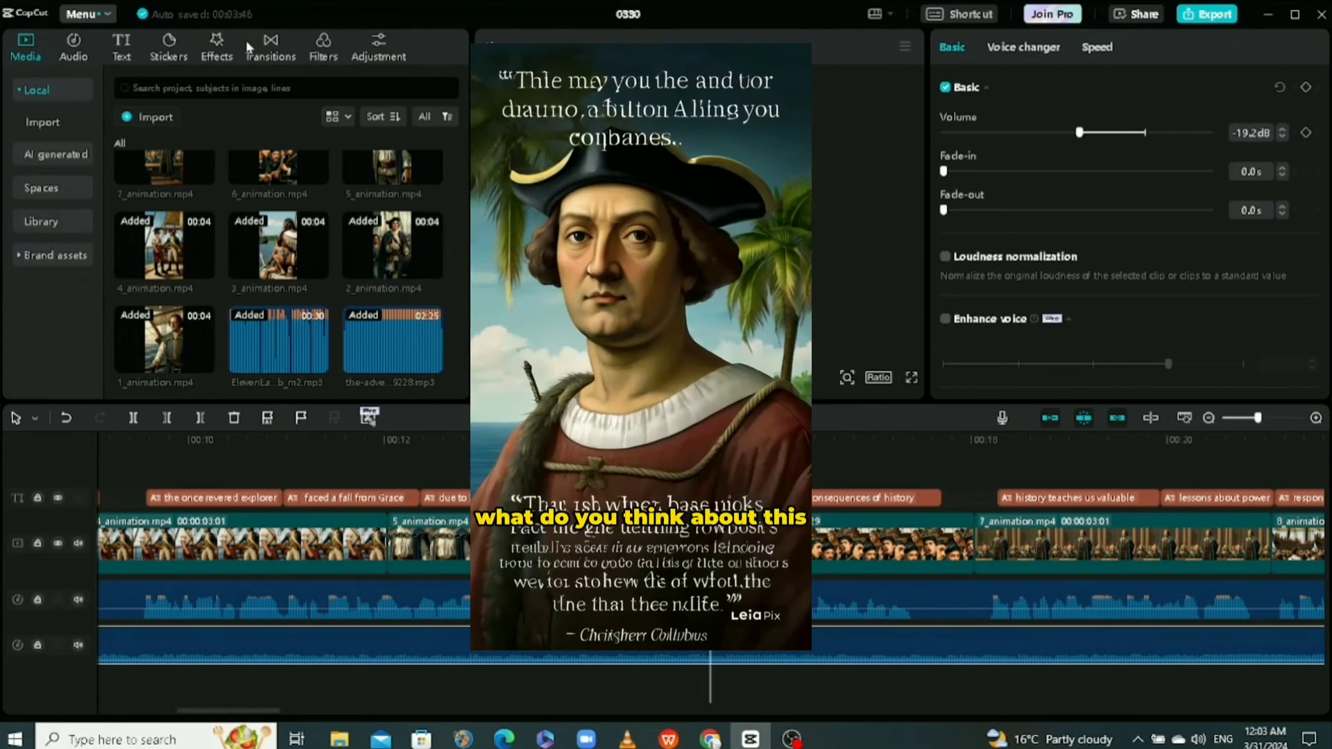
Add the Shutter II transition between 4_animation.mp4 and 5_animation.mp4, accepting duplicate frames.
left_click(267, 51)
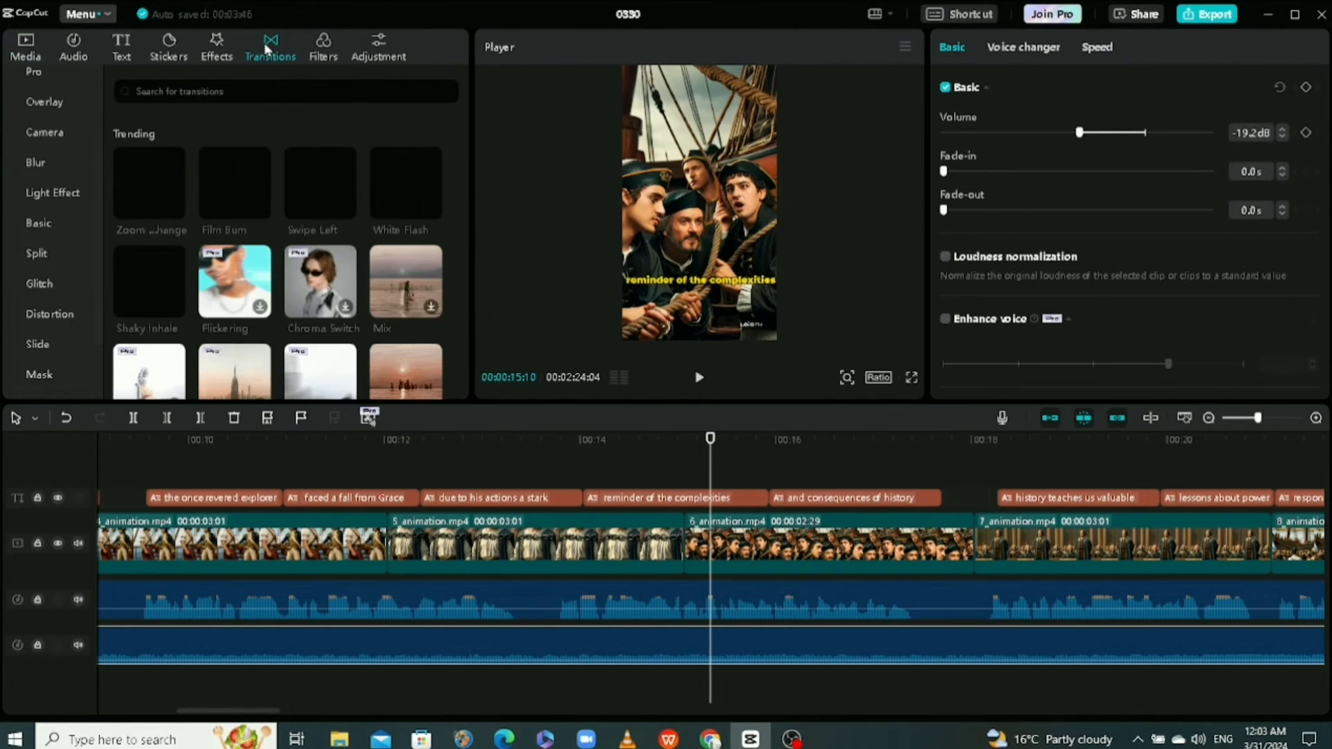
scroll(412, 310, "down", 2)
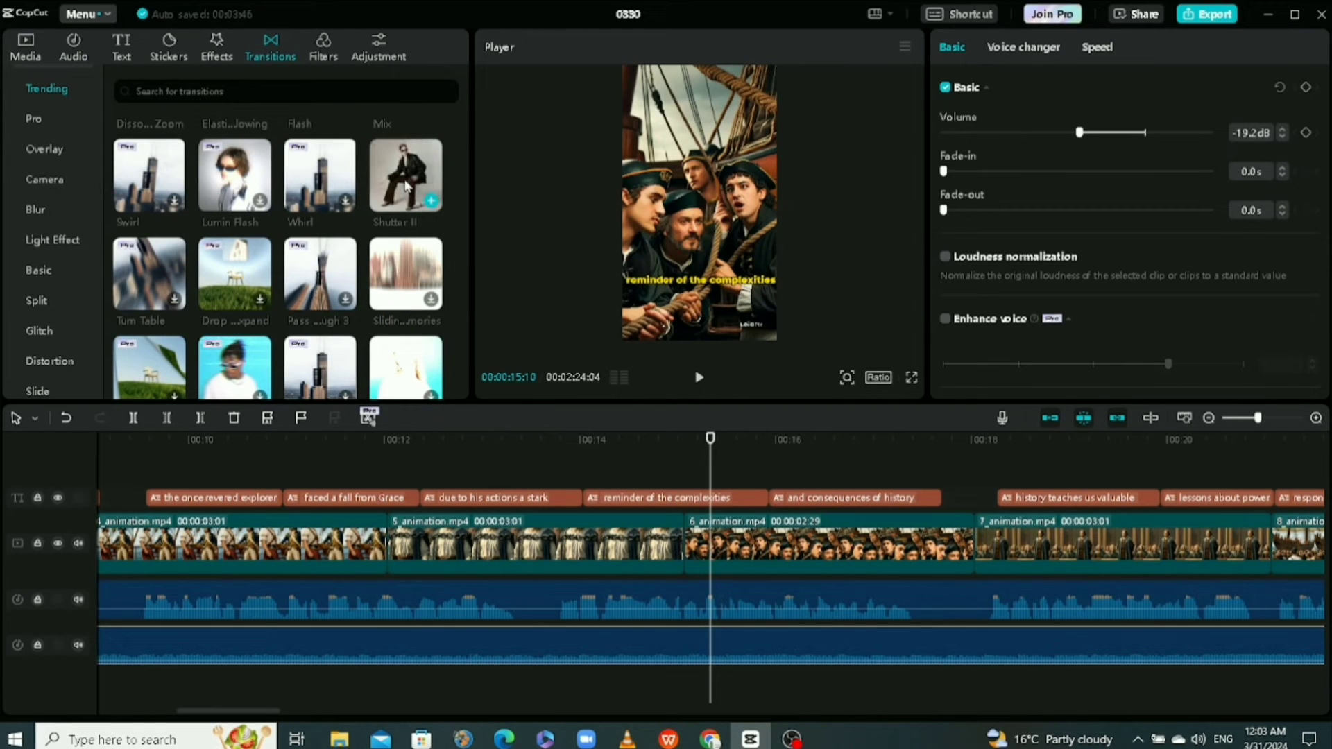
left_click_drag(409, 189, 365, 543)
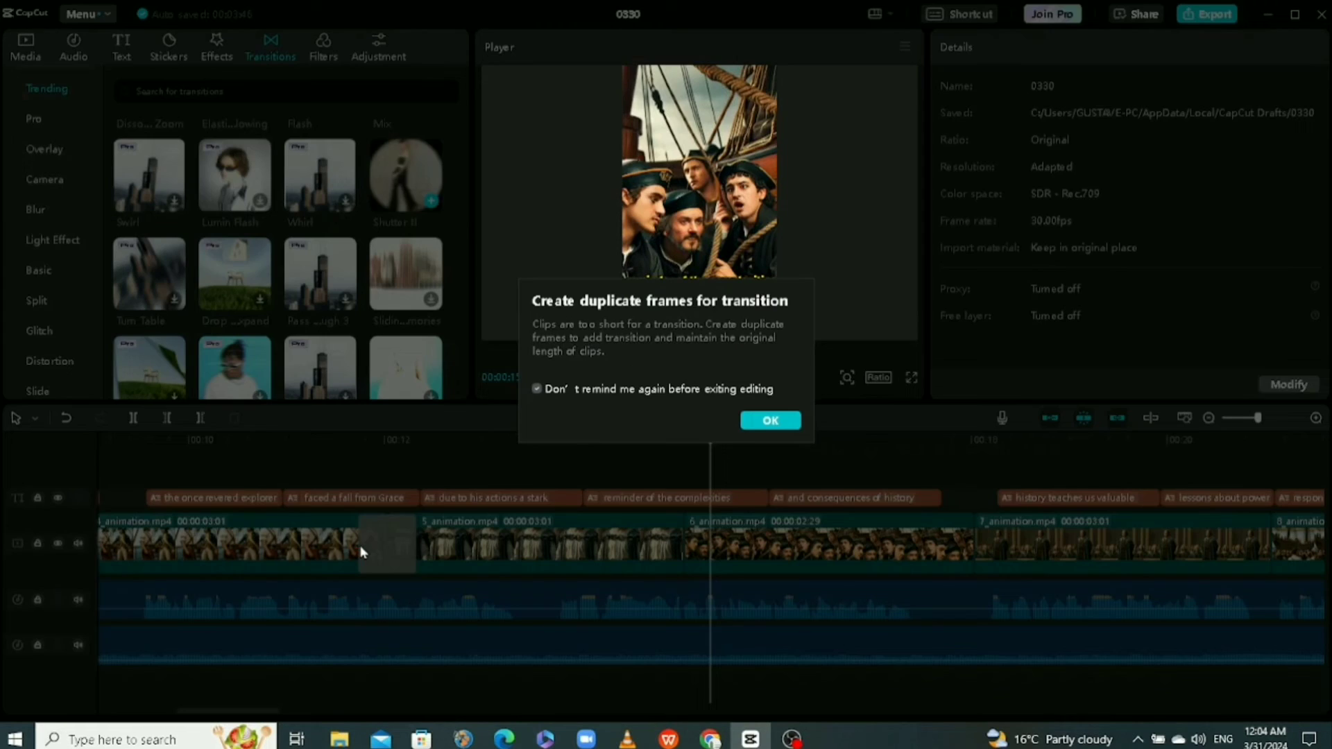
left_click(754, 425)
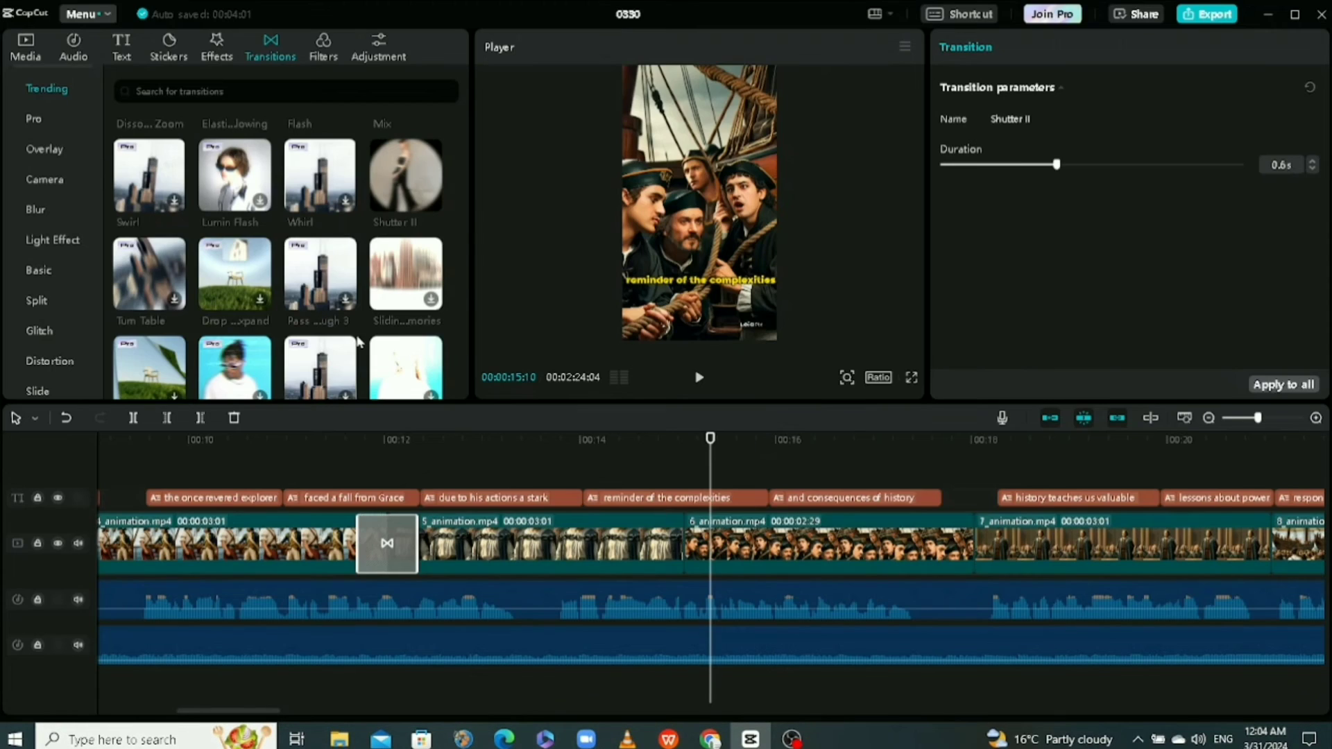
scroll(425, 264, "down", 2)
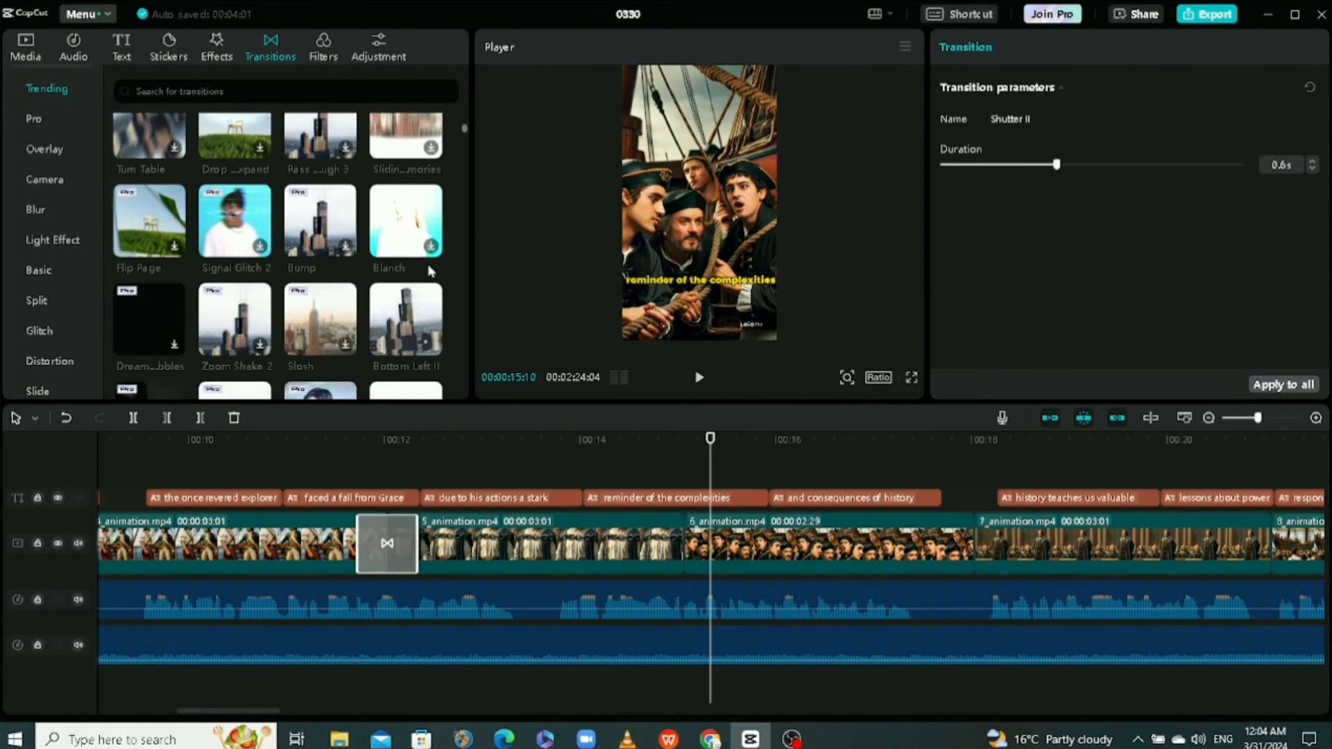
Add the Vertical Blur II transition between 5_animation.mp4 and 6_animation.mp4, and Glare II between 6_animation.mp4 and 7_animation.mp4.
scroll(381, 312, "down", 2)
left_click_drag(428, 284, 666, 552)
left_click(652, 548)
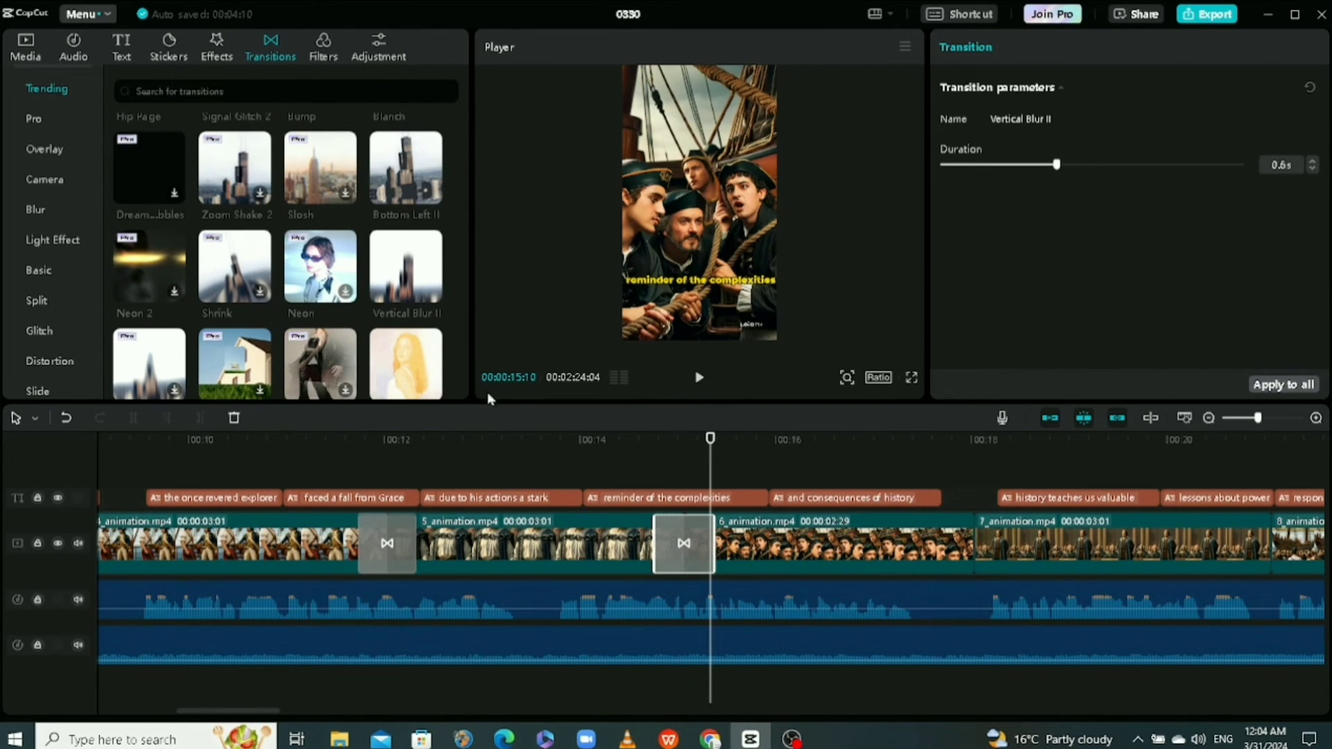
scroll(392, 282, "down", 1)
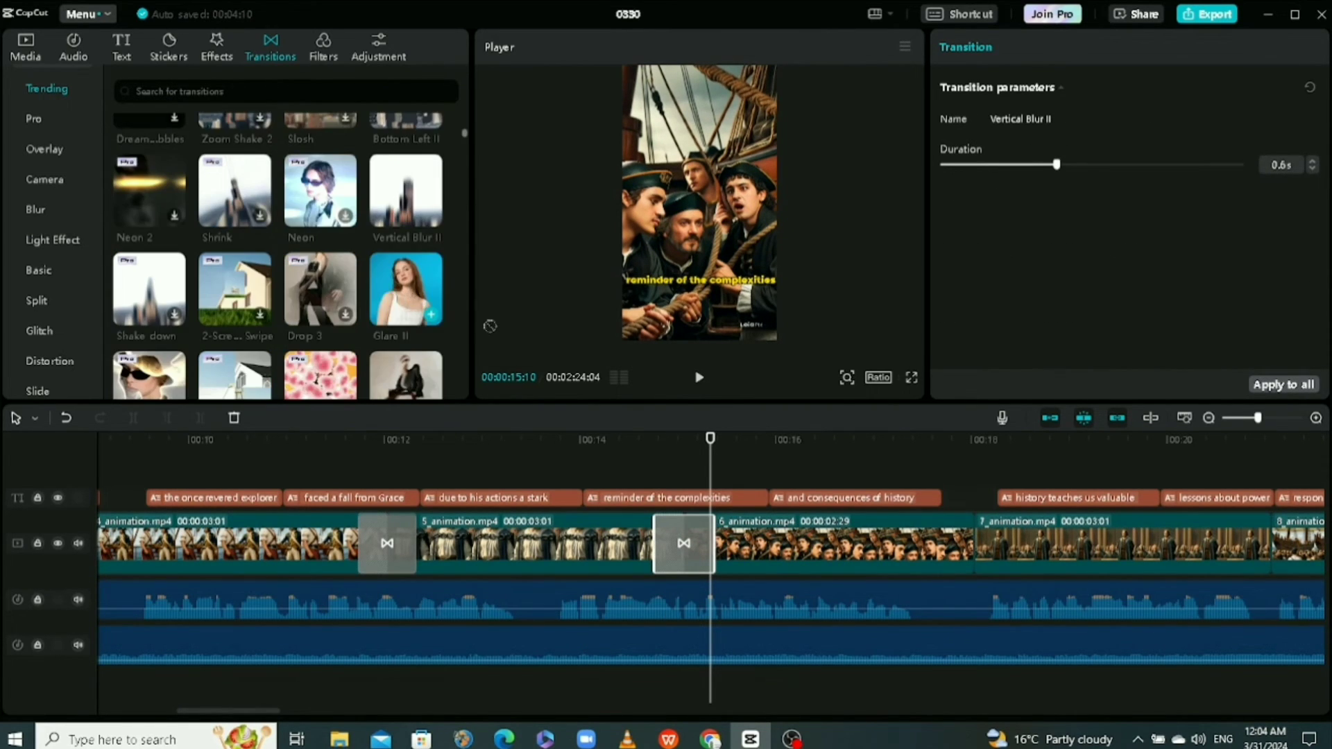
left_click_drag(409, 300, 975, 544)
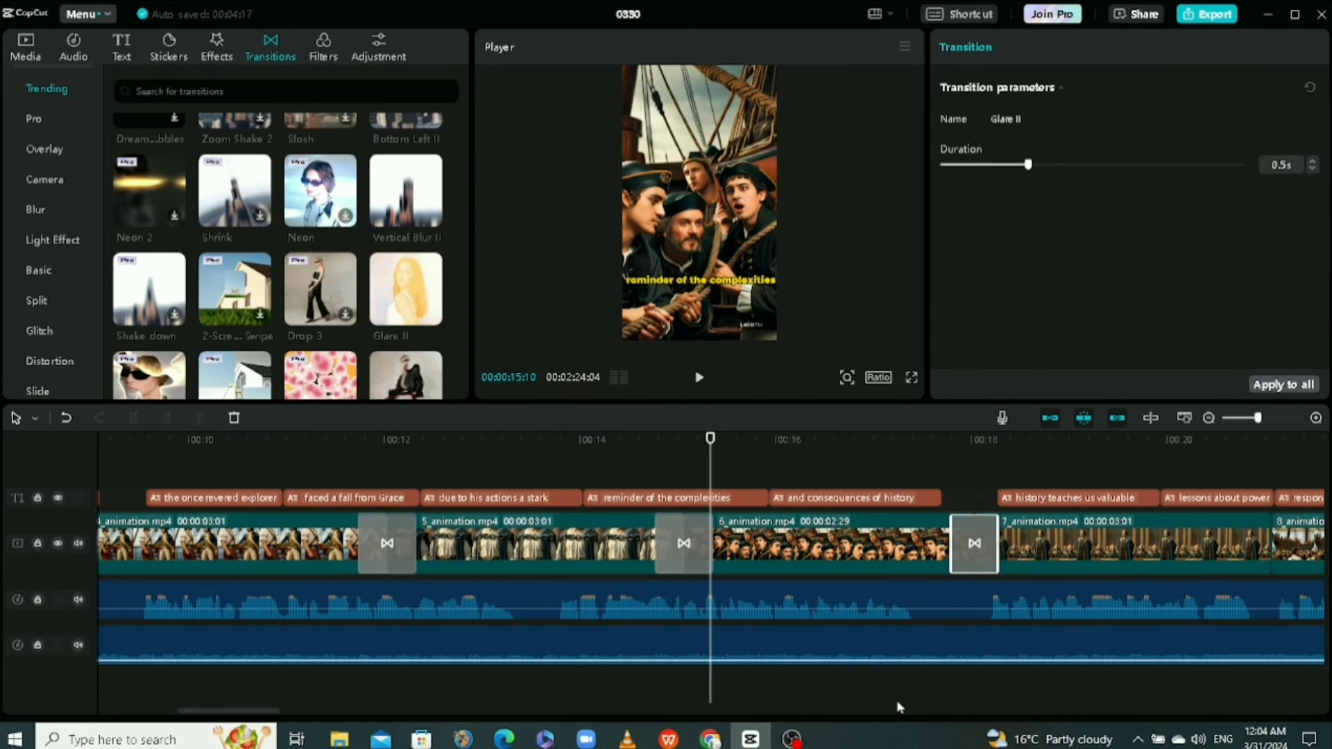
Split the background music at the end of 10_animation.mp4, at 00:00:29:14, and delete the excess part.
left_click_drag(236, 710, 158, 719)
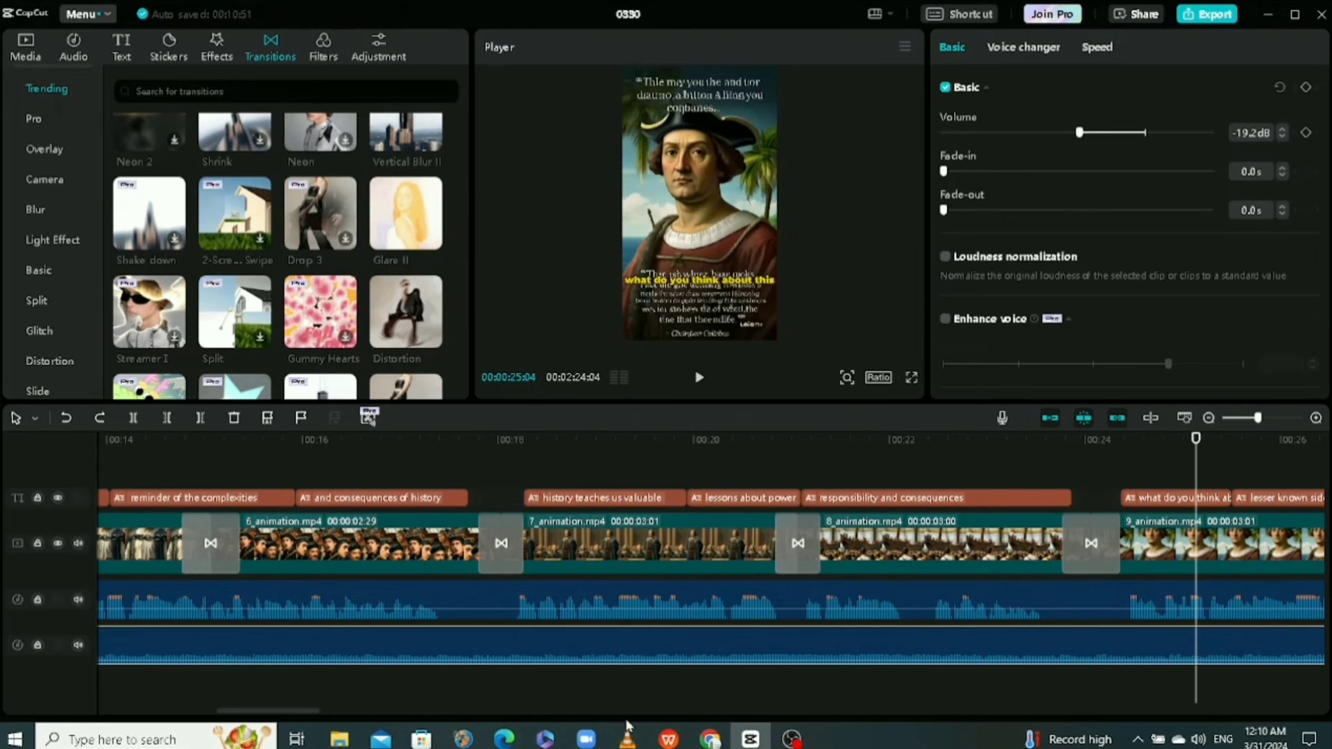
scroll(148, 700, "left", 6)
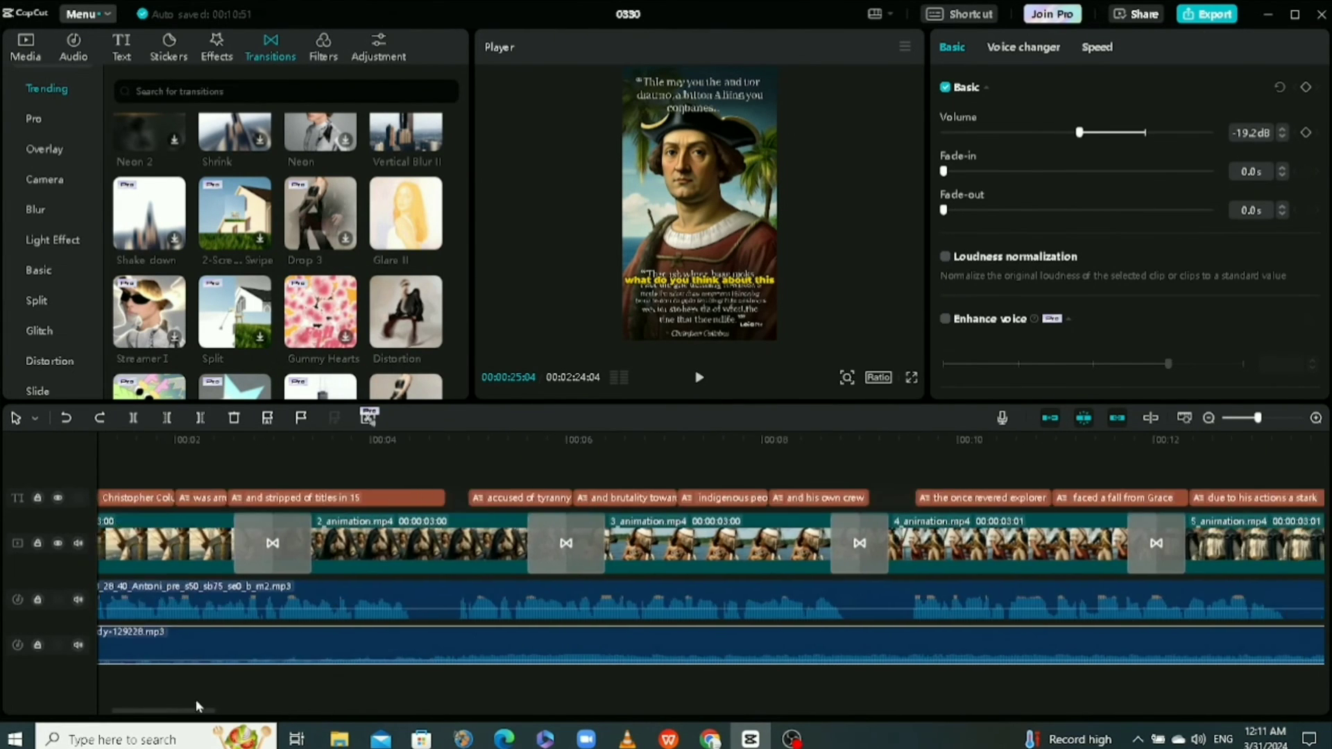
scroll(303, 697, "right", 15)
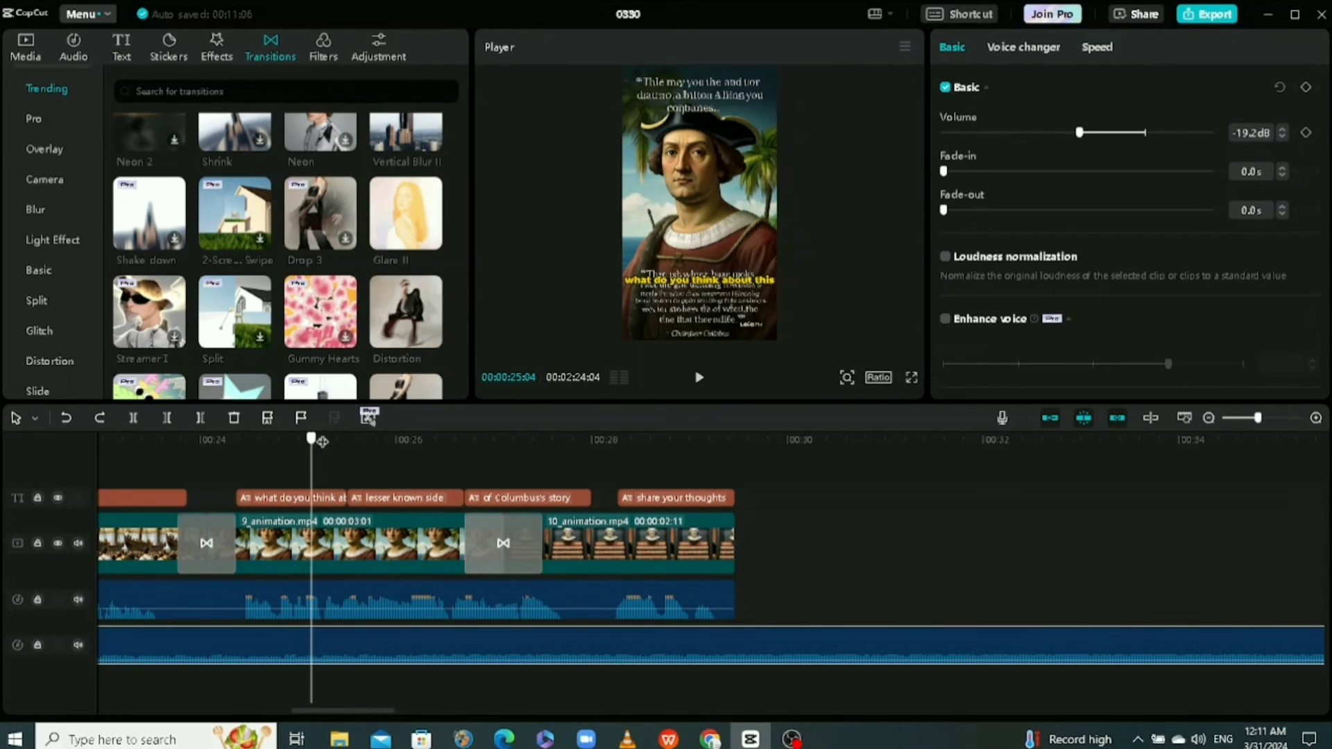
left_click_drag(321, 441, 740, 508)
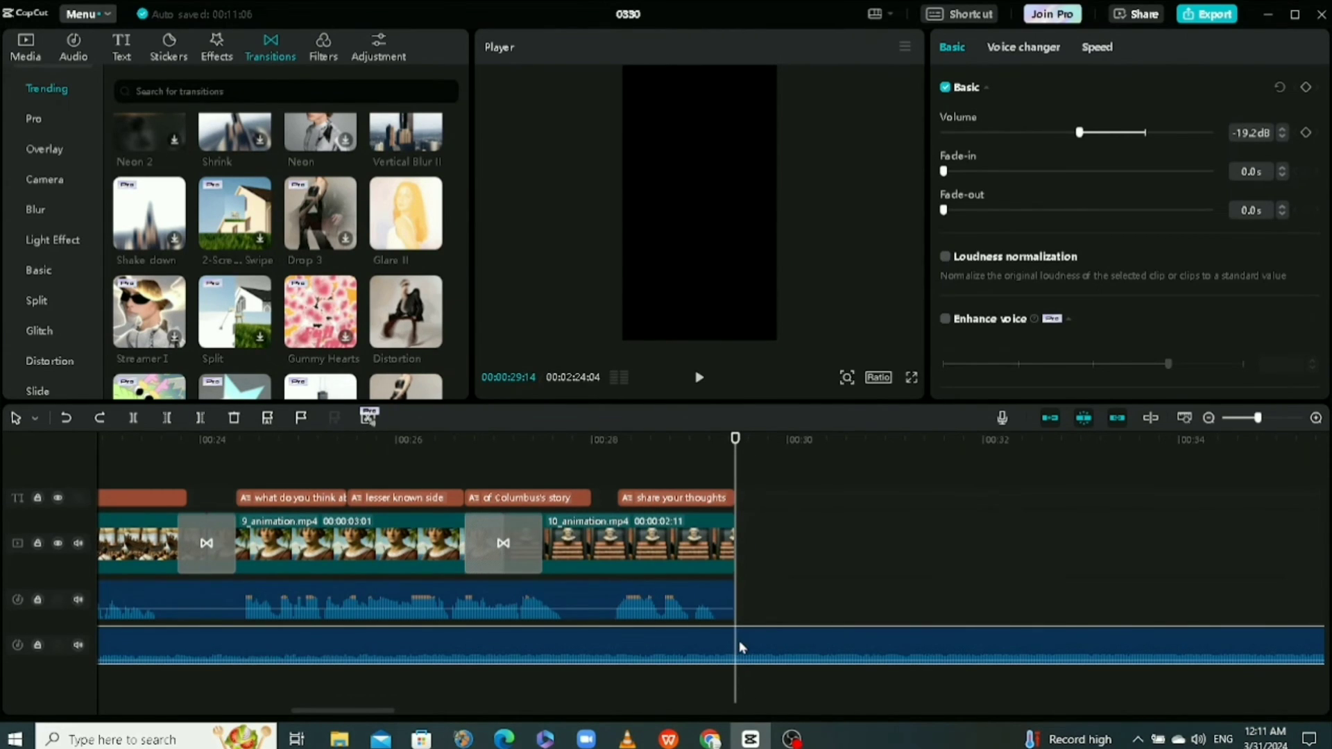
left_click(133, 419)
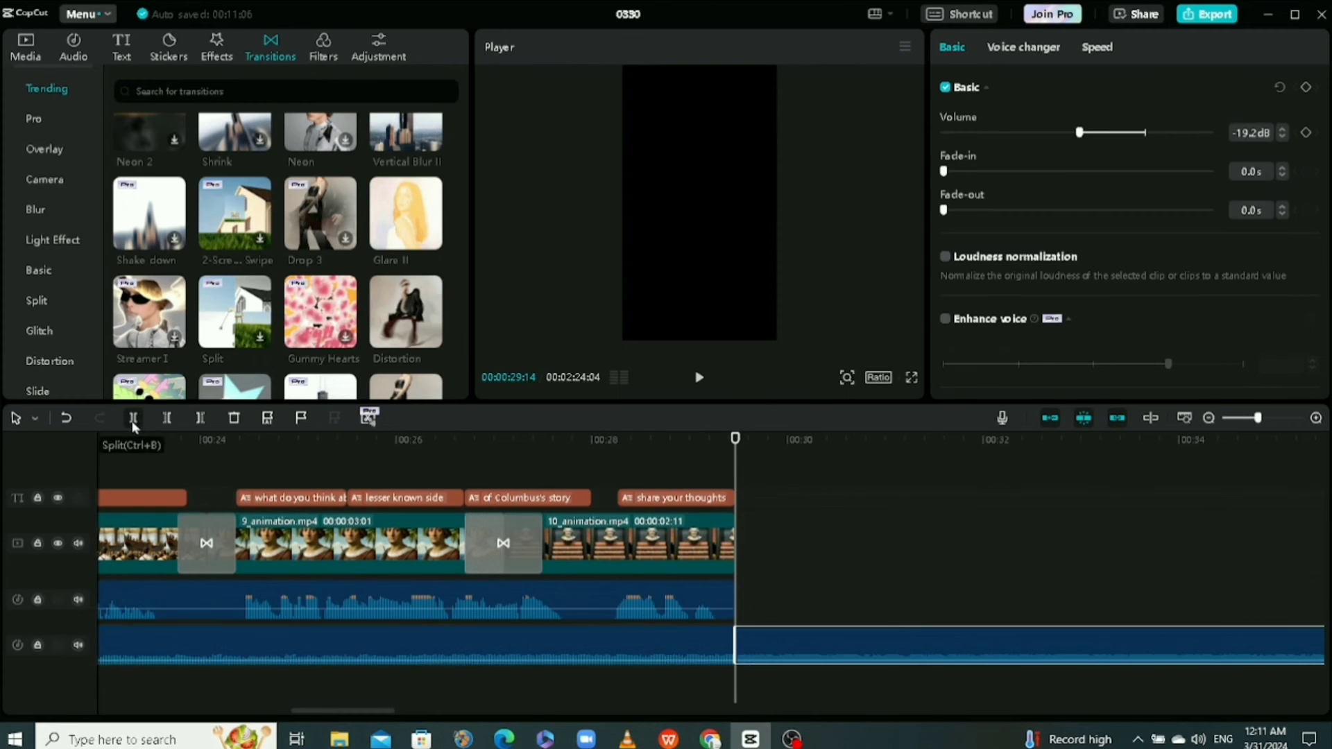
left_click(234, 418)
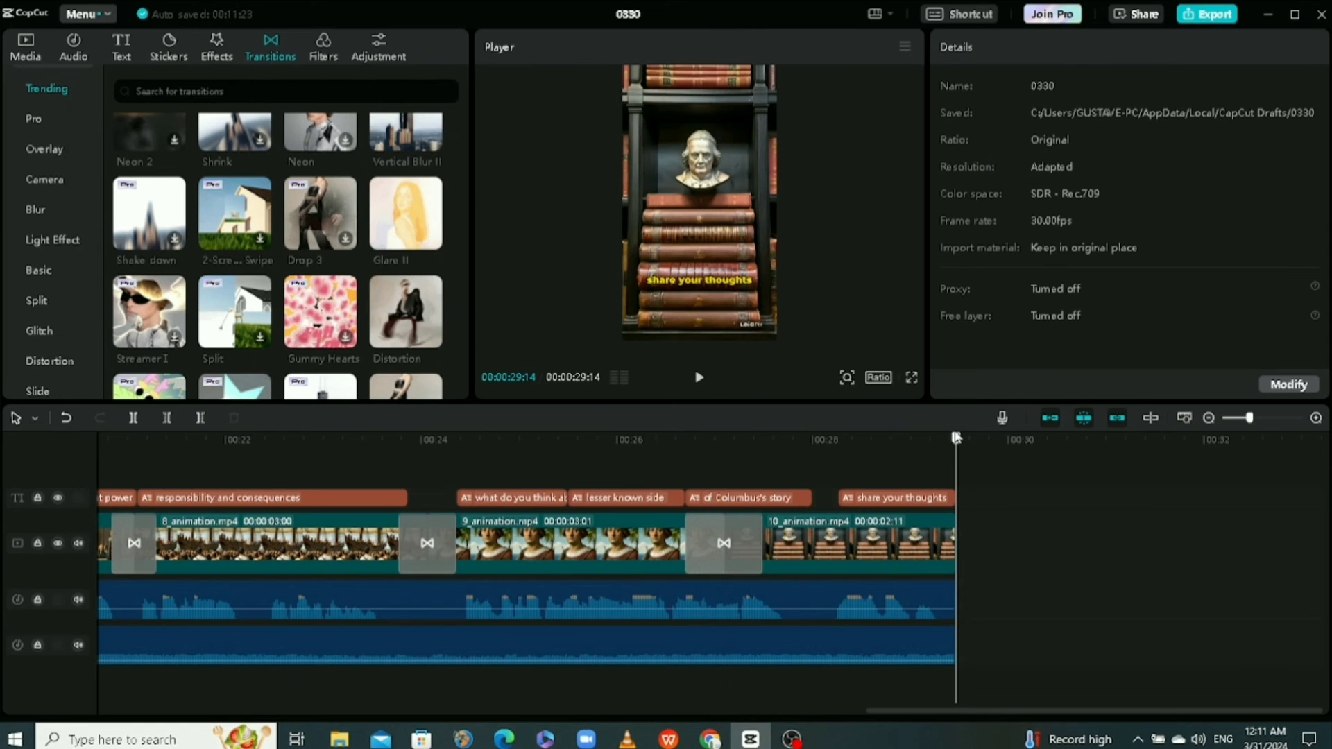
Play the video from the start to preview the transitions, captions and audio, stopping during 4_animation.mp4.
left_click_drag(956, 437, 139, 439)
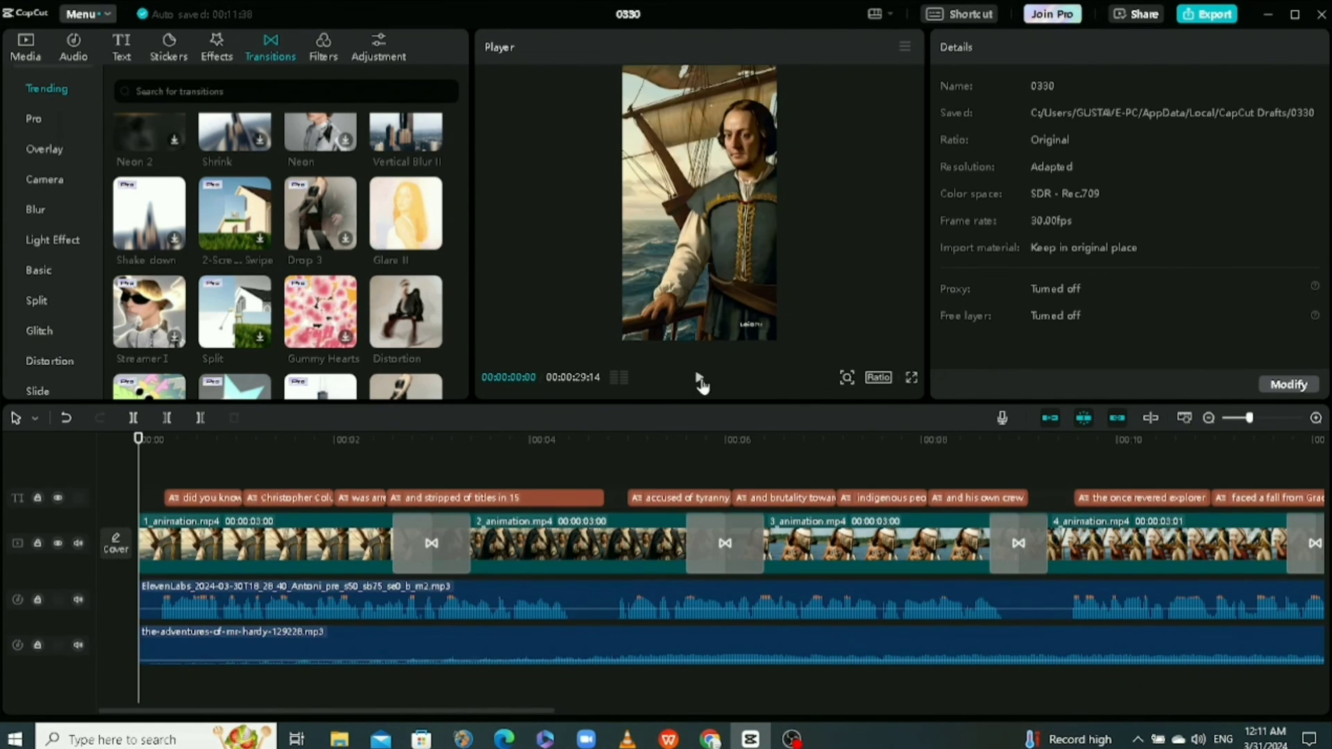
left_click(699, 379)
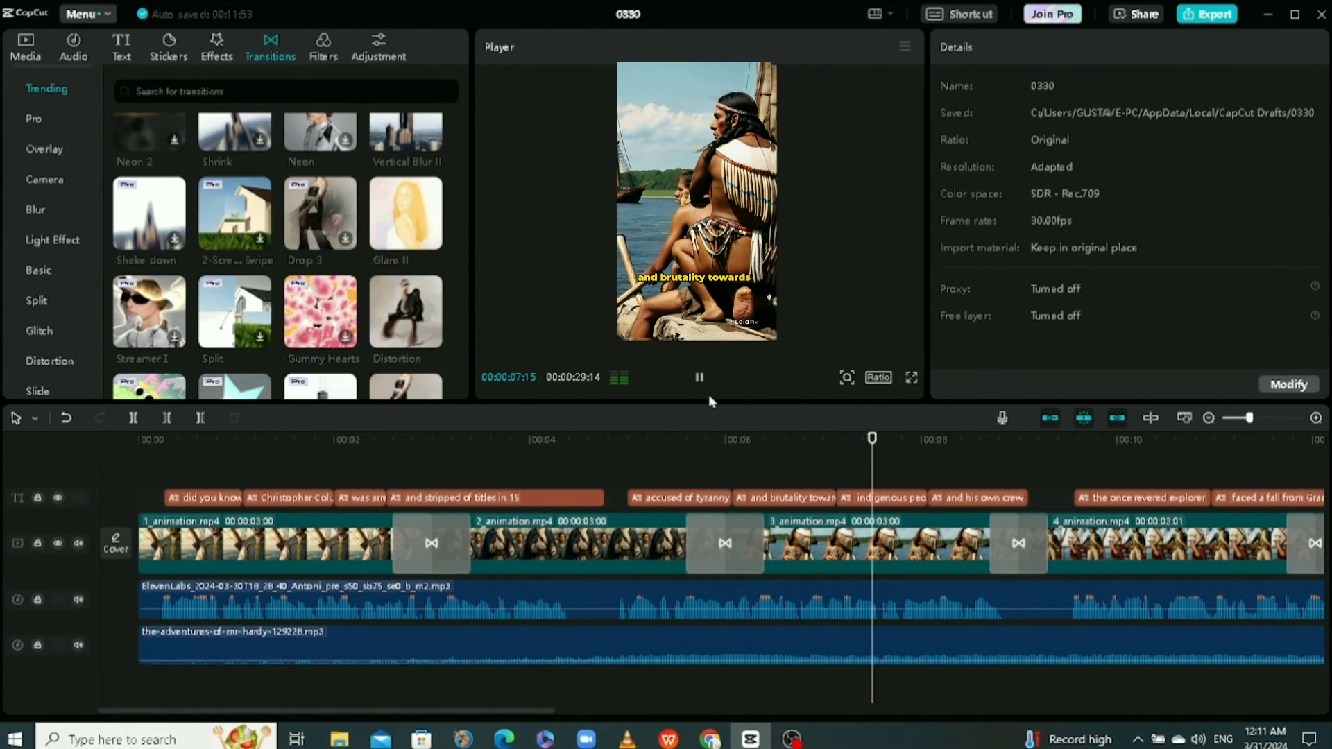
left_click(698, 379)
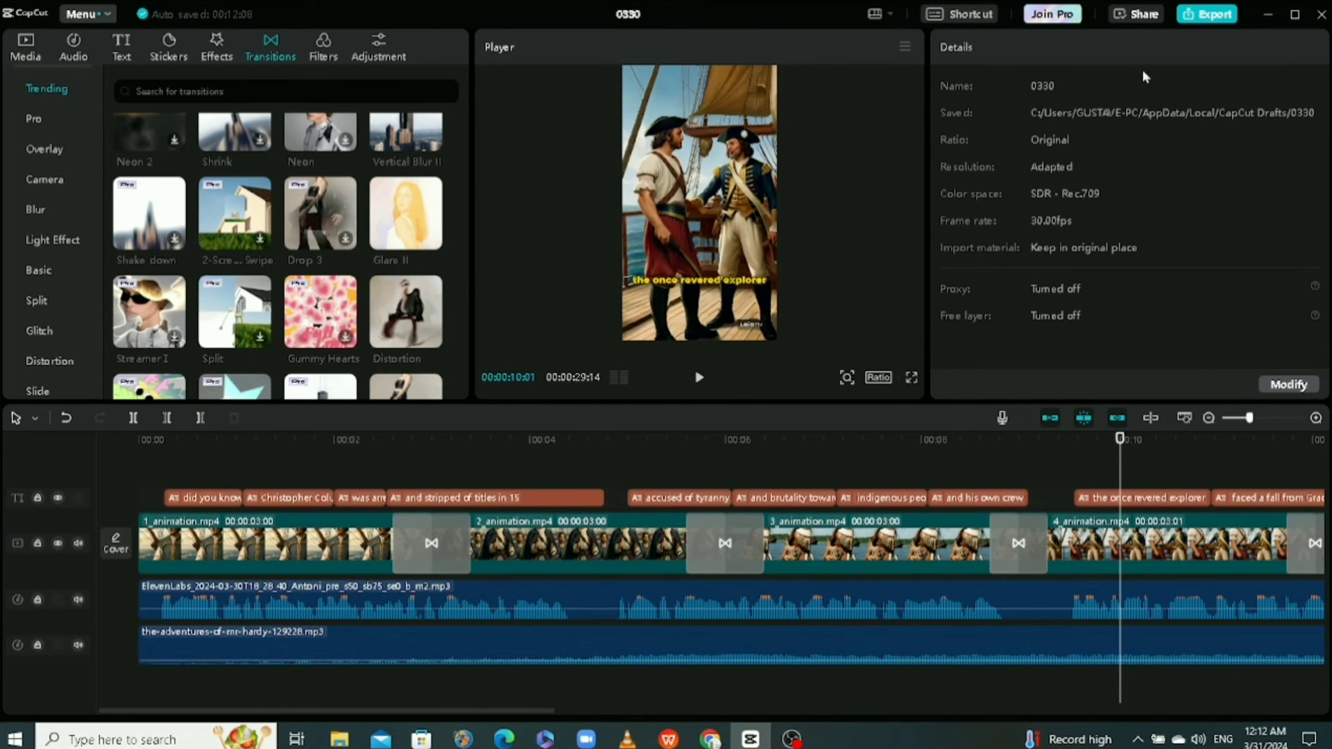
Export the video with the title columbus as a 1080P, H.264 mp4 at 30fps.
left_click(1210, 15)
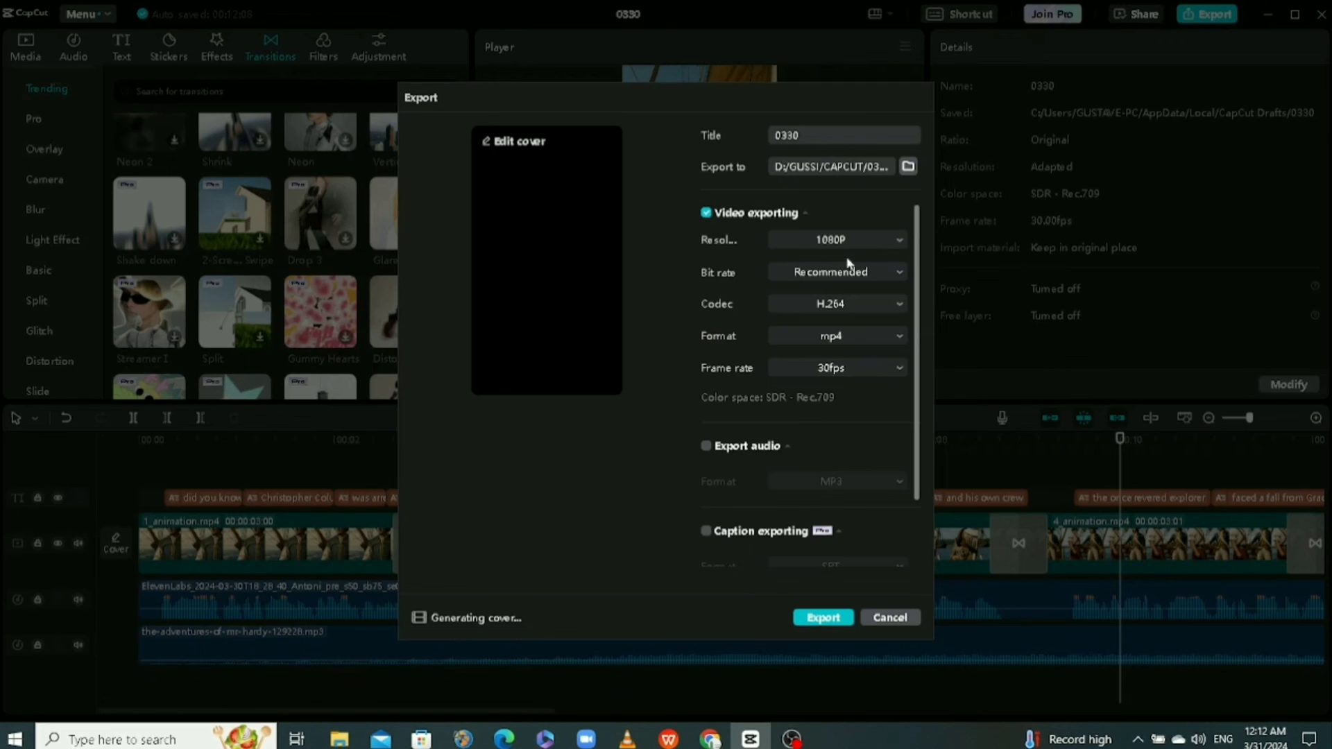
double_click(817, 137)
type("columbus")
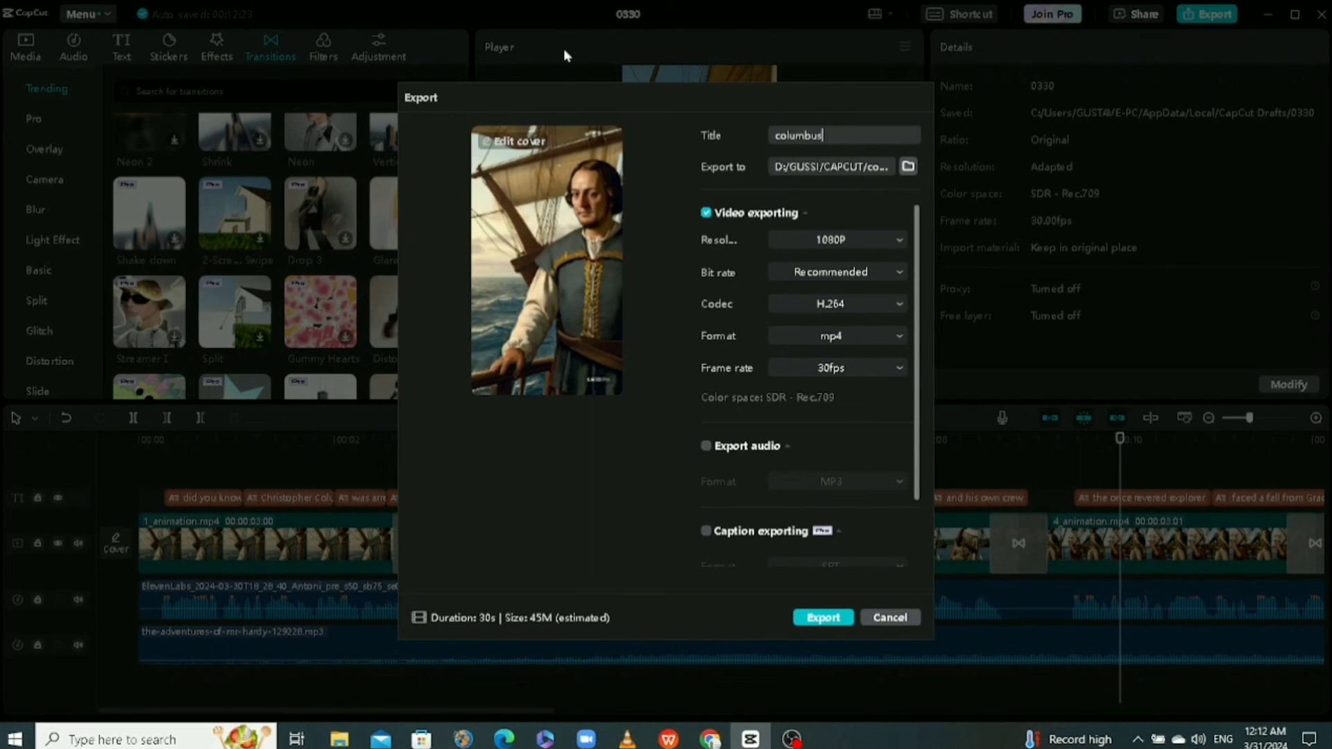
left_click(825, 619)
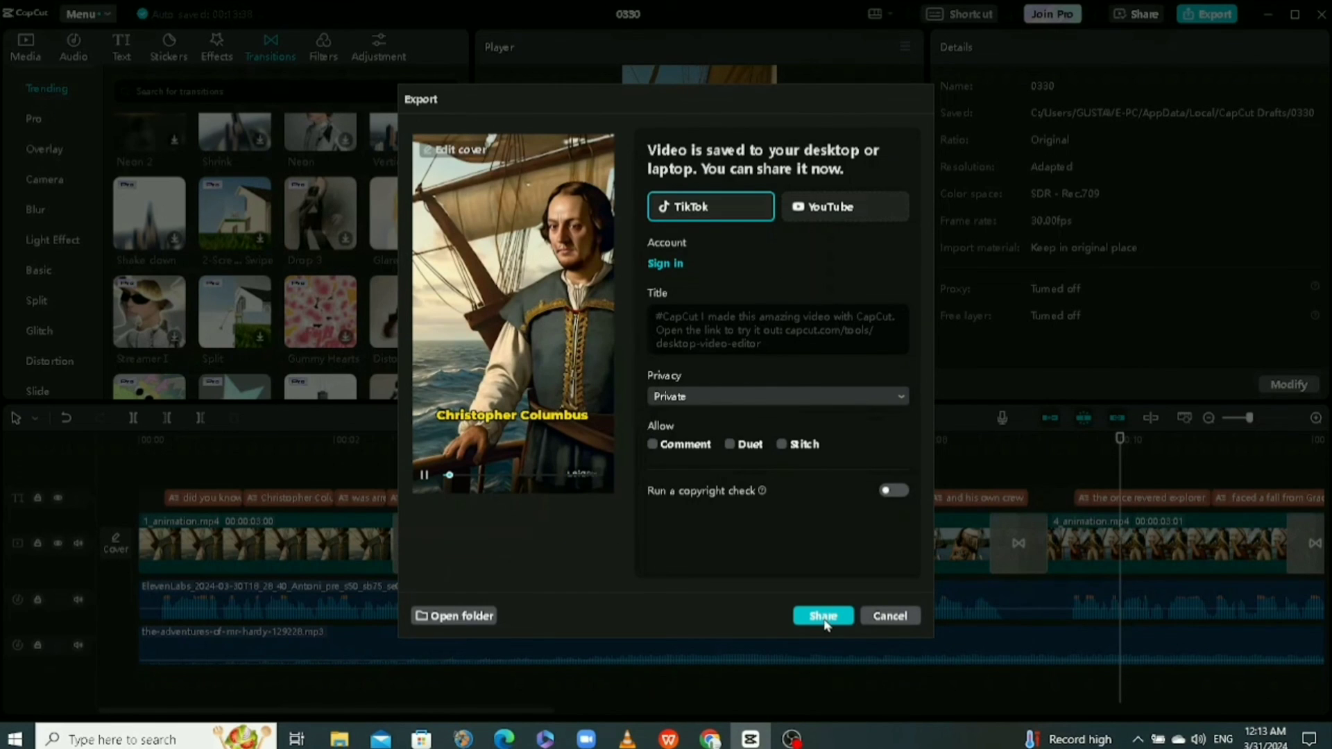
left_click(426, 474)
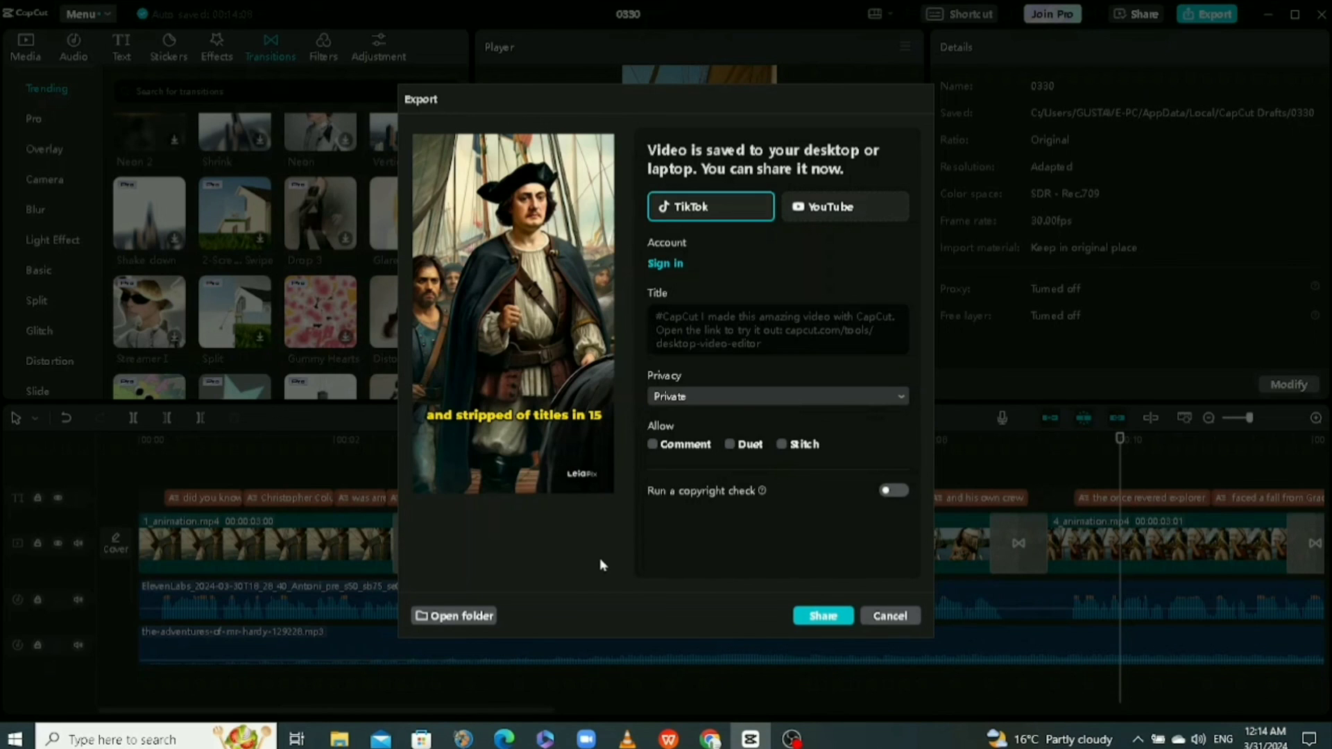
left_click(791, 738)
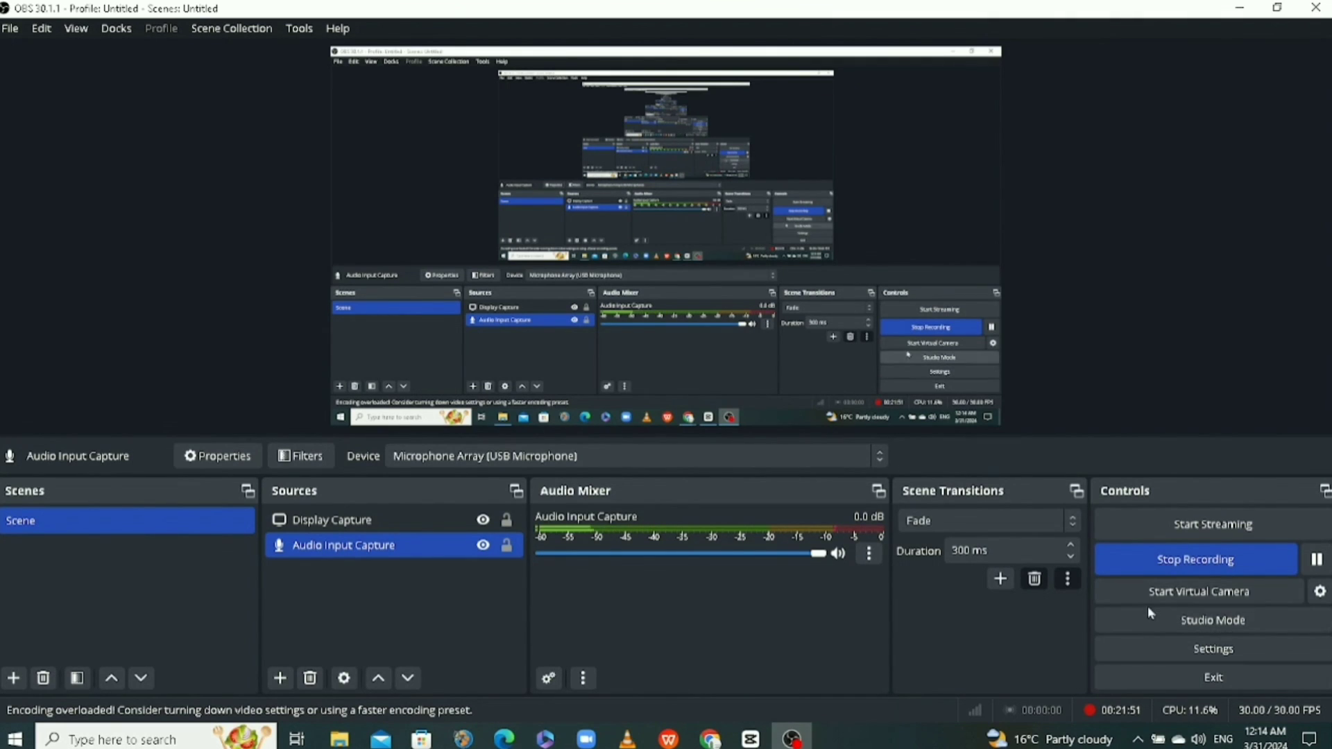
left_click(1154, 567)
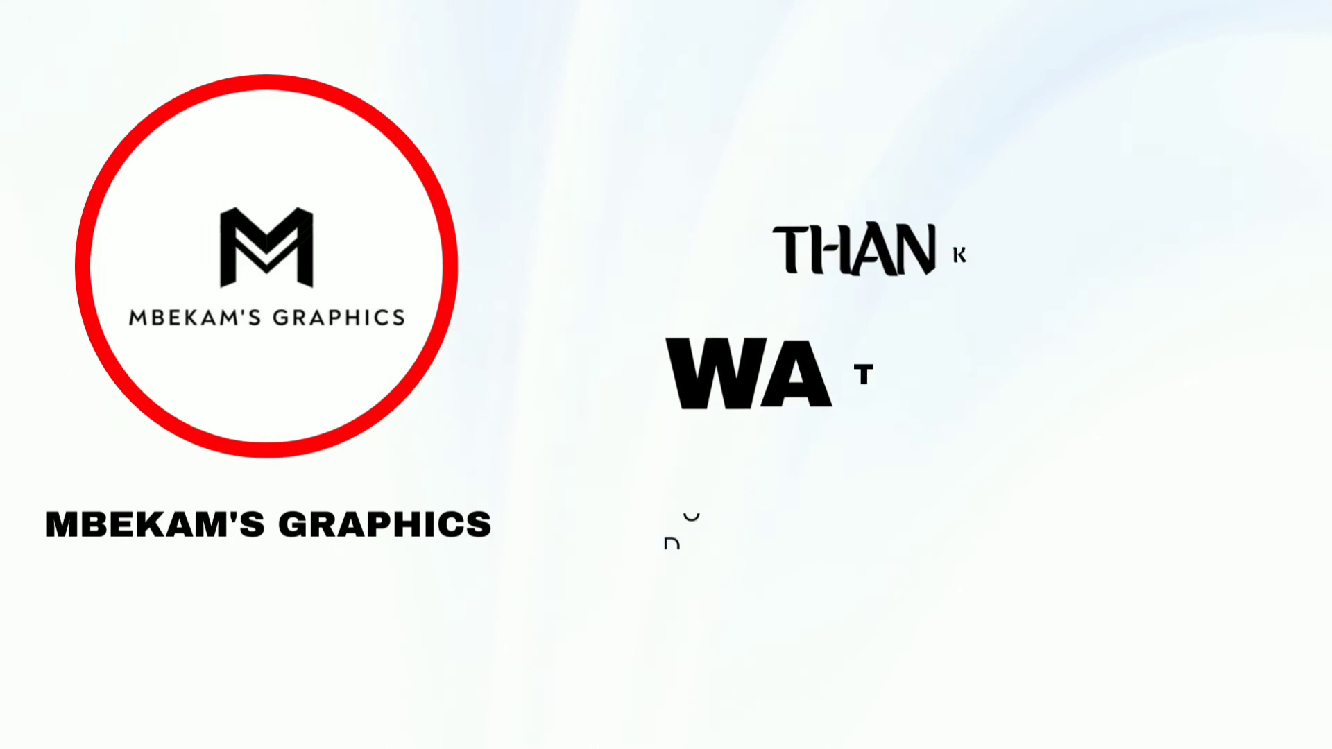